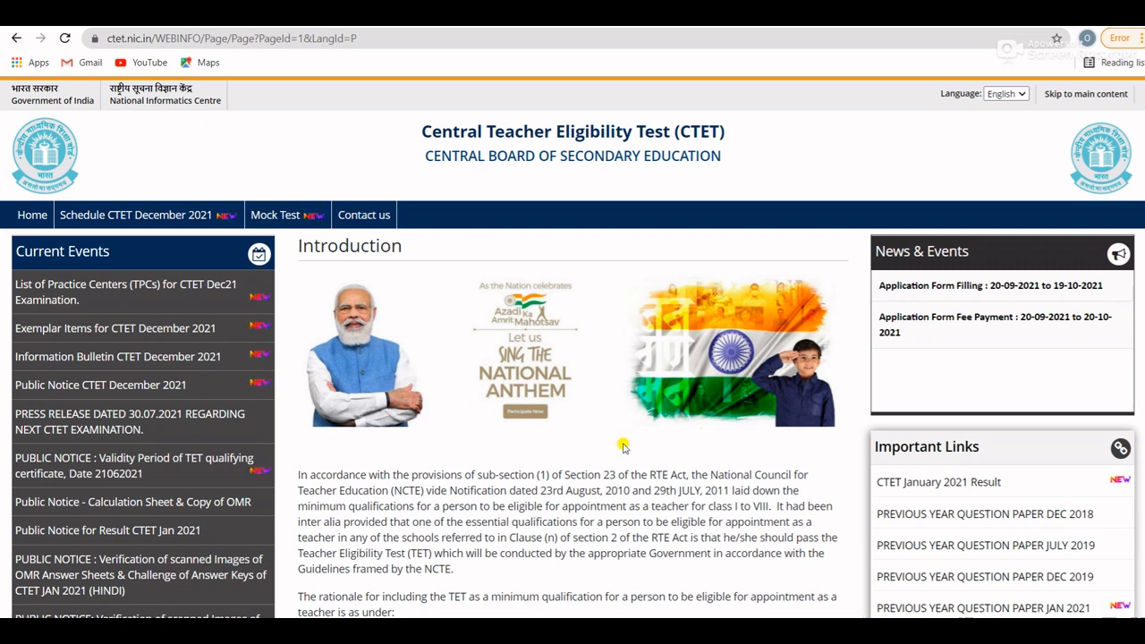
Open the CTET December 2021 application page from the CTET website and start a new registration
scroll(470, 347, down, 1)
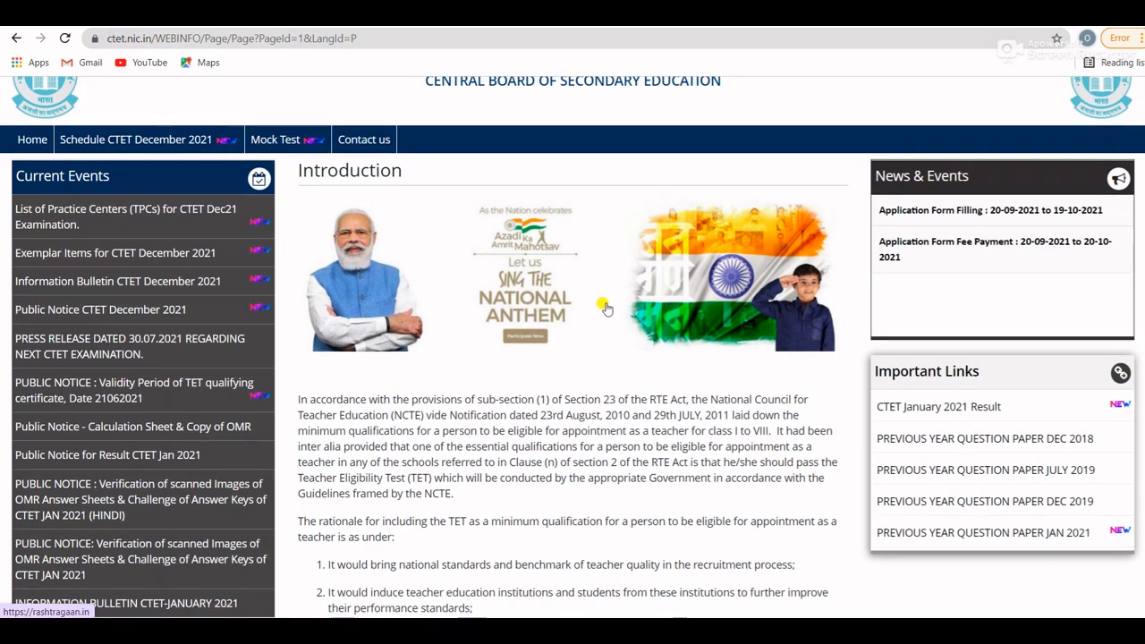
scroll(607, 308, down, 5)
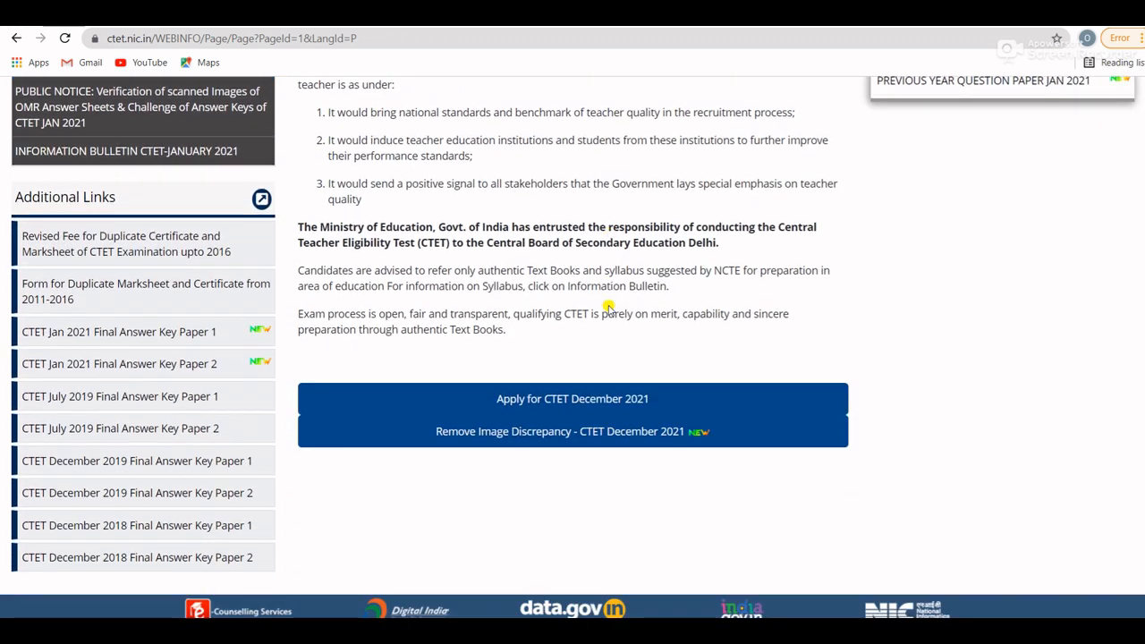
scroll(608, 308, down, 1)
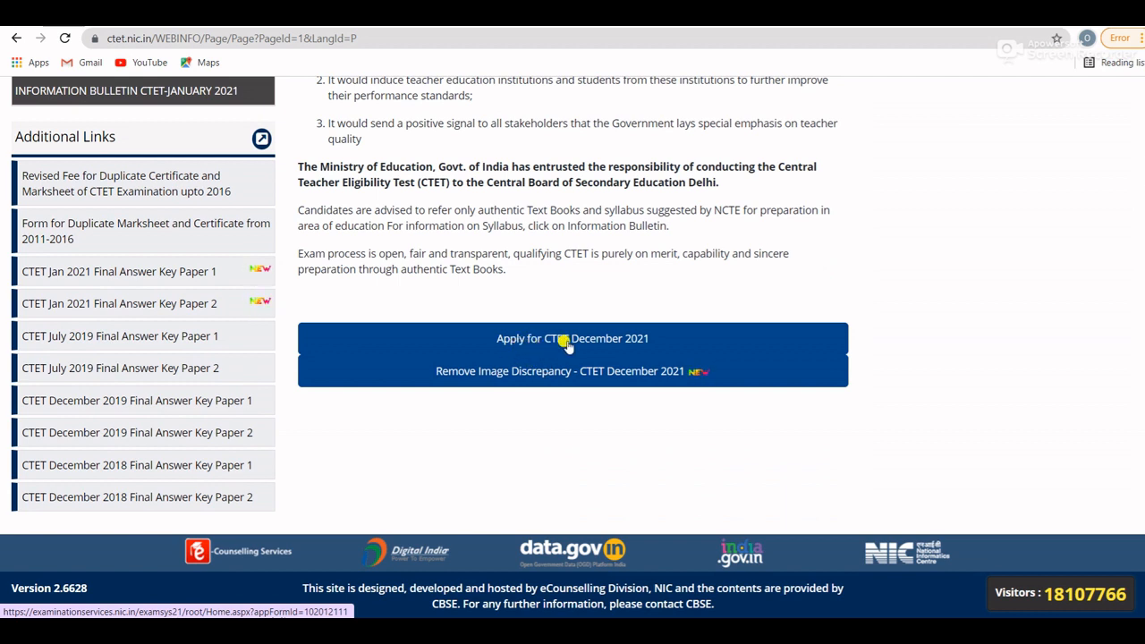
click(617, 344)
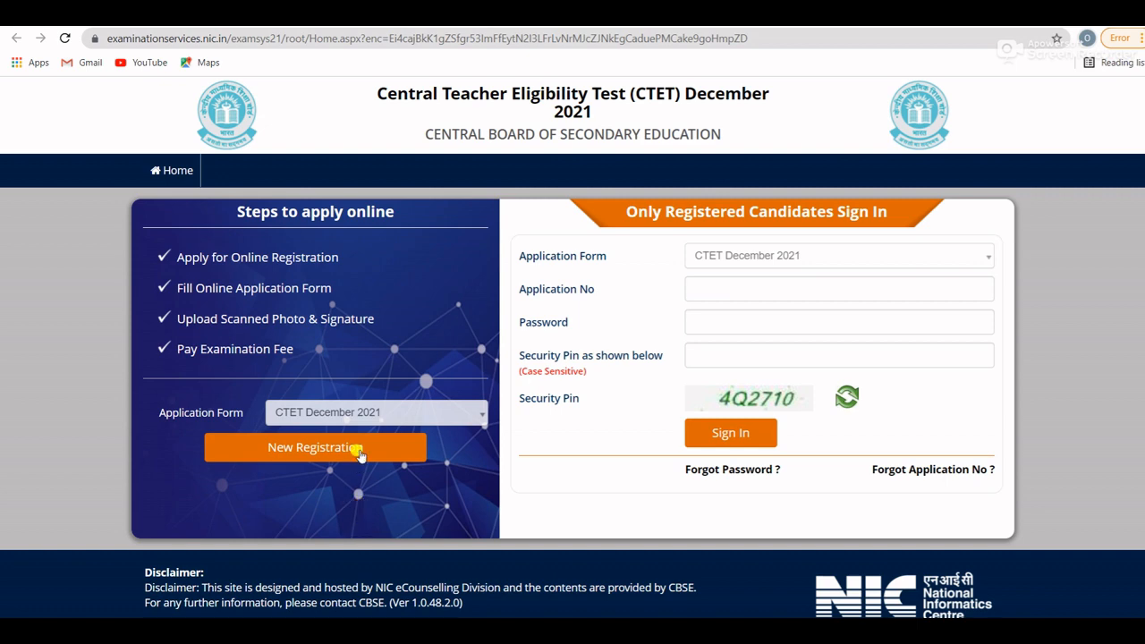
click(349, 453)
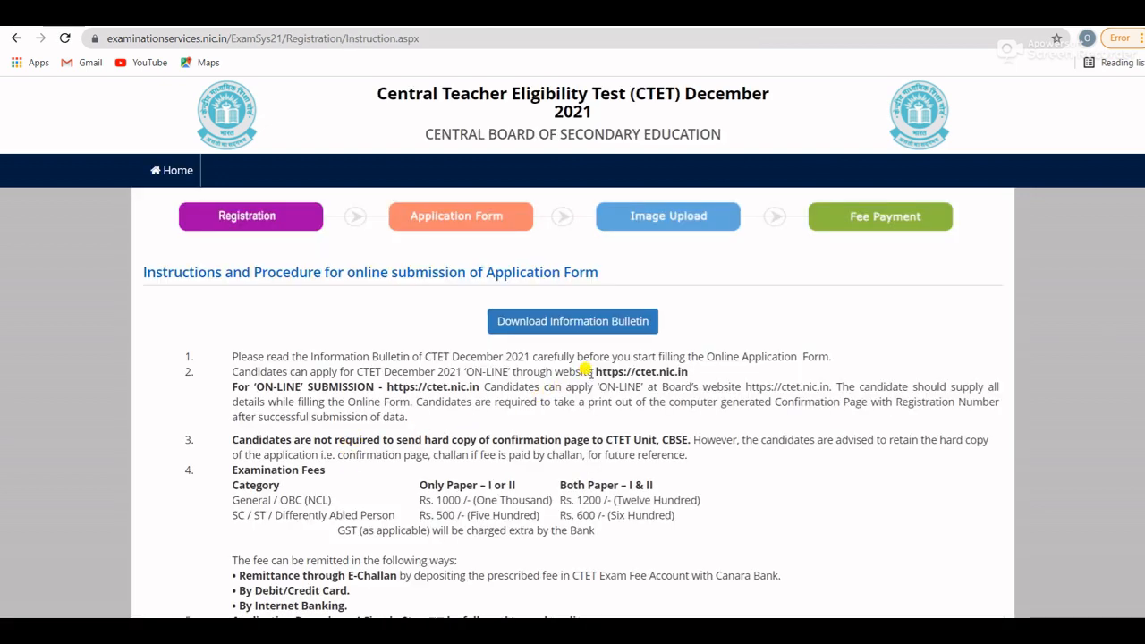
Review the application instructions, accept the declaration of having read the Information Bulletin, and proceed to the registration form
scroll(586, 371, down, 3)
scroll(588, 365, down, 3)
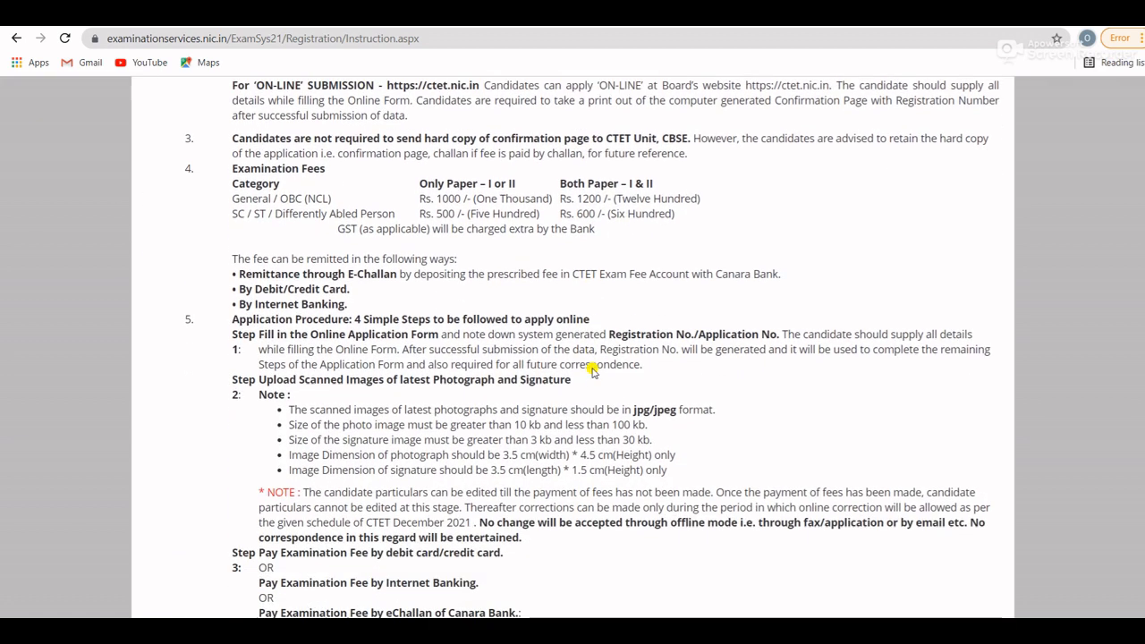
scroll(588, 365, up, 1)
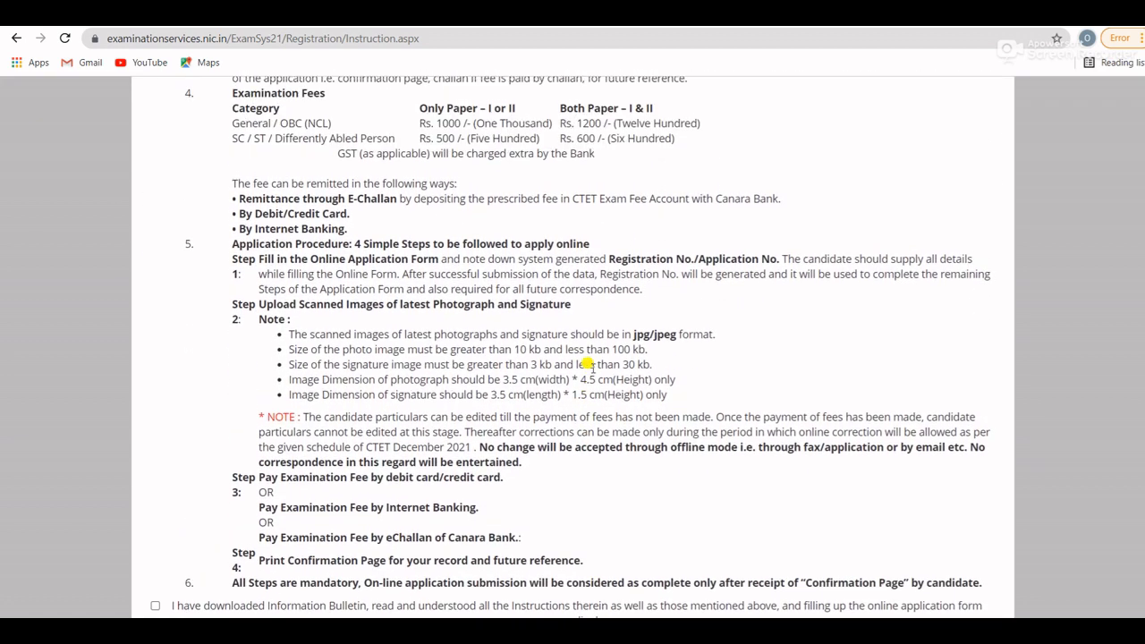
scroll(585, 364, down, 3)
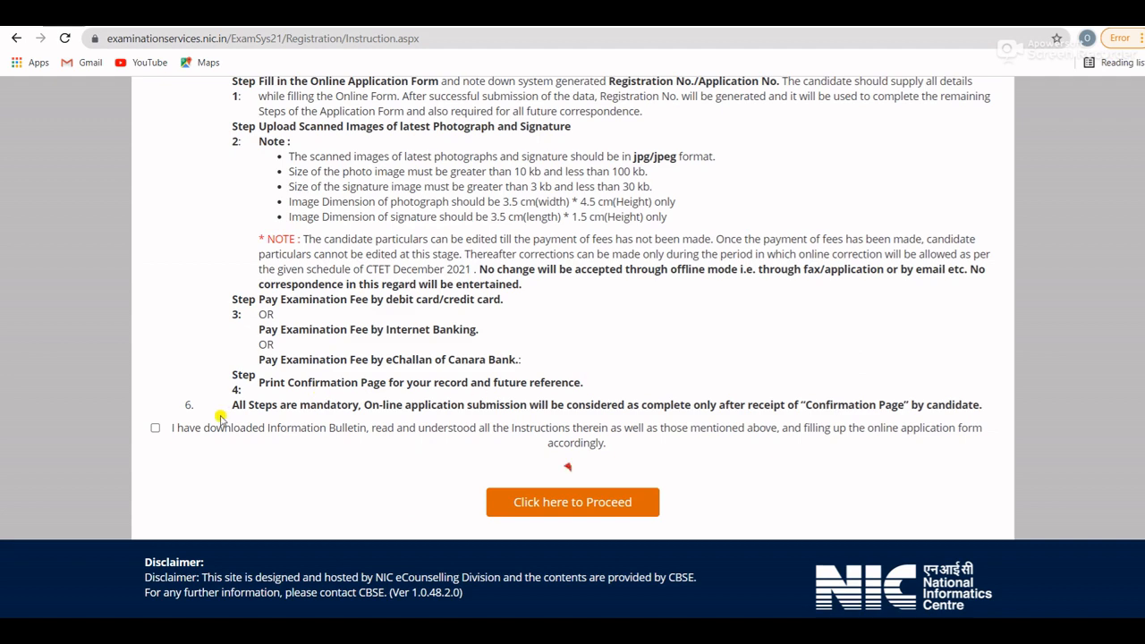
click(153, 430)
scroll(338, 349, up, 4)
scroll(338, 344, up, 2)
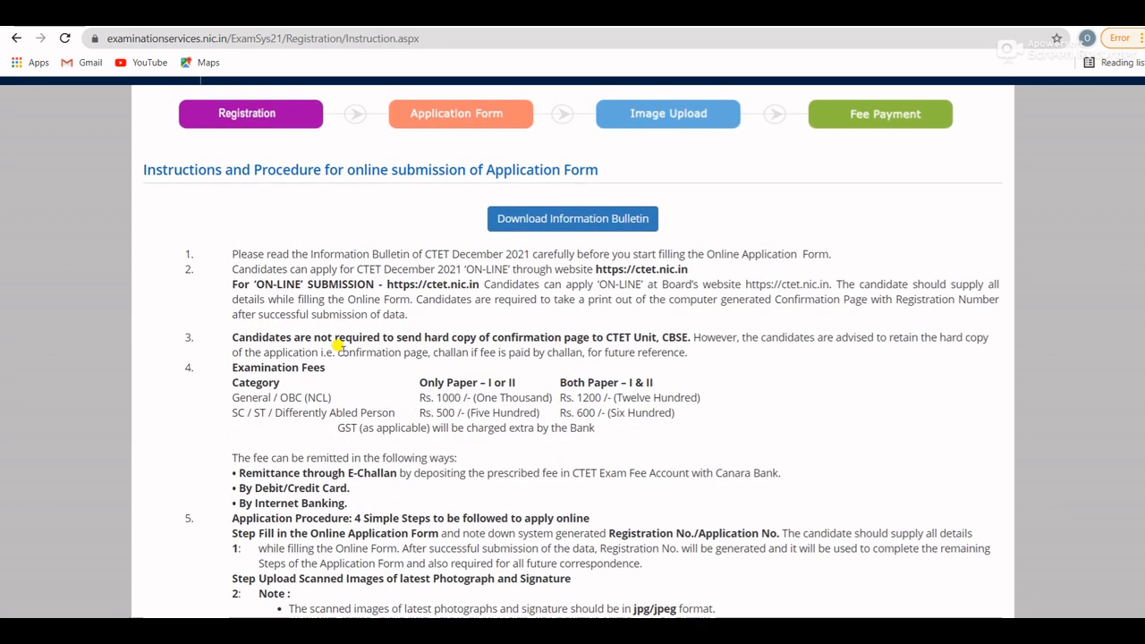
scroll(340, 347, down, 6)
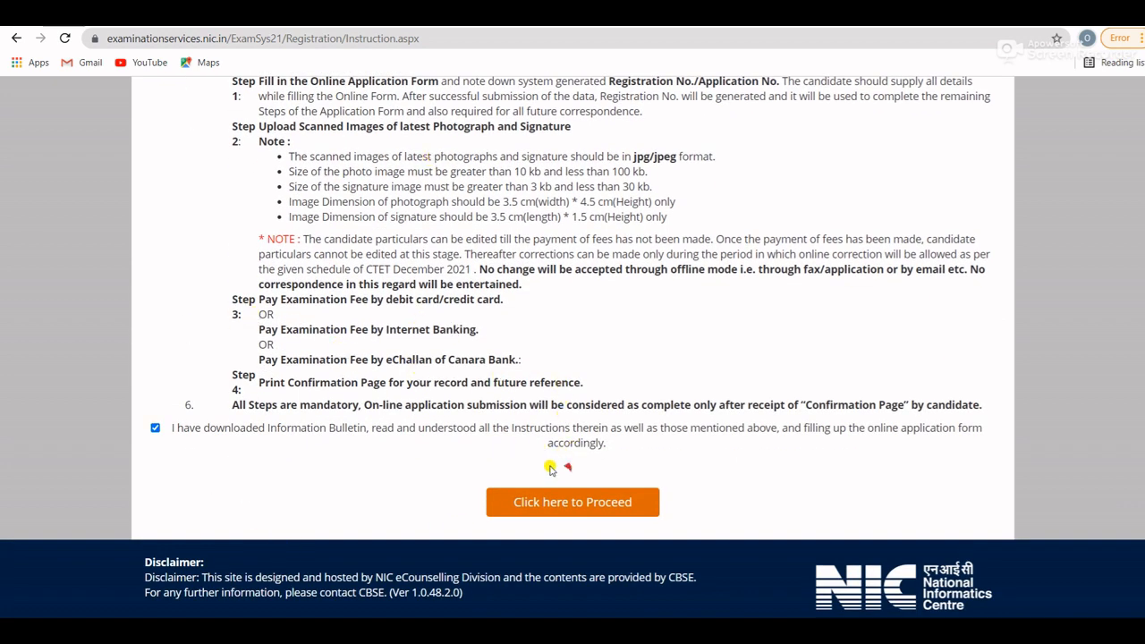
click(582, 503)
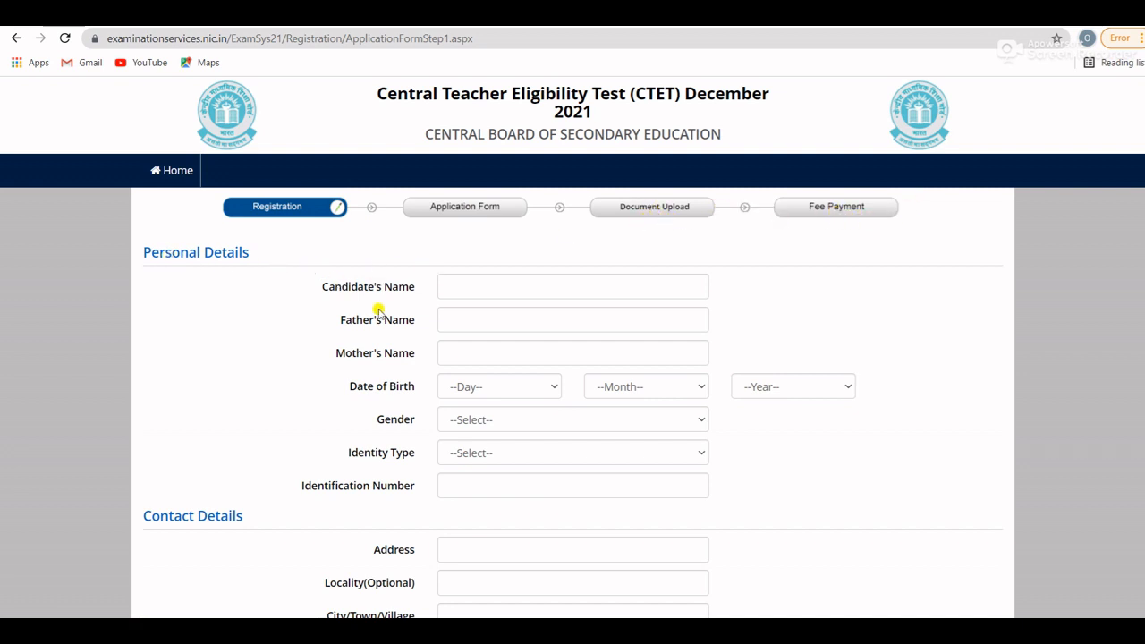
Enter the candidate's name, father's name and mother's name in the personal details
click(492, 285)
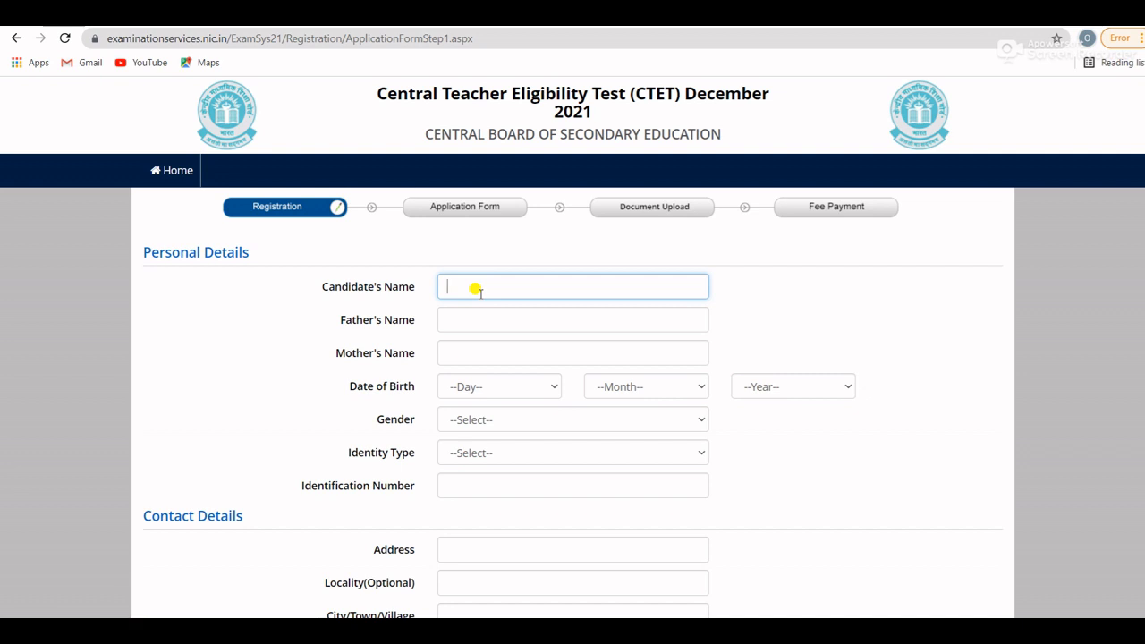
text(PRIYA)
click(481, 319)
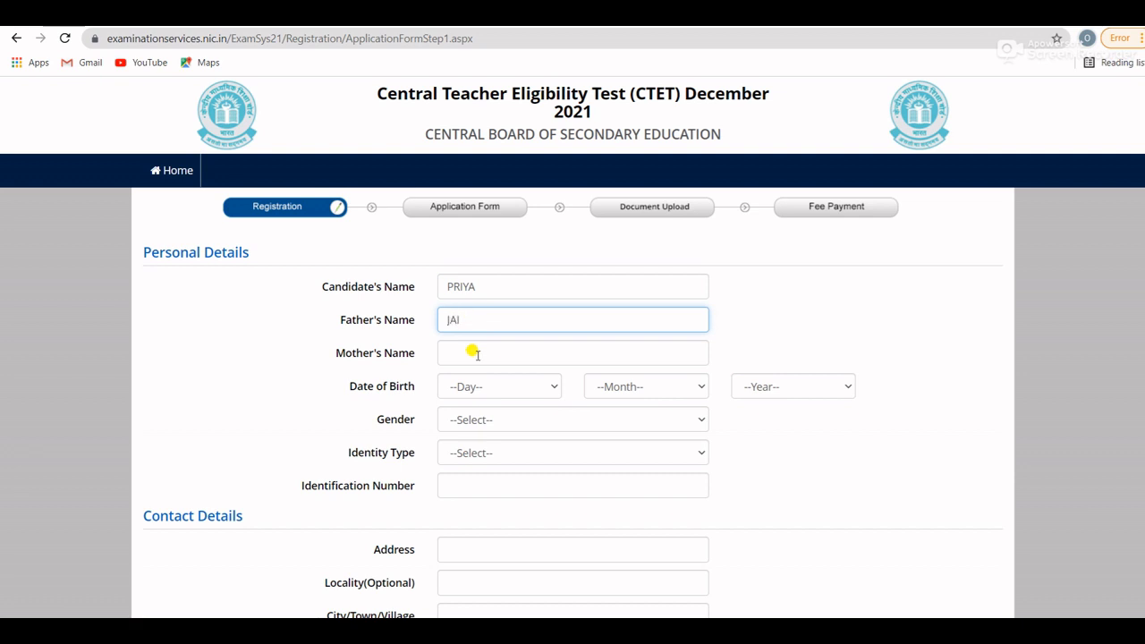
click(474, 352)
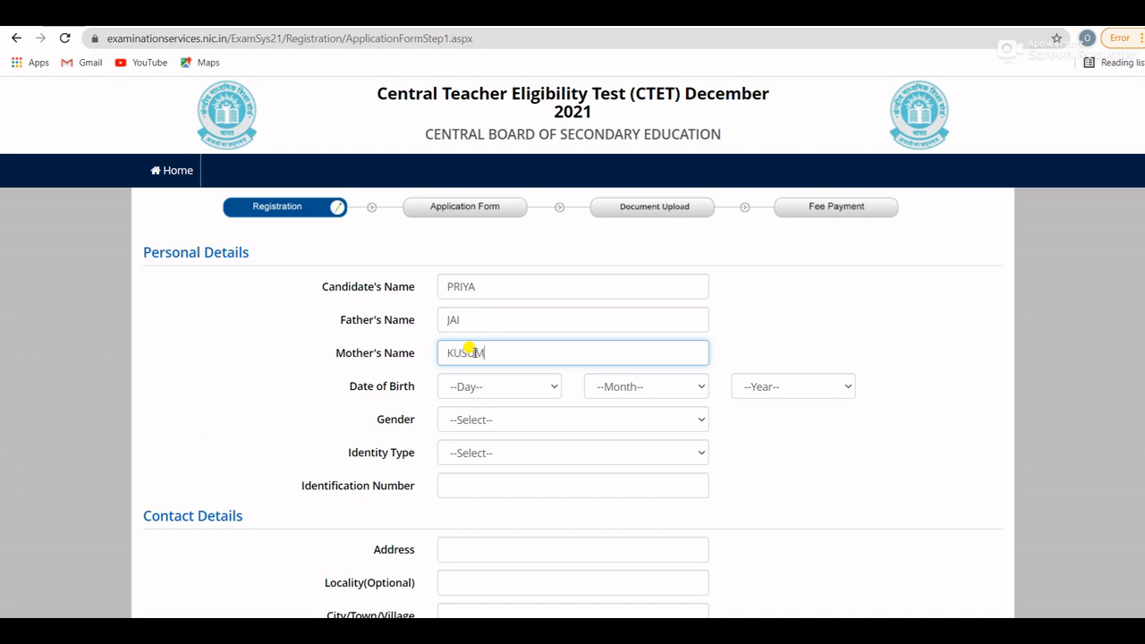
Set the day, month and year of the candidate's date of birth
click(503, 382)
scroll(498, 252, down, 1)
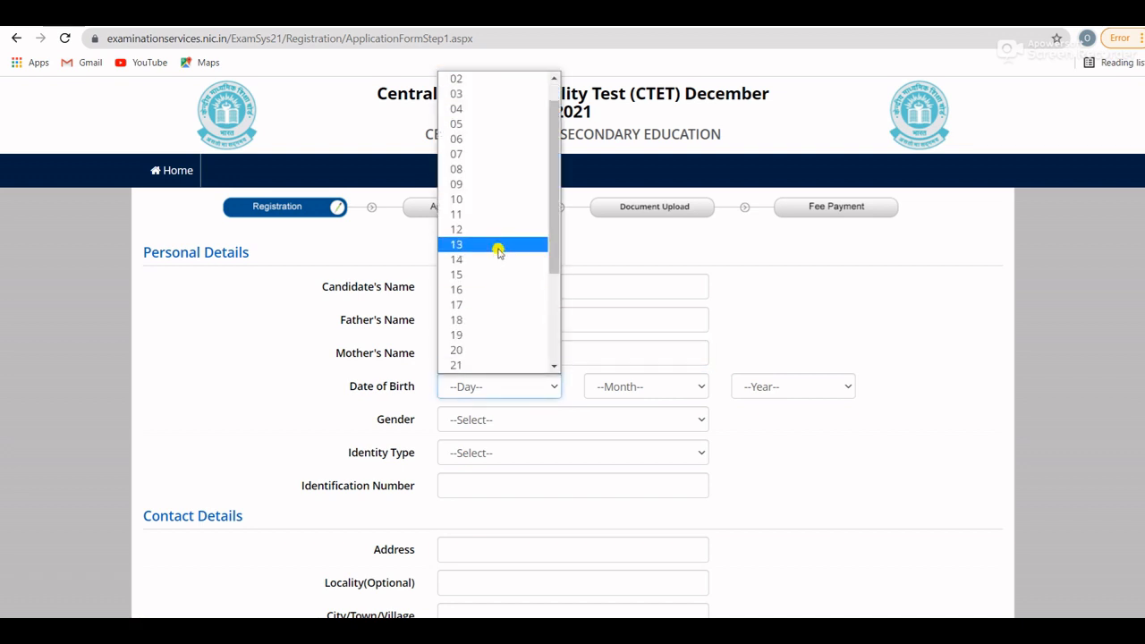
click(435, 269)
click(494, 394)
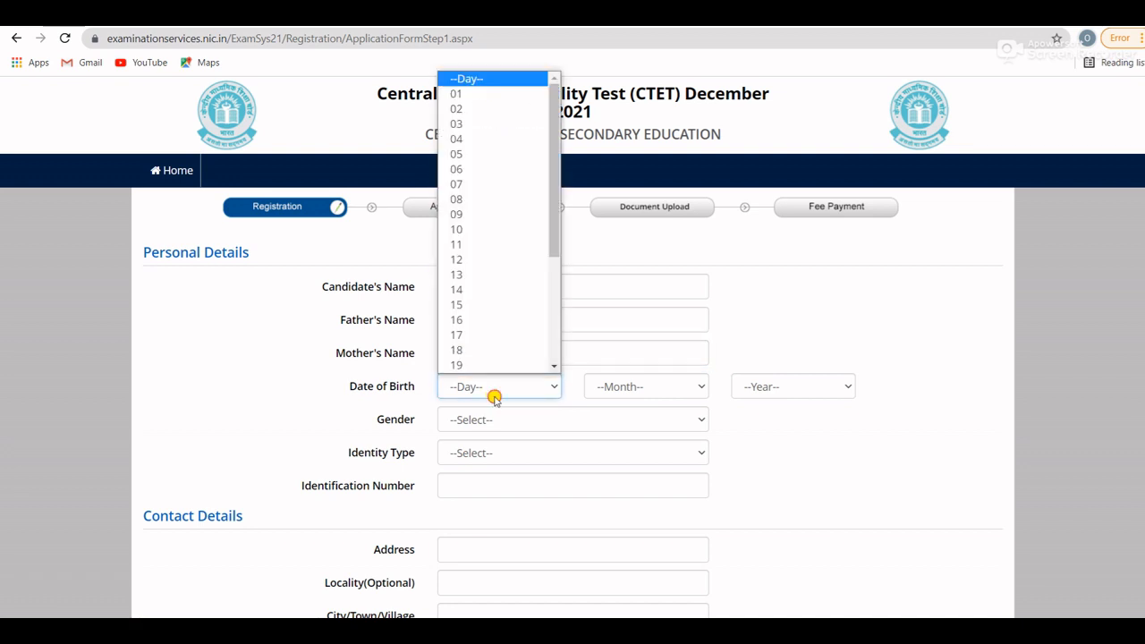
click(524, 93)
click(661, 394)
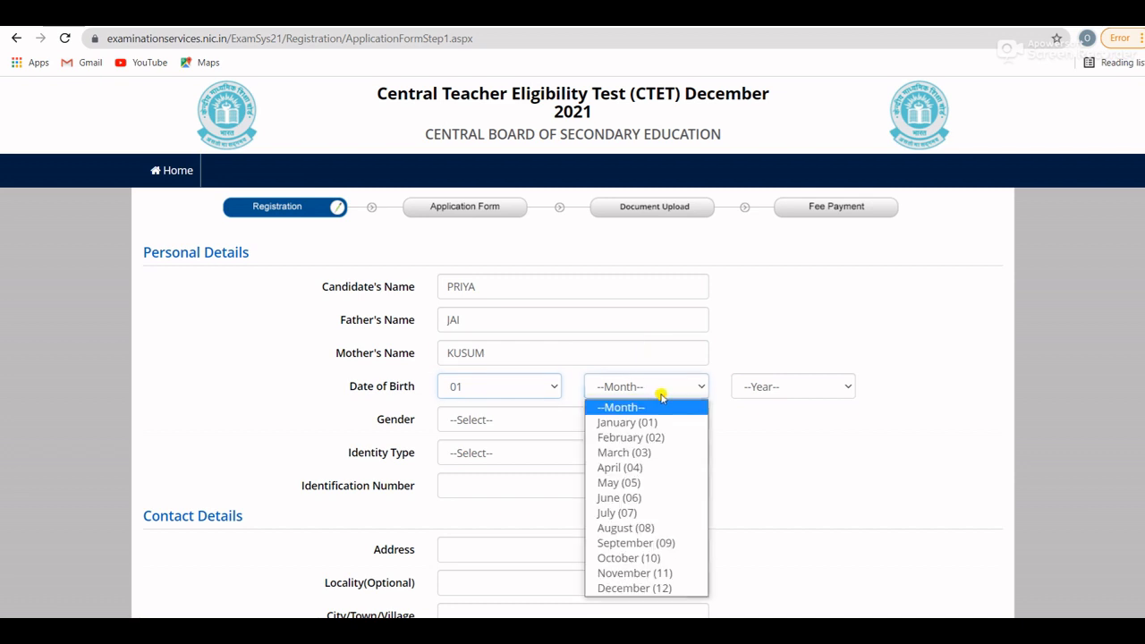
click(662, 482)
click(773, 393)
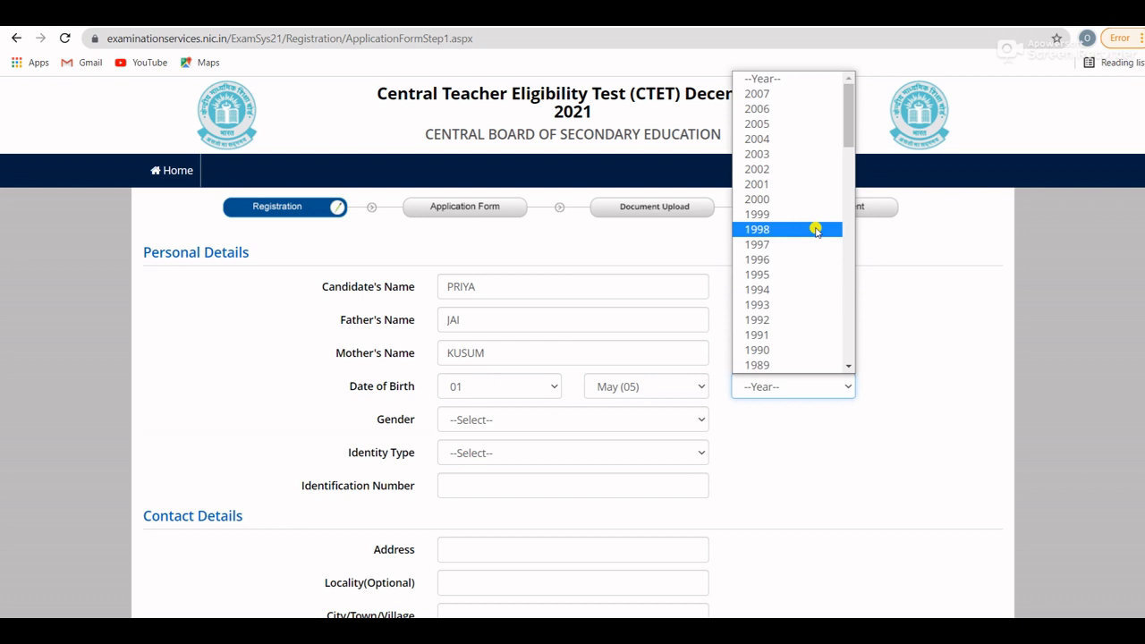
click(805, 320)
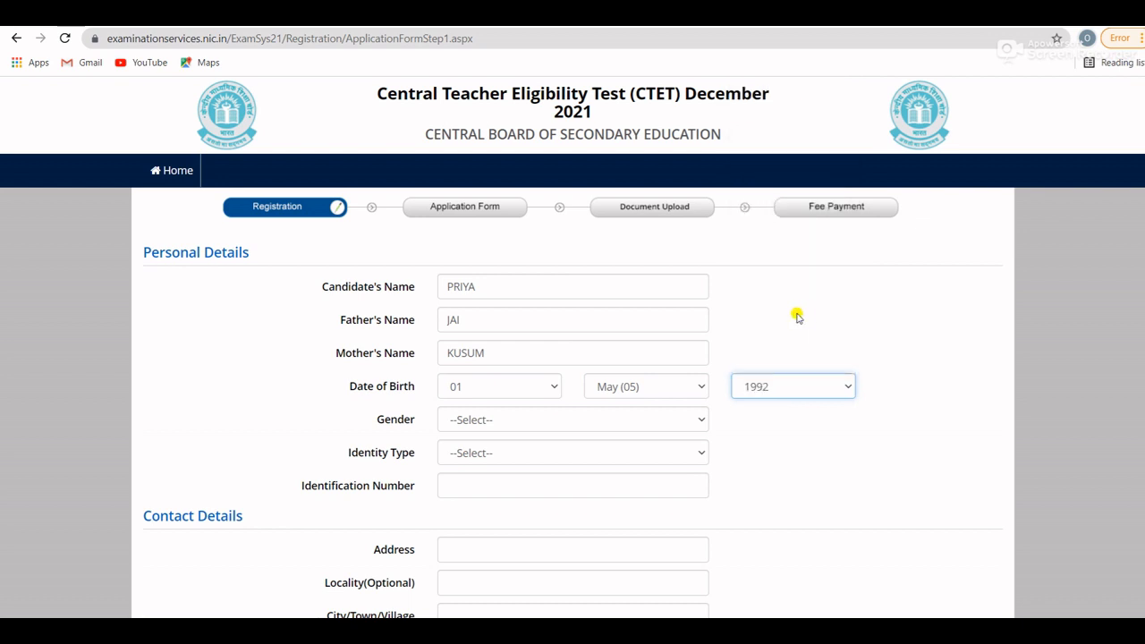
Set gender to Female and identity type to Any Other Valid Govt Identity with photograph, and enter the government identity number
click(526, 430)
click(501, 469)
click(507, 455)
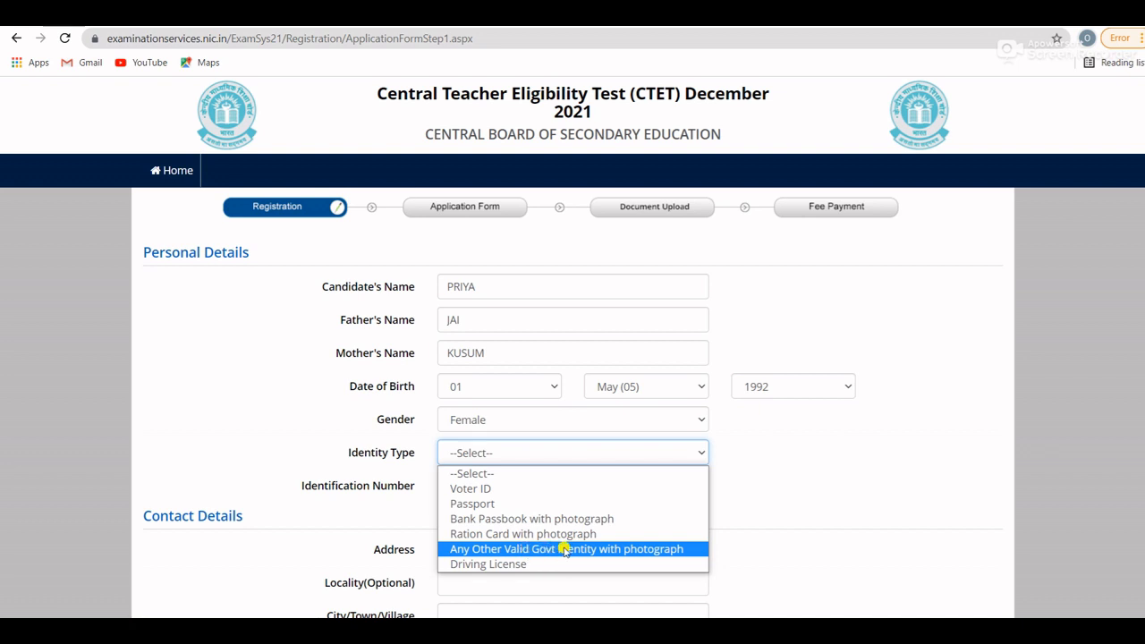
click(619, 549)
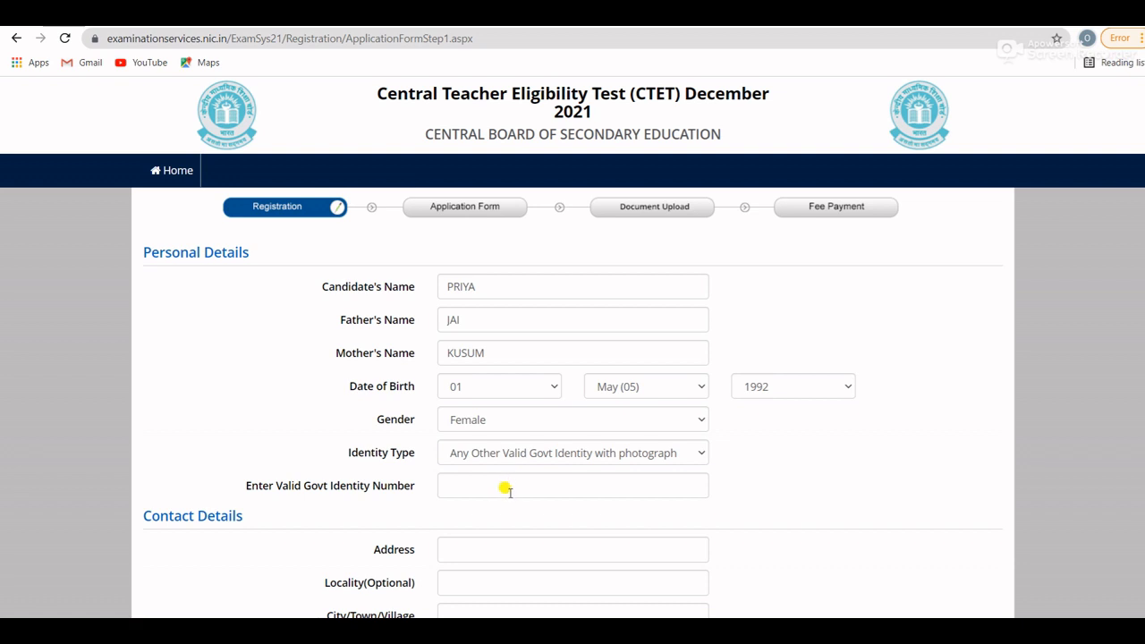
click(508, 490)
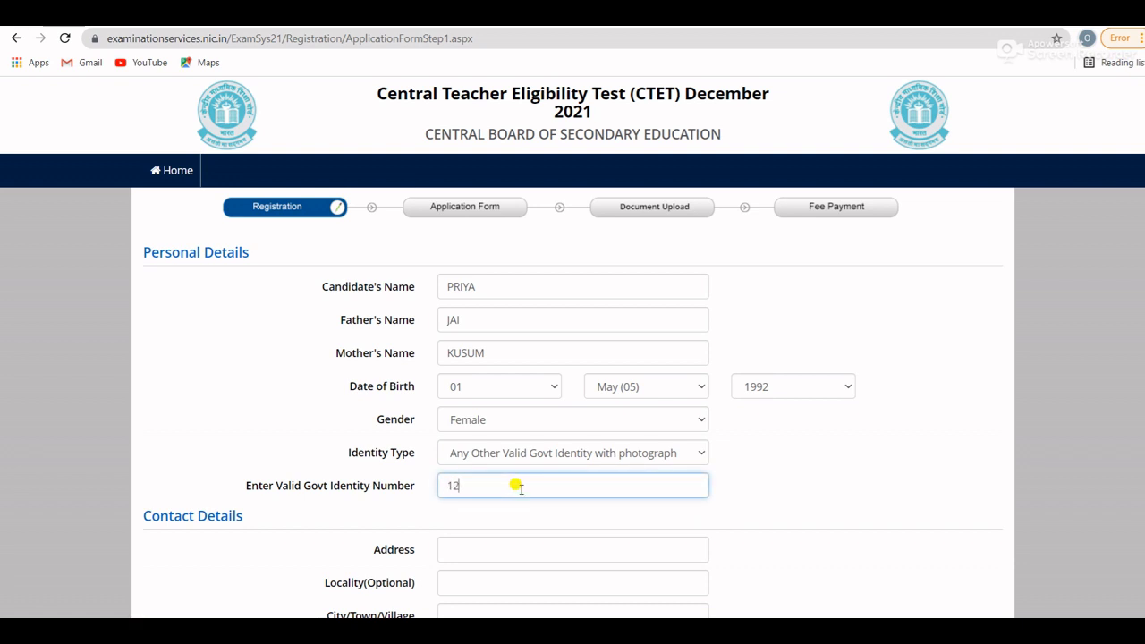
text(123456789)
Fill in the candidate's address and city in the contact details, leaving the optional locality blank
scroll(523, 509, down, 3)
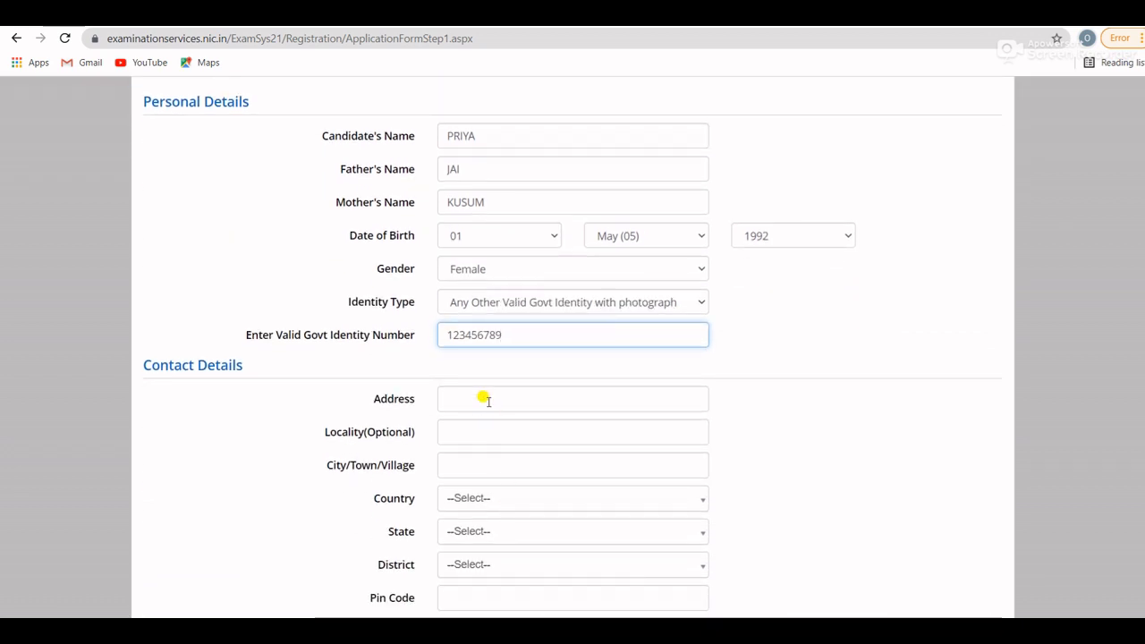
click(487, 400)
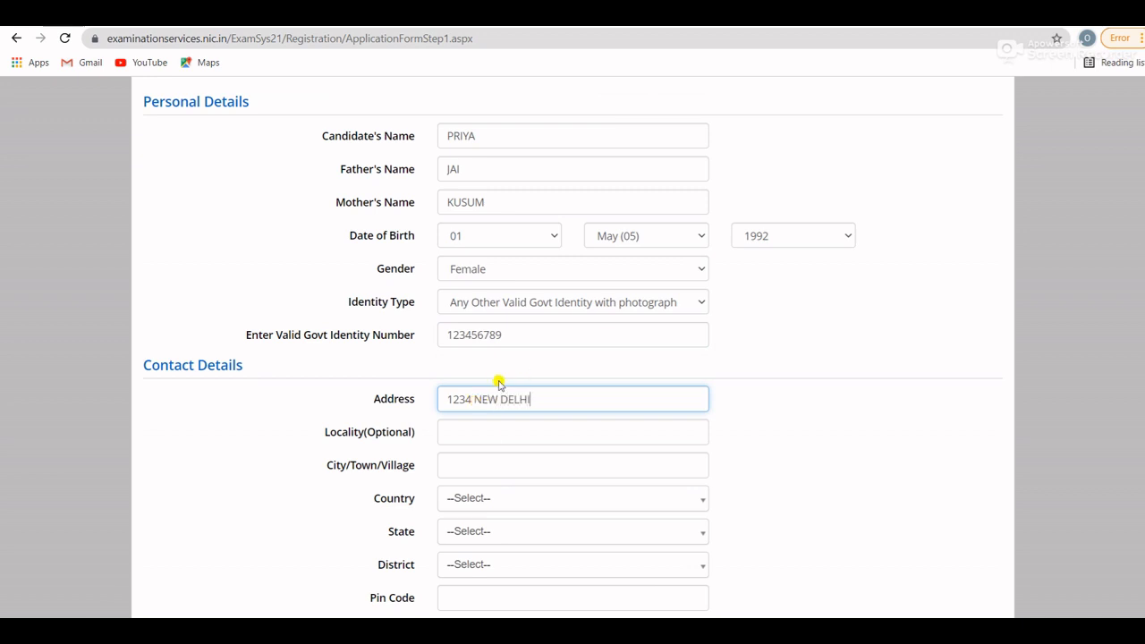
click(494, 432)
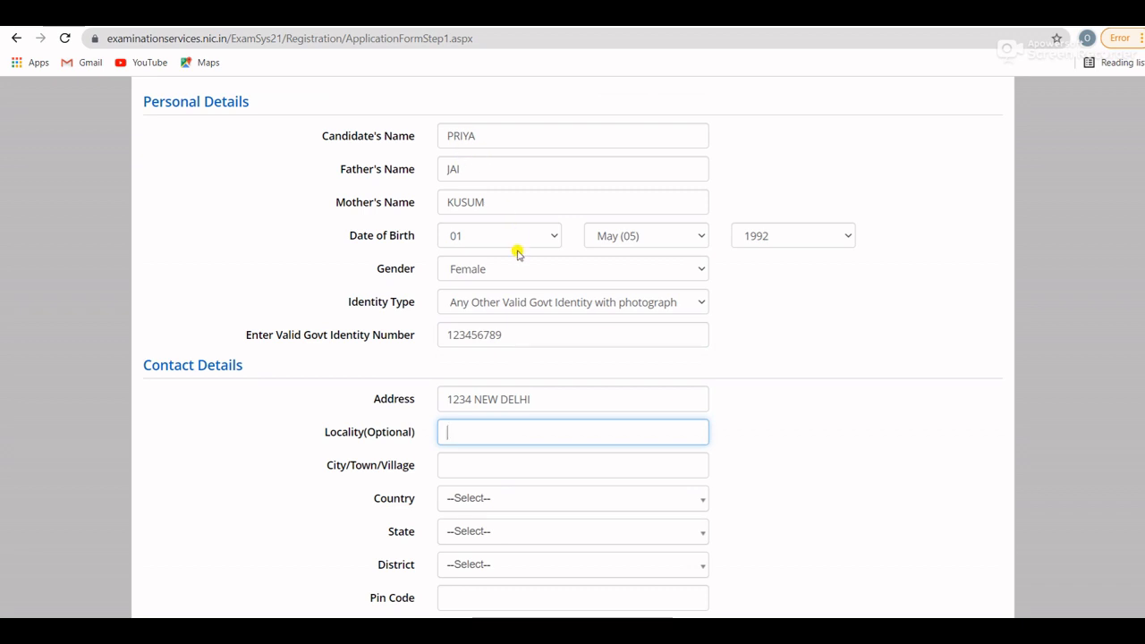
scroll(514, 434, down, 1)
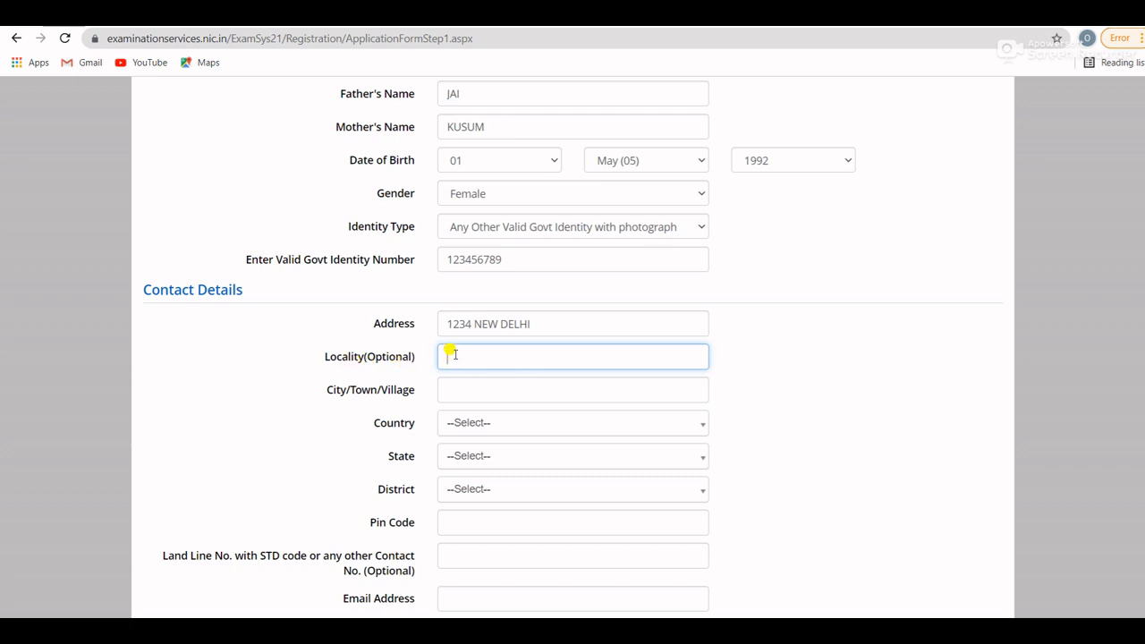
click(502, 390)
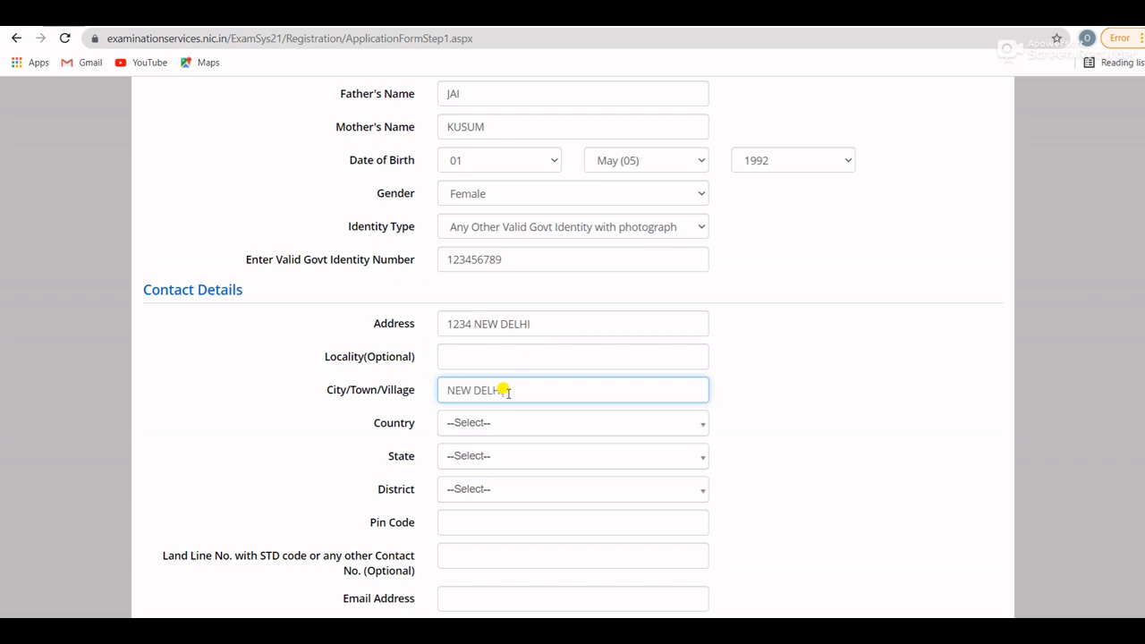
text(NEW DELHI)
Choose India as the country and DELHI as the state, and enter the postal pin code of the contact address
click(472, 424)
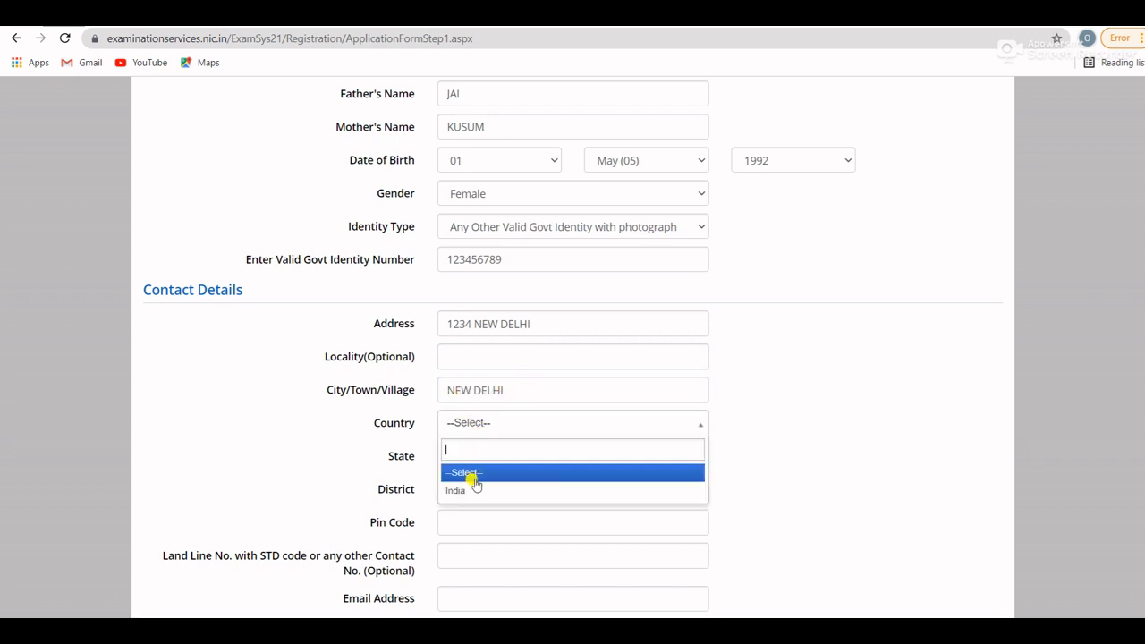
click(474, 492)
click(483, 463)
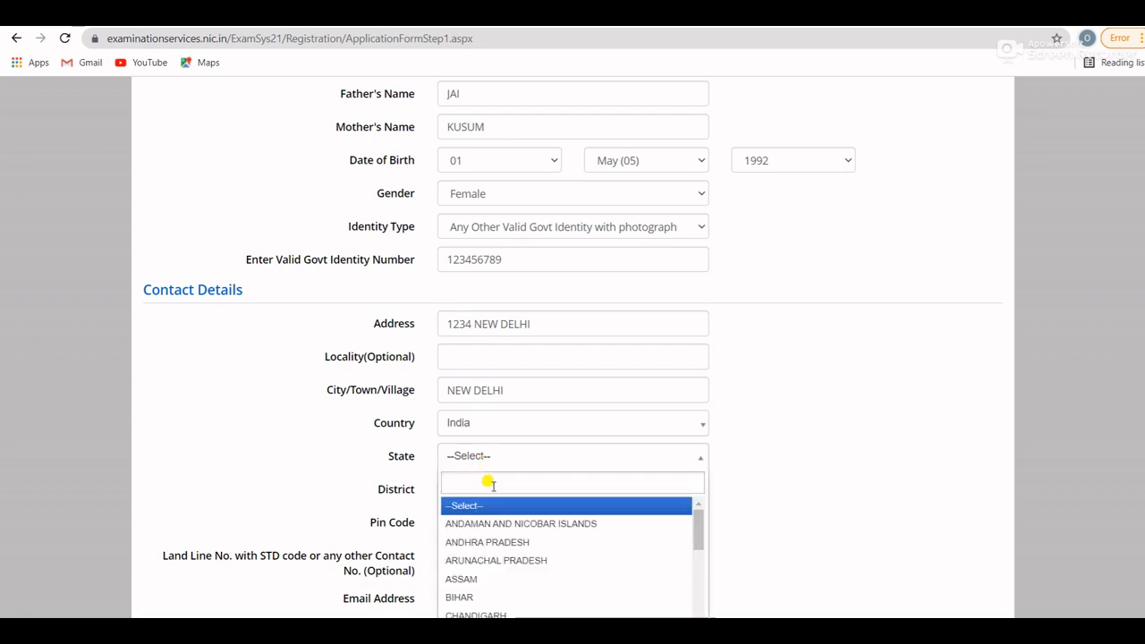
text(DELHI)
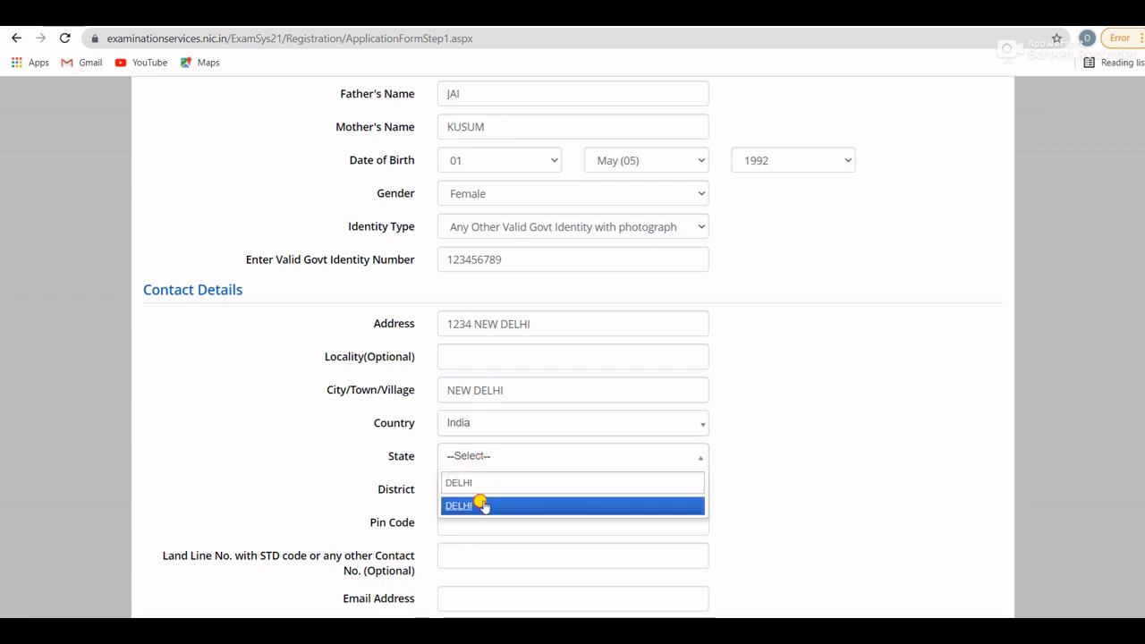
click(474, 504)
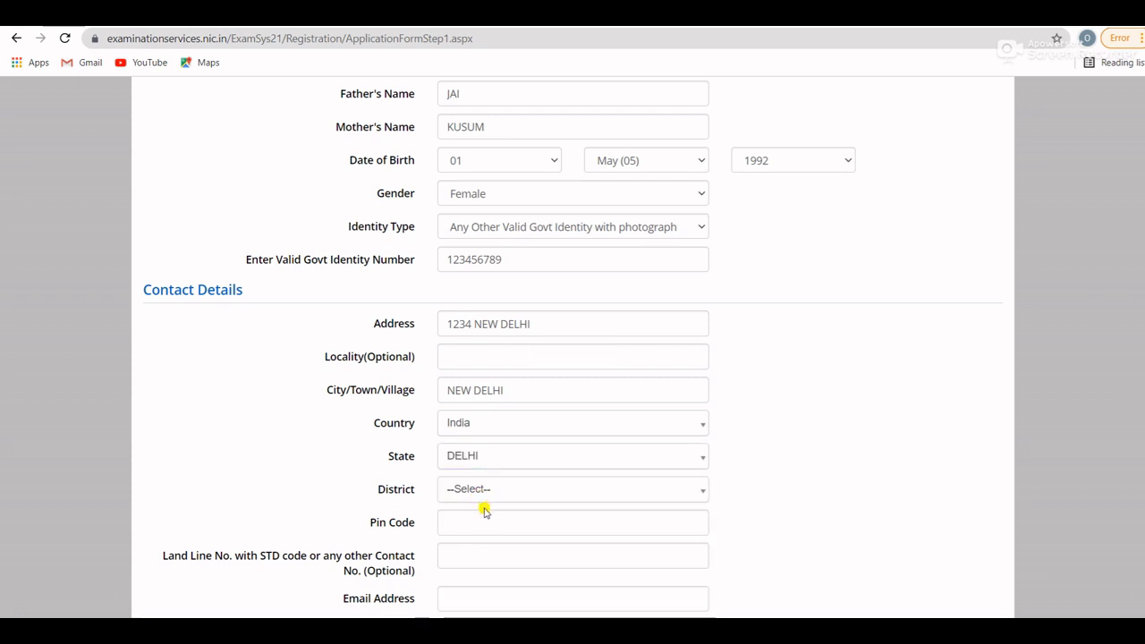
click(481, 517)
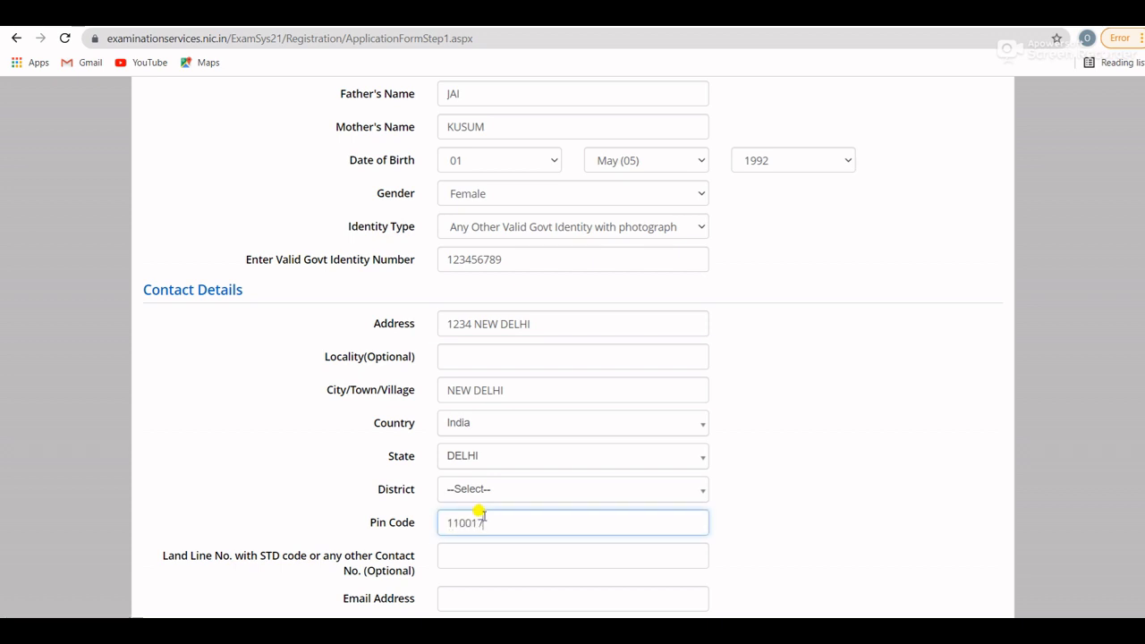
scroll(480, 515, down, 3)
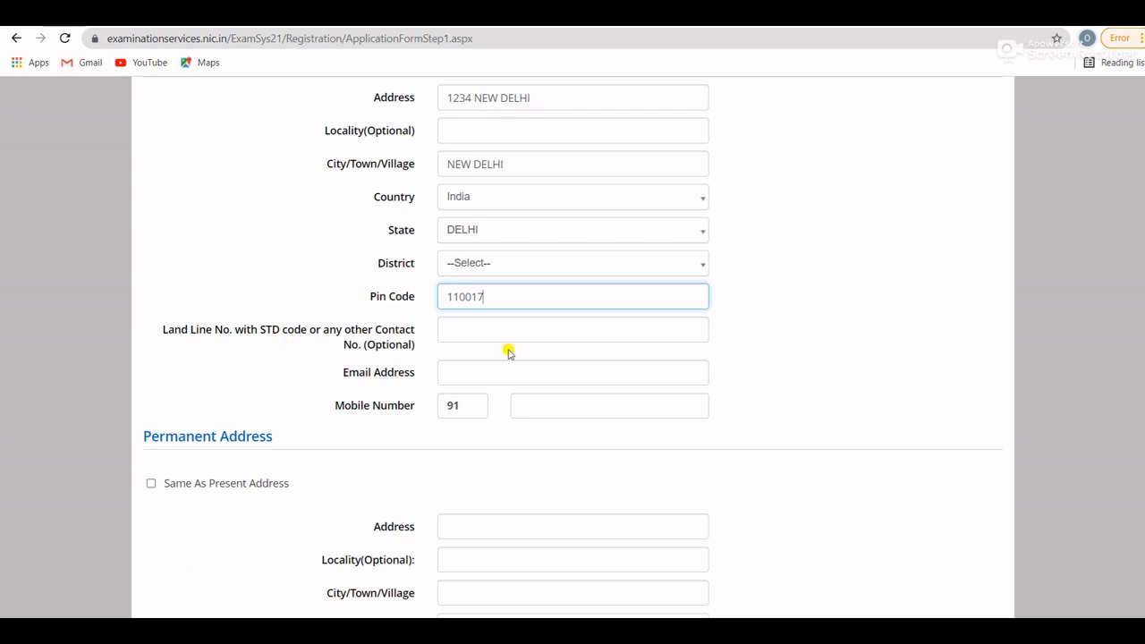
click(495, 331)
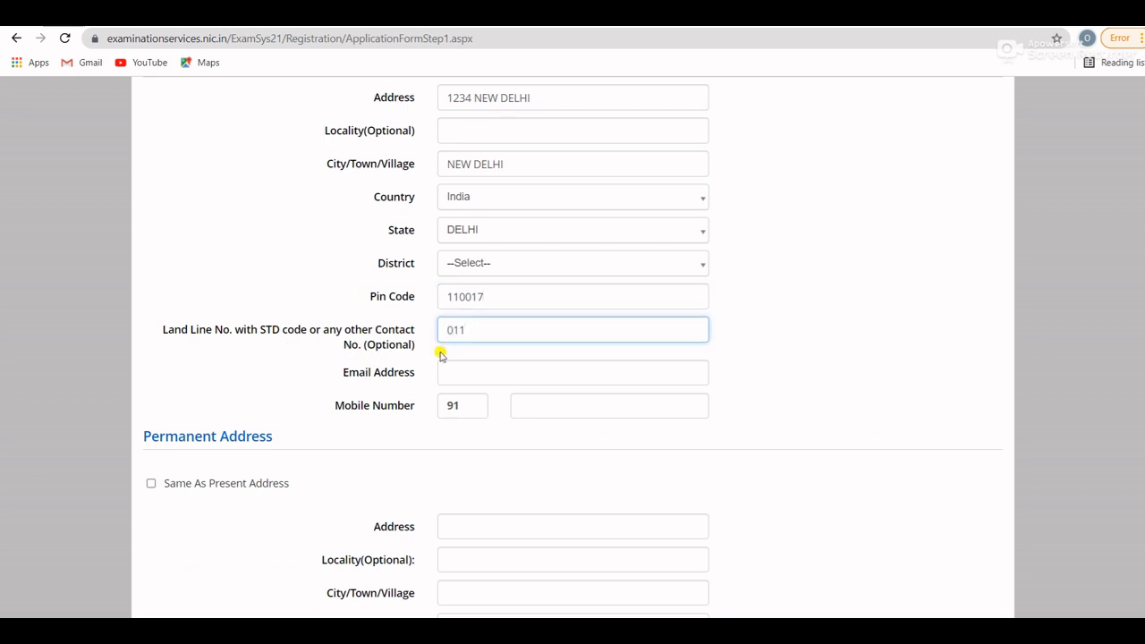
key(BackSpace)
key(BackSpace)
key(BackSpace)
Enter the candidate's mobile number and email address in the contact details, leaving the optional landline number blank
click(533, 401)
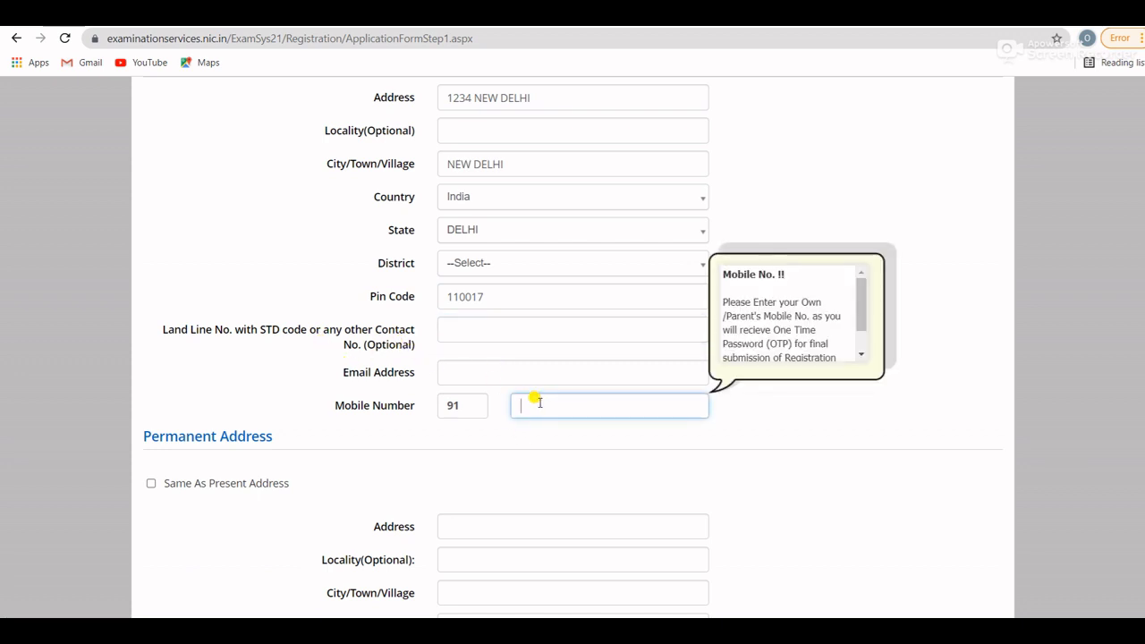
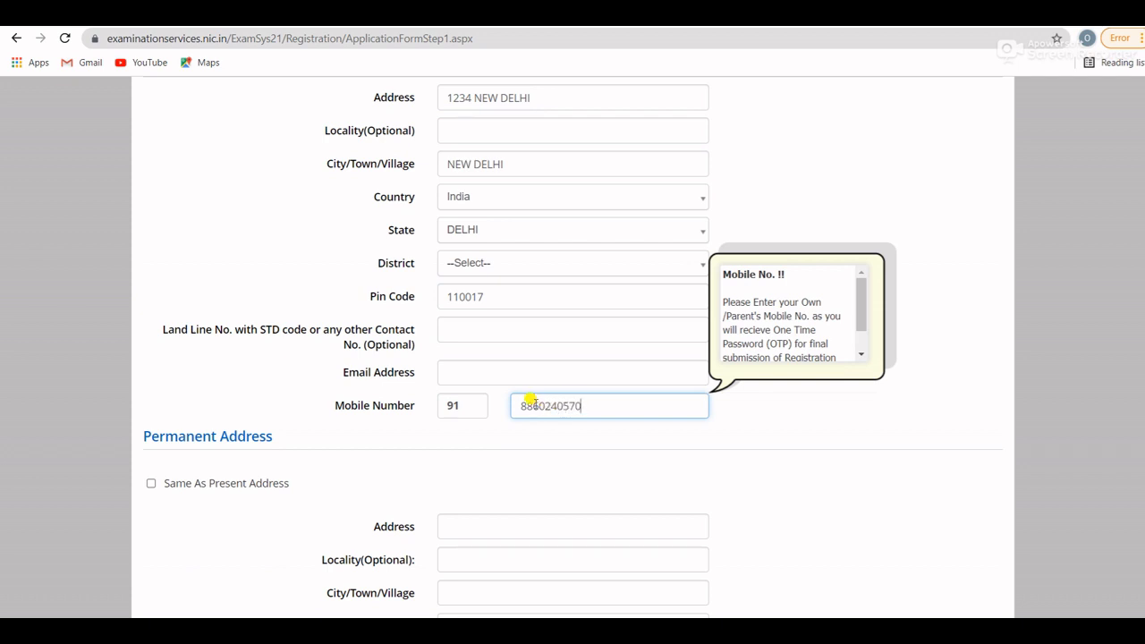
click(486, 367)
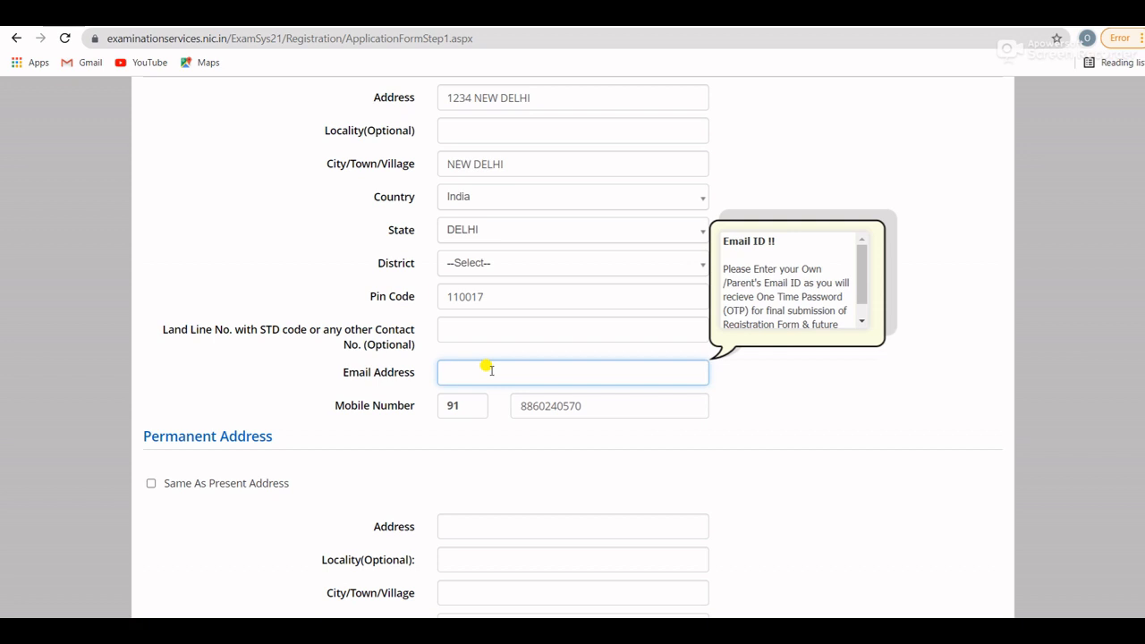
click(515, 391)
click(499, 380)
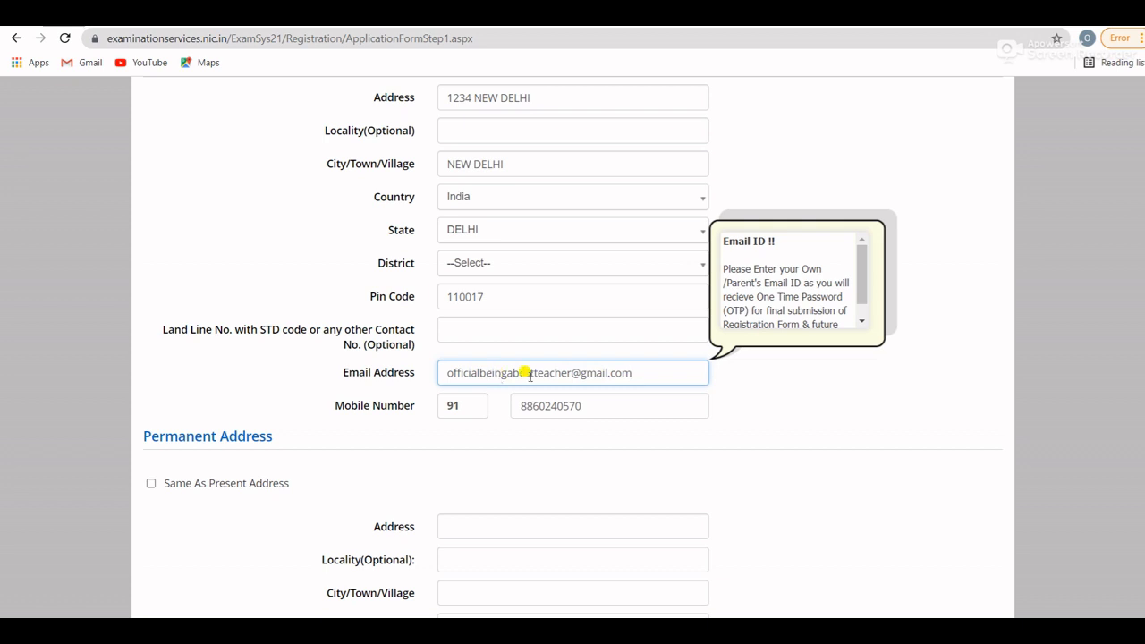
scroll(583, 391, down, 3)
click(776, 247)
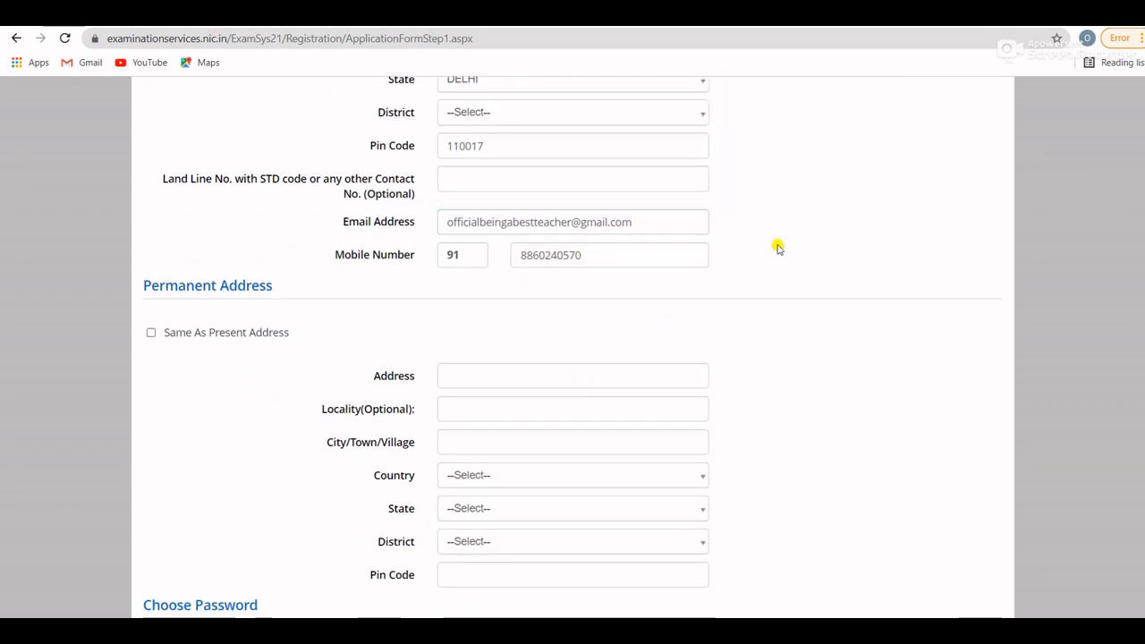
Try to mark the permanent address as the same as the present address
scroll(616, 252, down, 4)
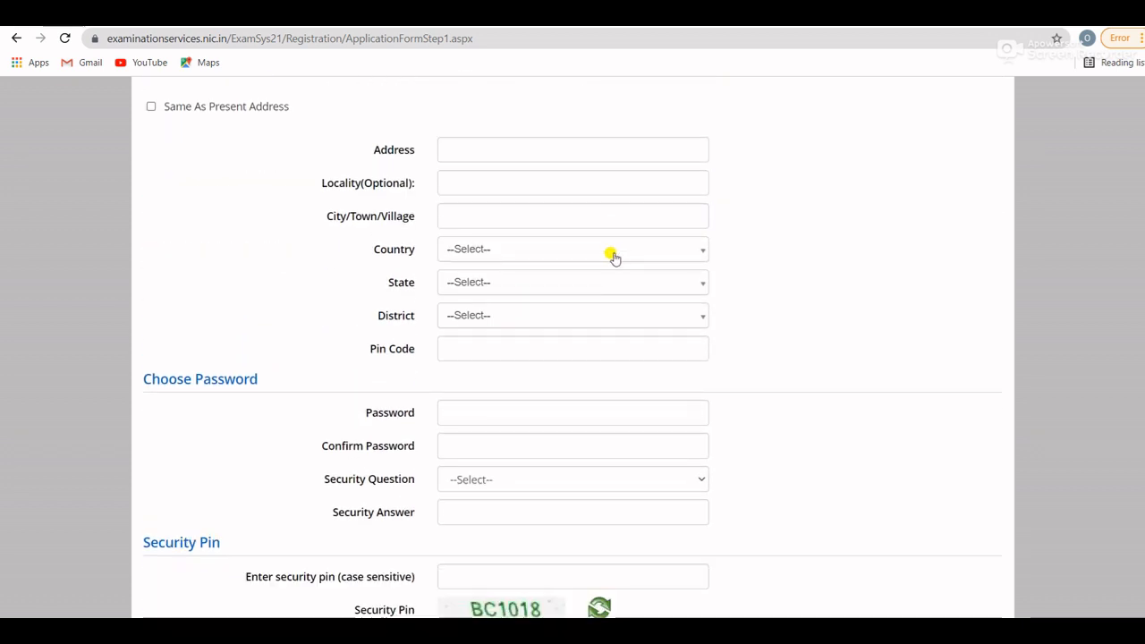
scroll(241, 125, up, 1)
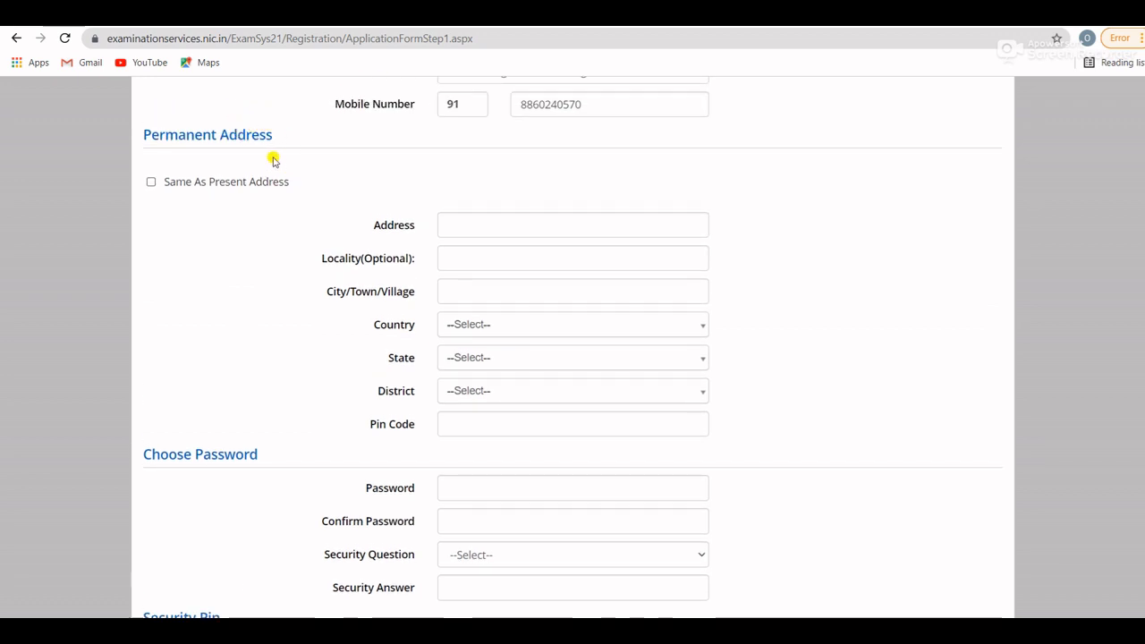
scroll(486, 198, up, 3)
scroll(487, 205, up, 2)
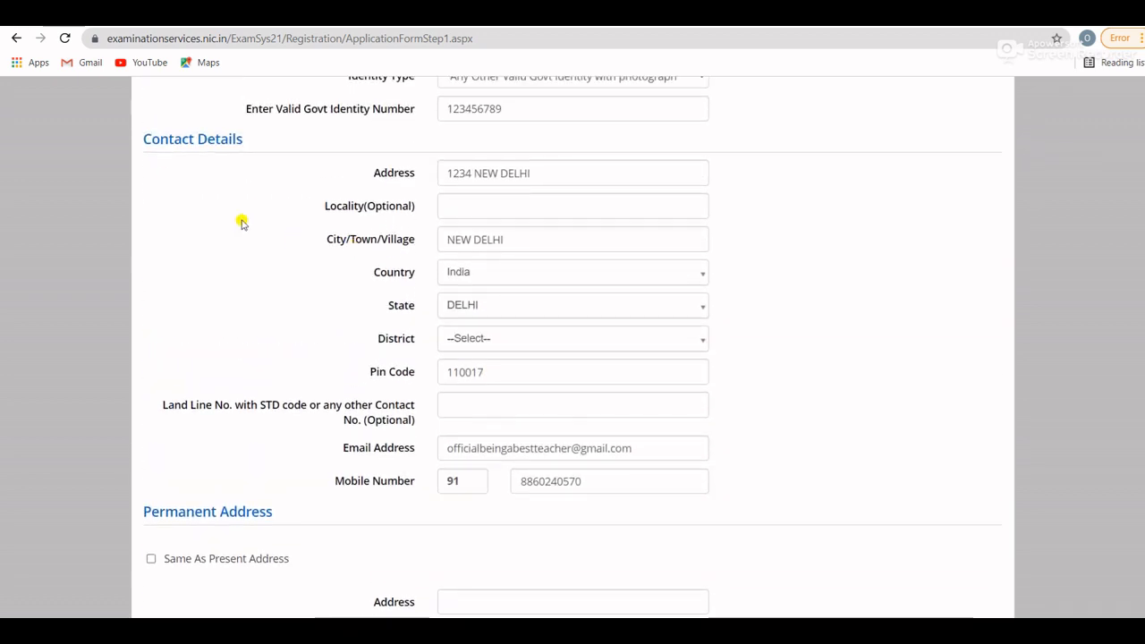
scroll(373, 187, down, 2)
scroll(357, 241, down, 1)
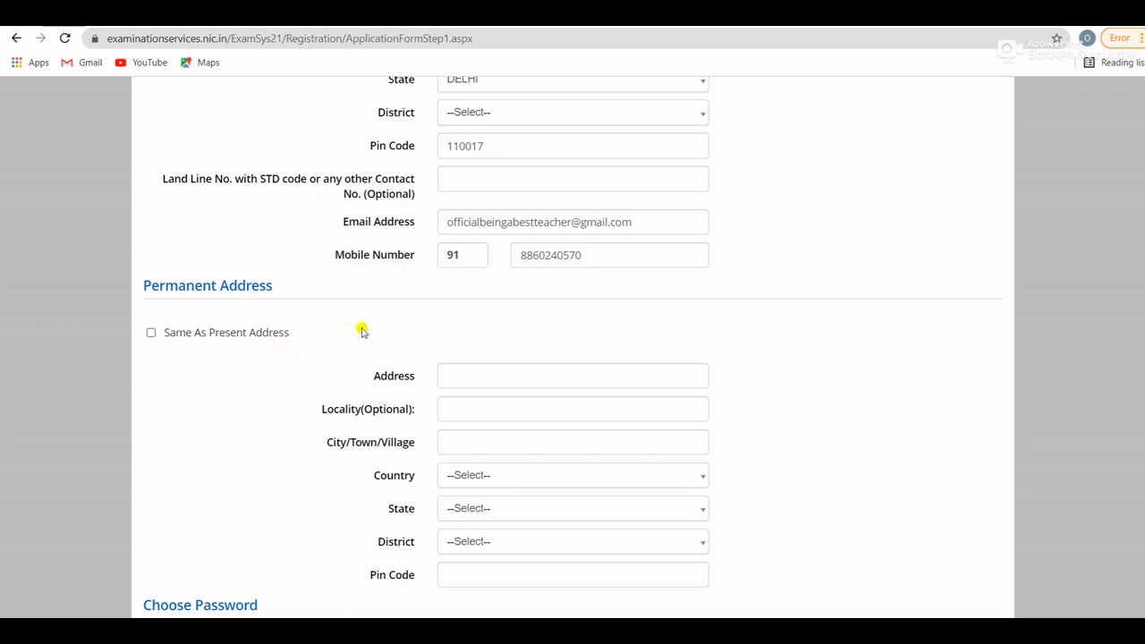
scroll(295, 230, up, 2)
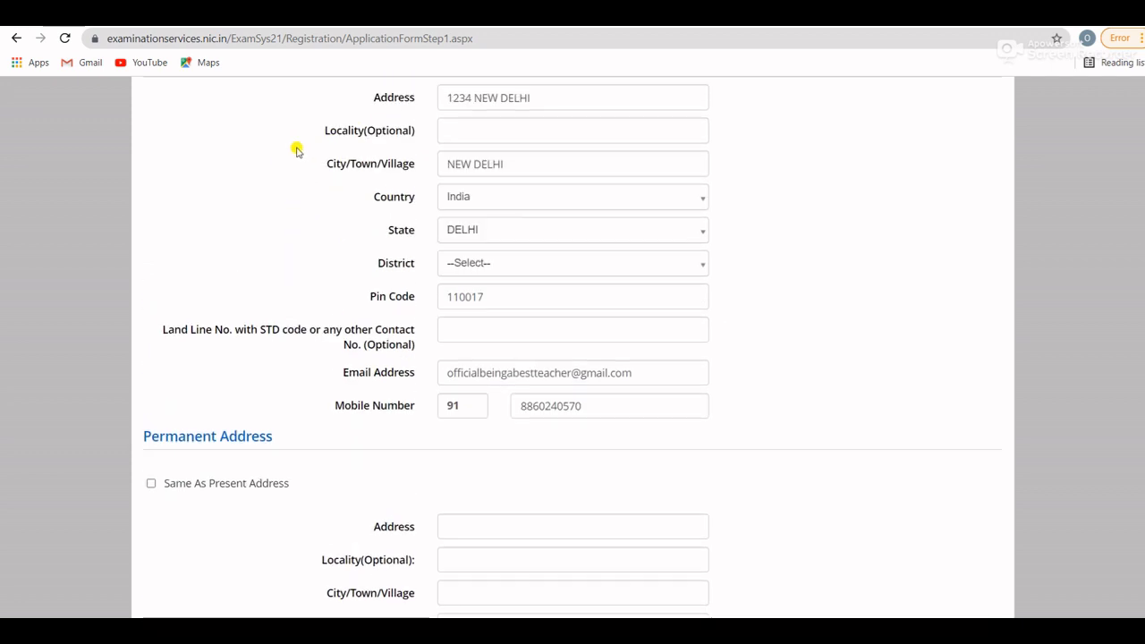
scroll(440, 242, down, 3)
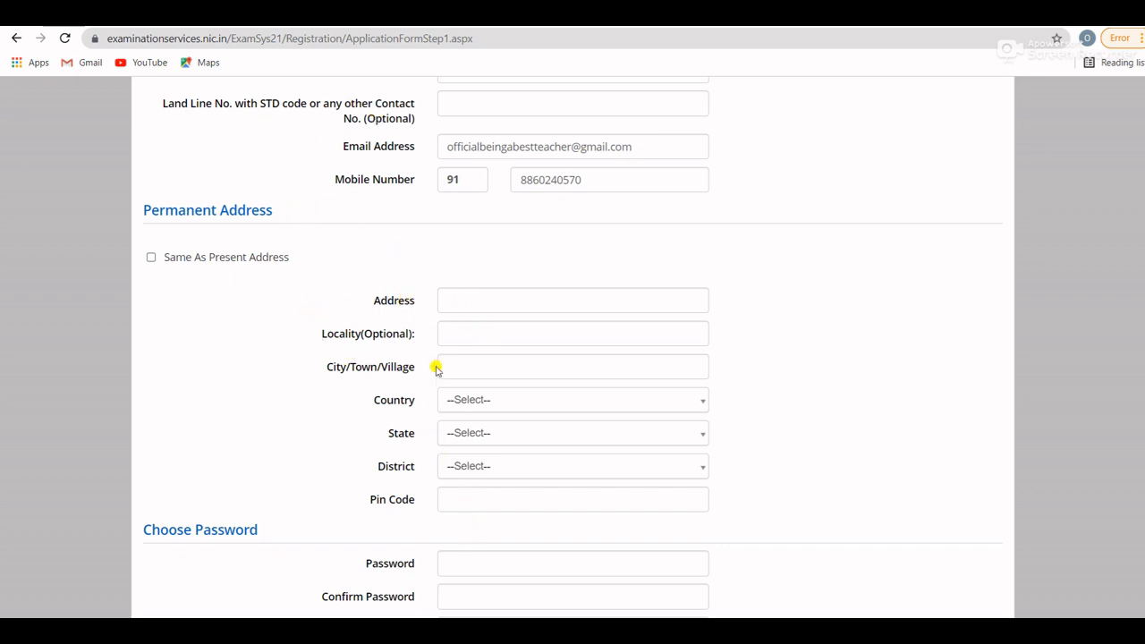
click(150, 257)
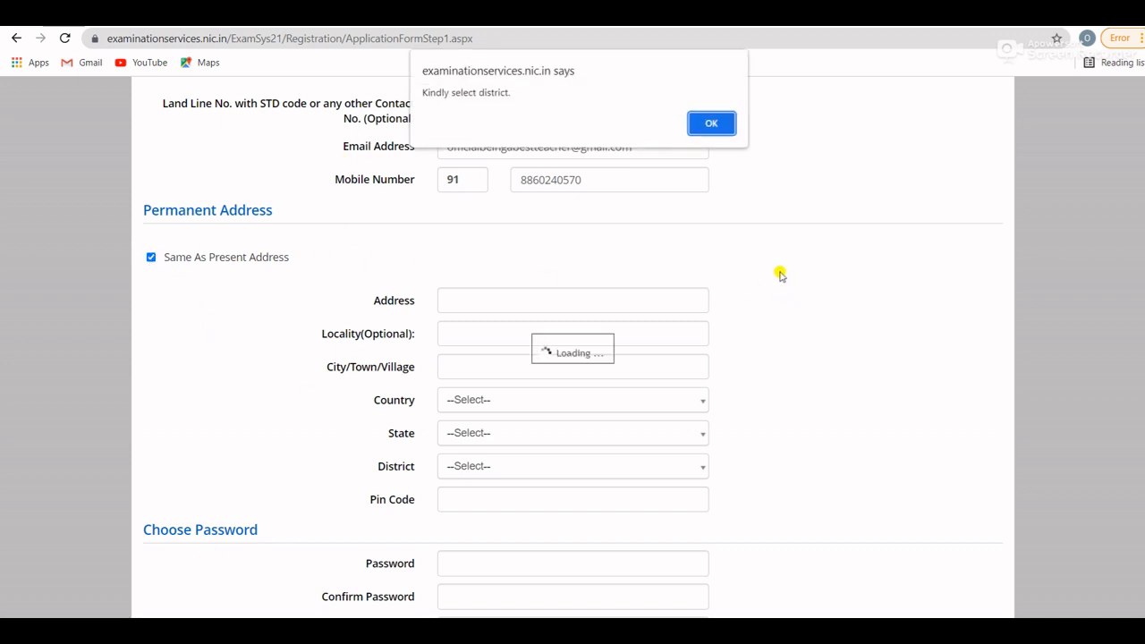
click(715, 125)
Choose SOUTH DELHI as the district of the contact address and mark the permanent address as same as present address
scroll(693, 210, up, 3)
scroll(696, 215, up, 1)
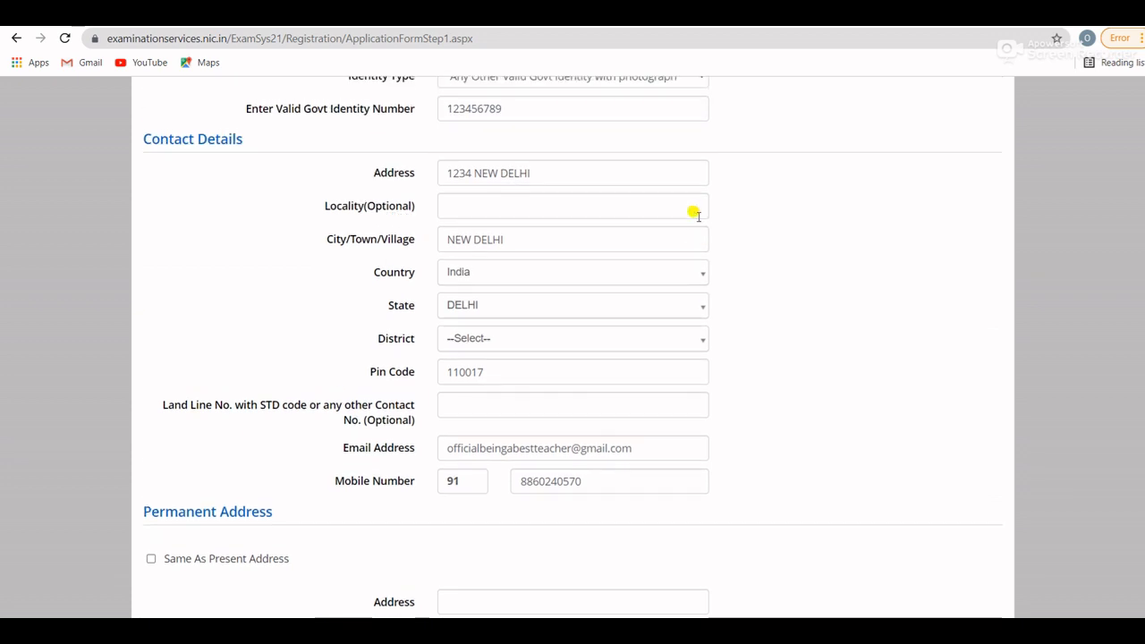
click(486, 342)
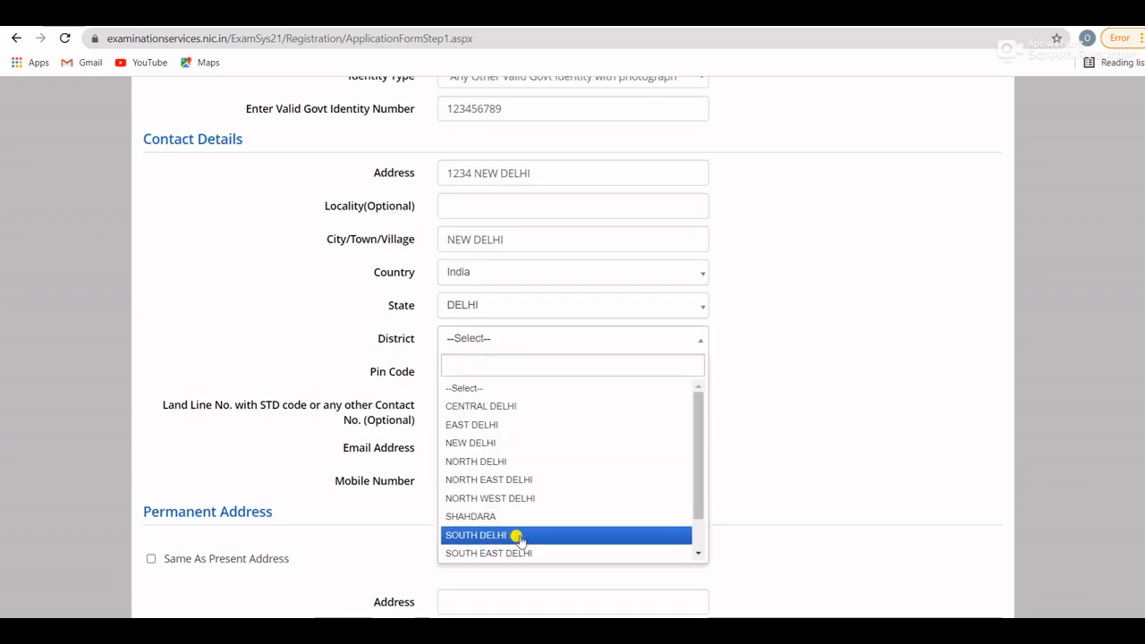
click(514, 535)
scroll(729, 397, down, 3)
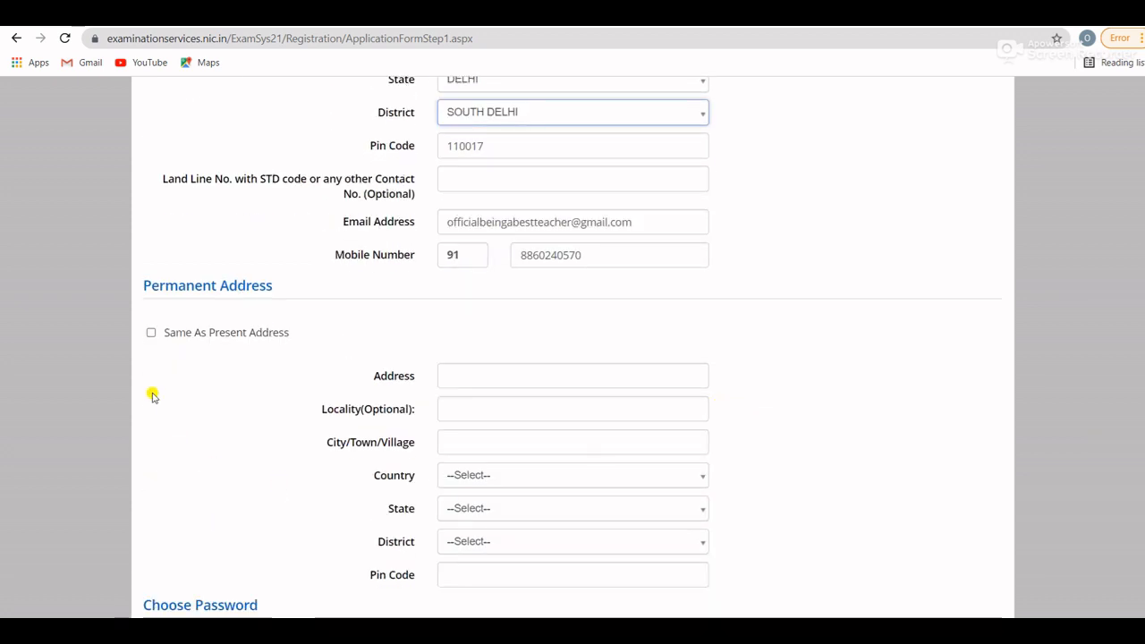
click(151, 335)
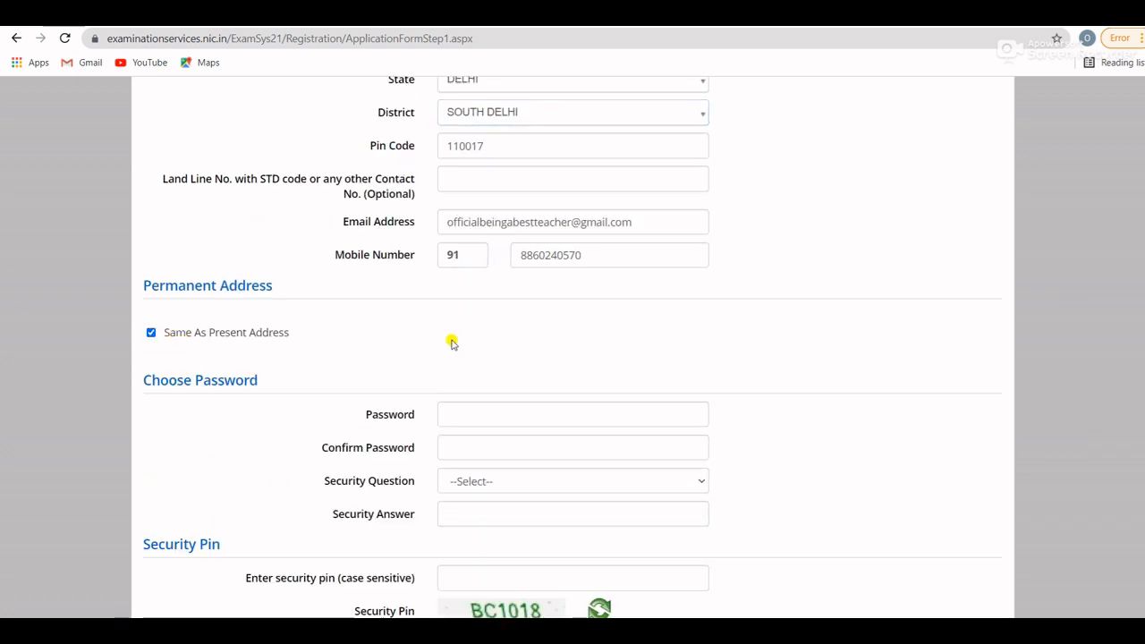
Enter a password for the candidate's account and repeat it in the confirmation field
scroll(426, 319, down, 2)
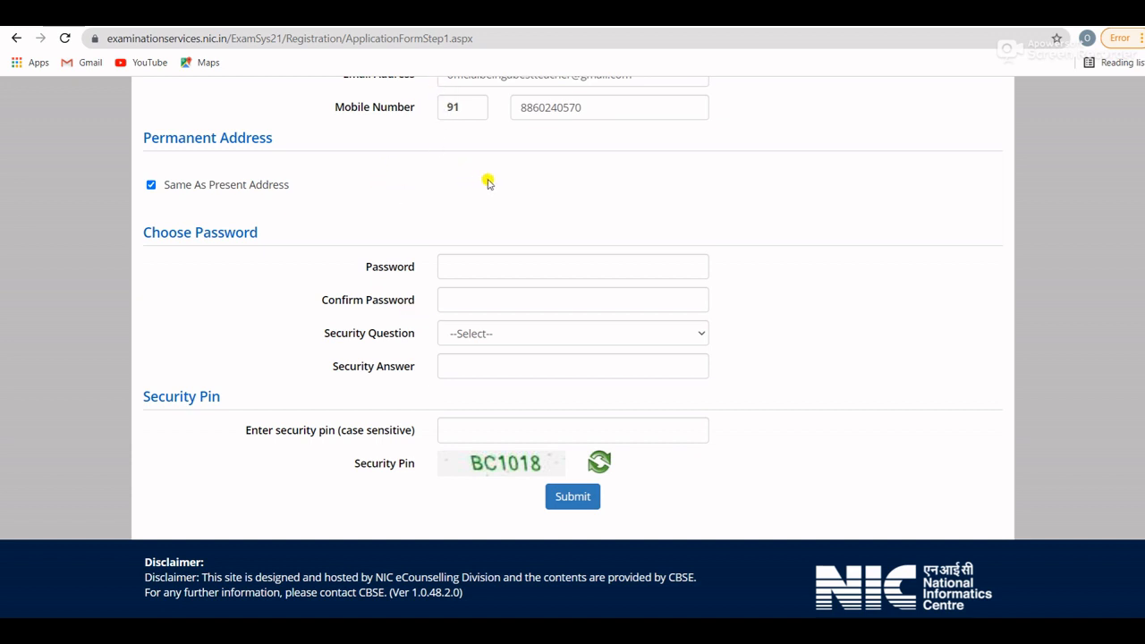
click(466, 266)
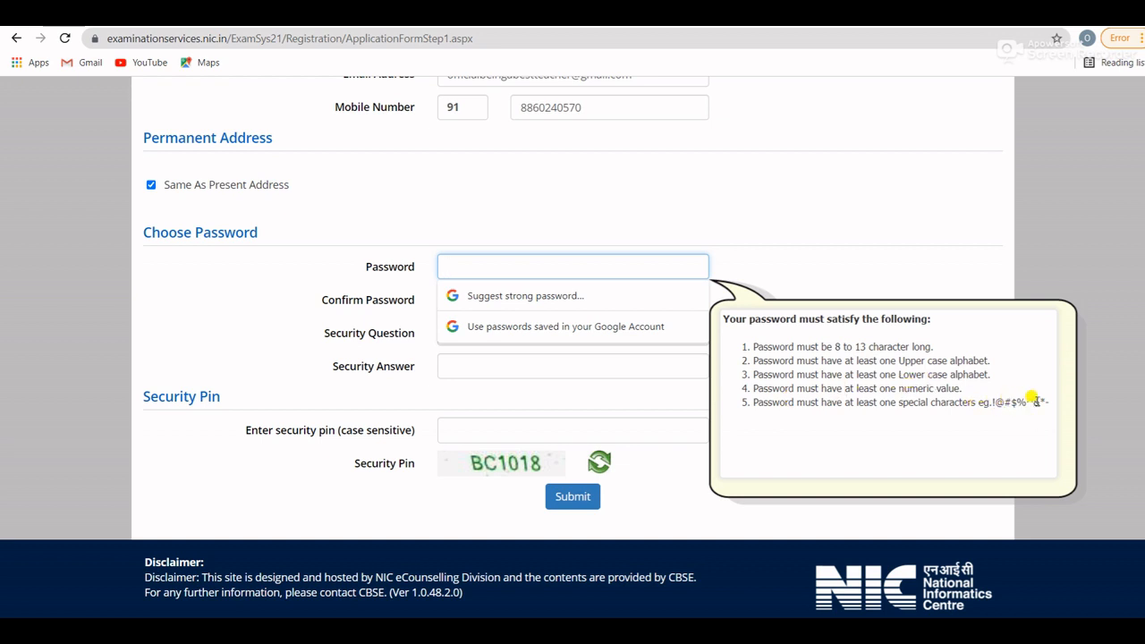
click(912, 282)
click(608, 262)
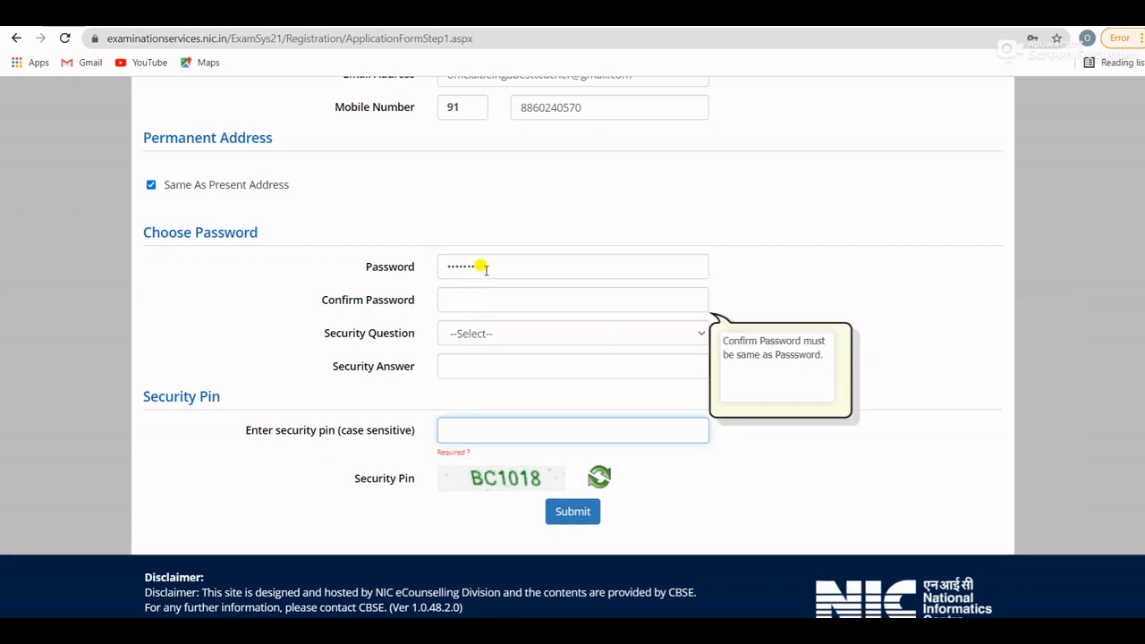
click(467, 292)
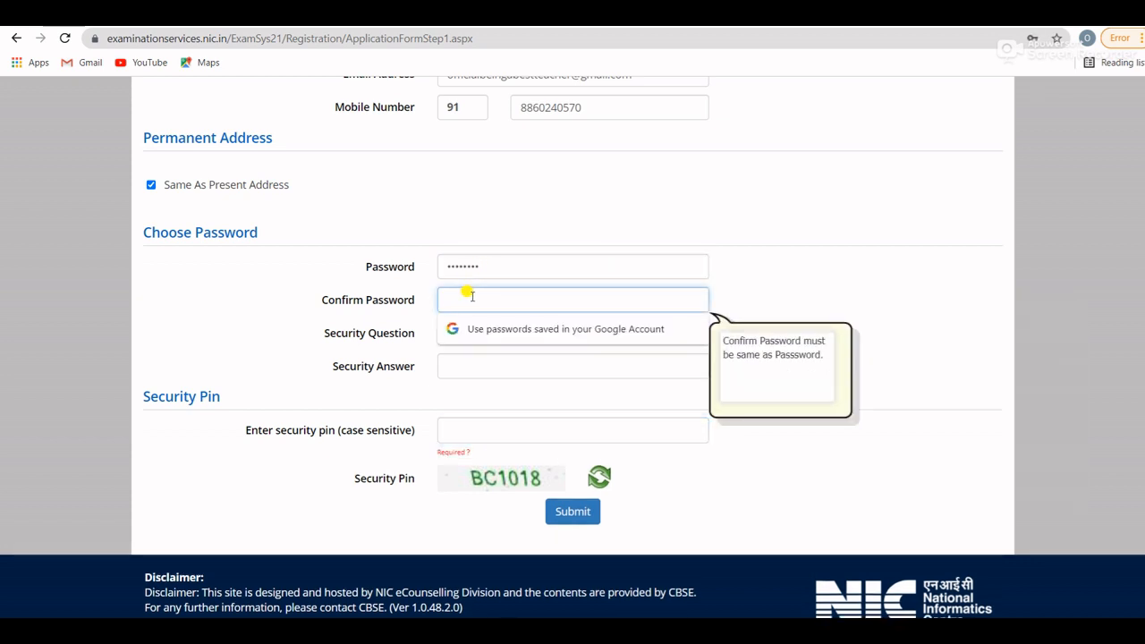
text(••)
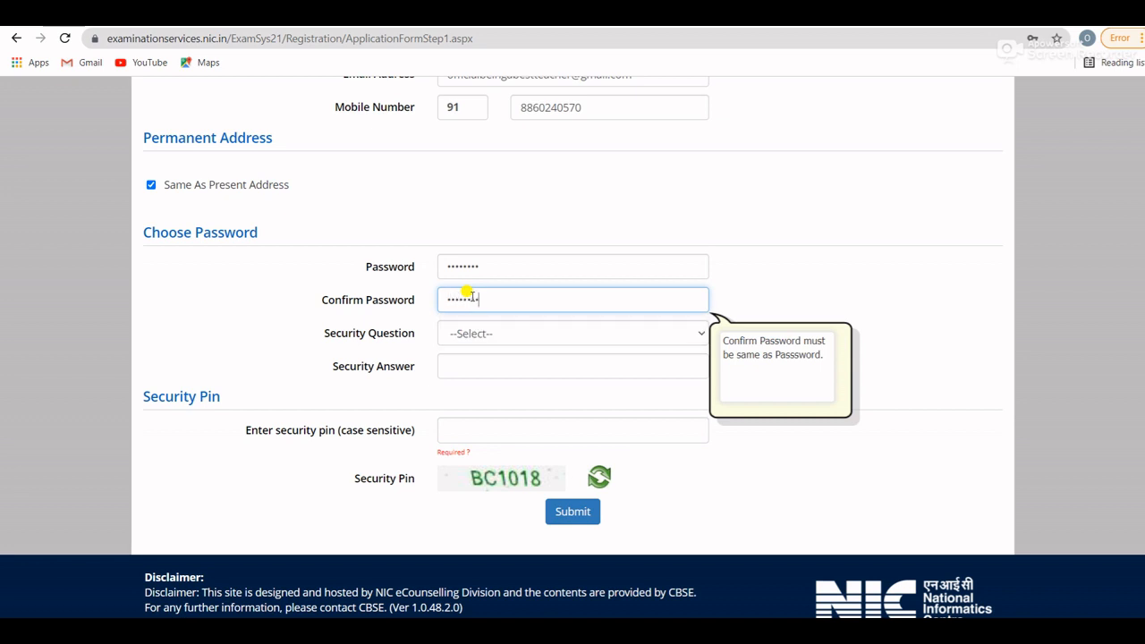
Choose "Which is your favourite book ?" as the security question and enter the security answer
click(626, 334)
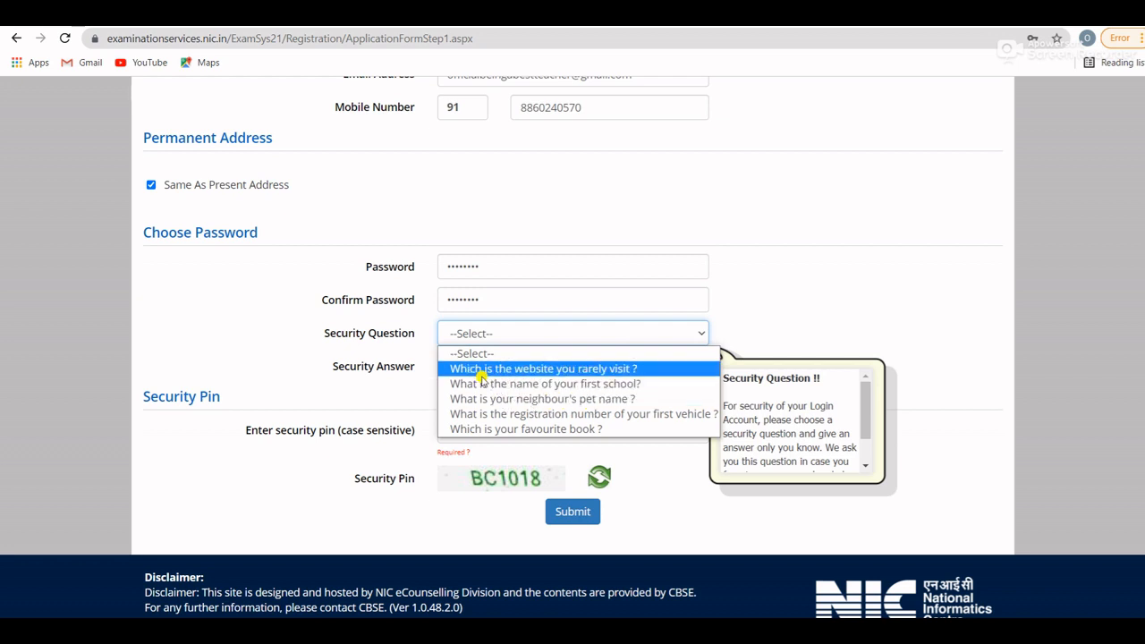
click(571, 429)
click(501, 366)
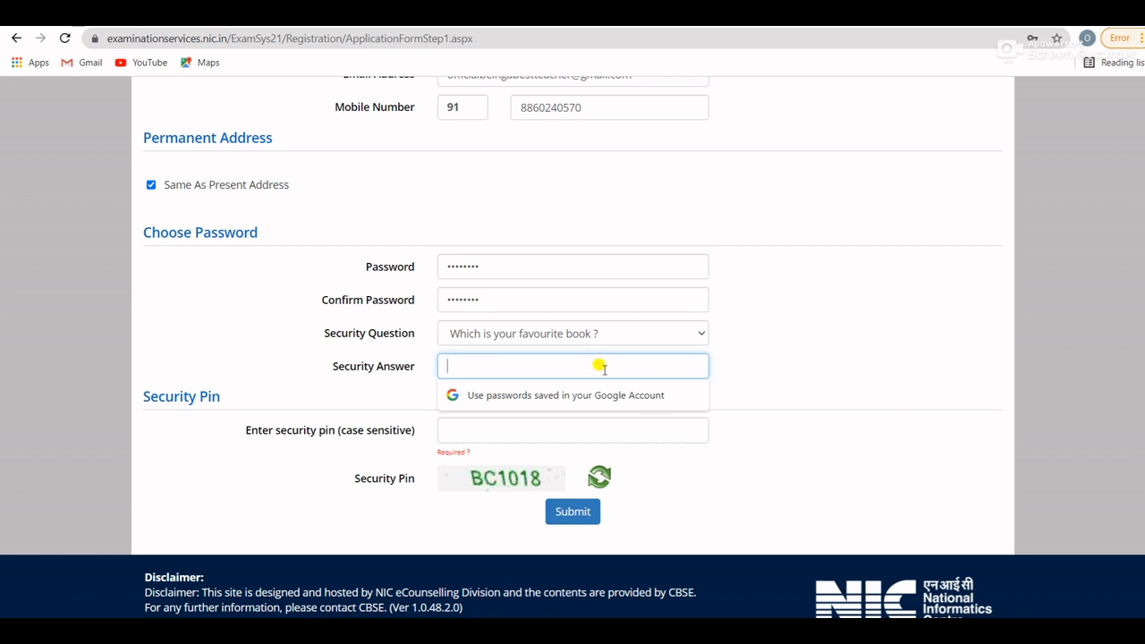
text(••)
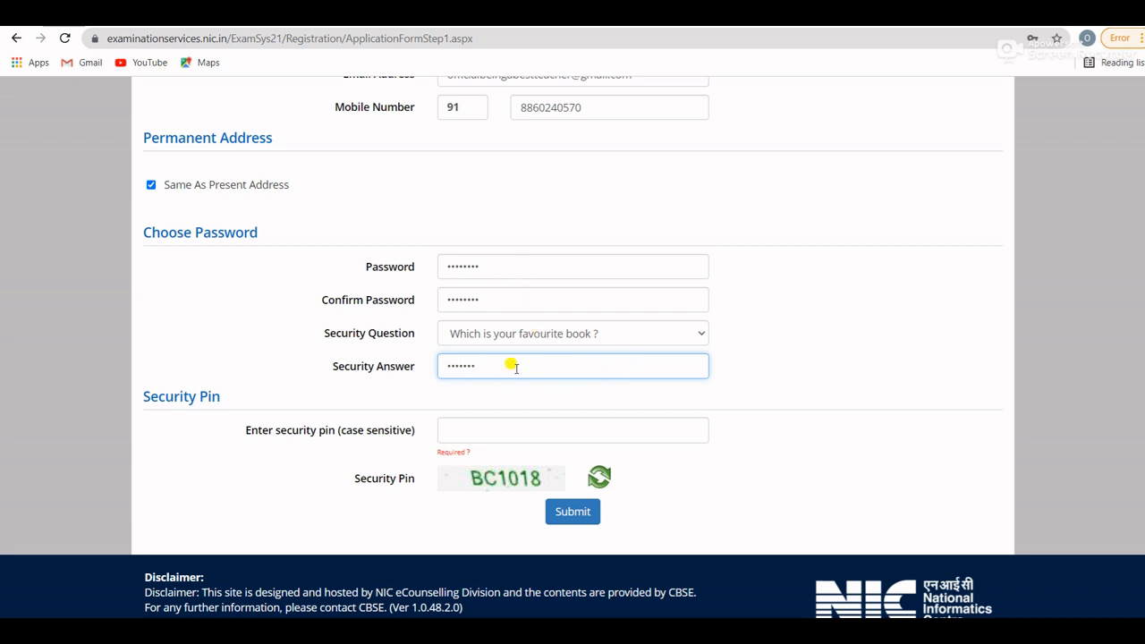
Enter the case-sensitive security pin, check over the completed form, and submit the registration form
click(523, 435)
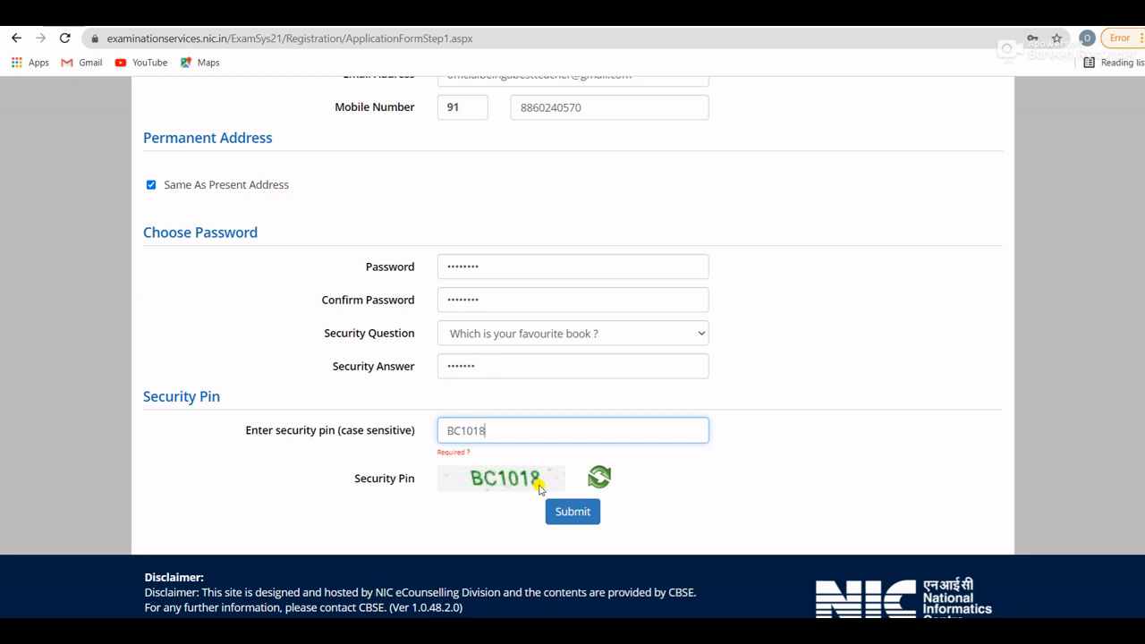
scroll(591, 418, up, 6)
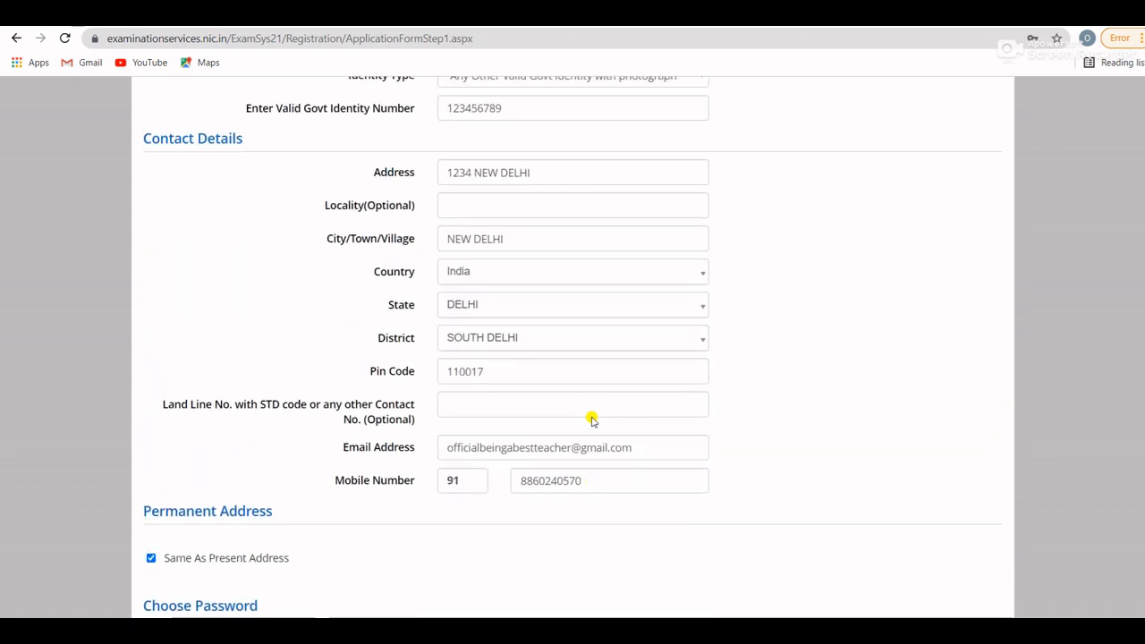
scroll(588, 417, up, 2)
scroll(588, 472, down, 8)
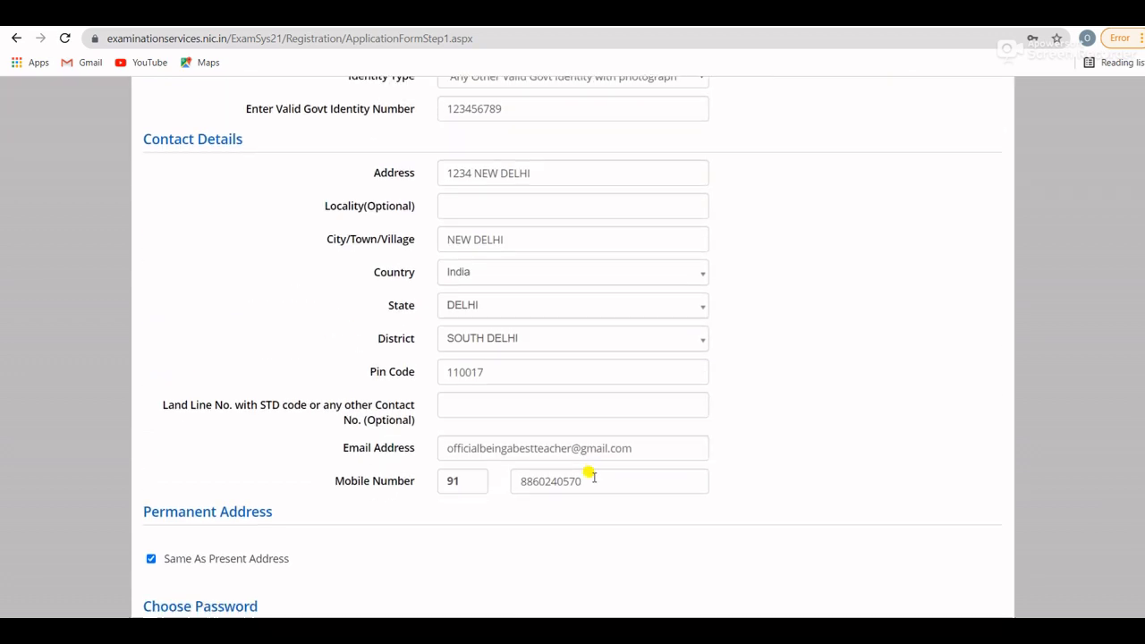
scroll(596, 488, down, 2)
click(577, 496)
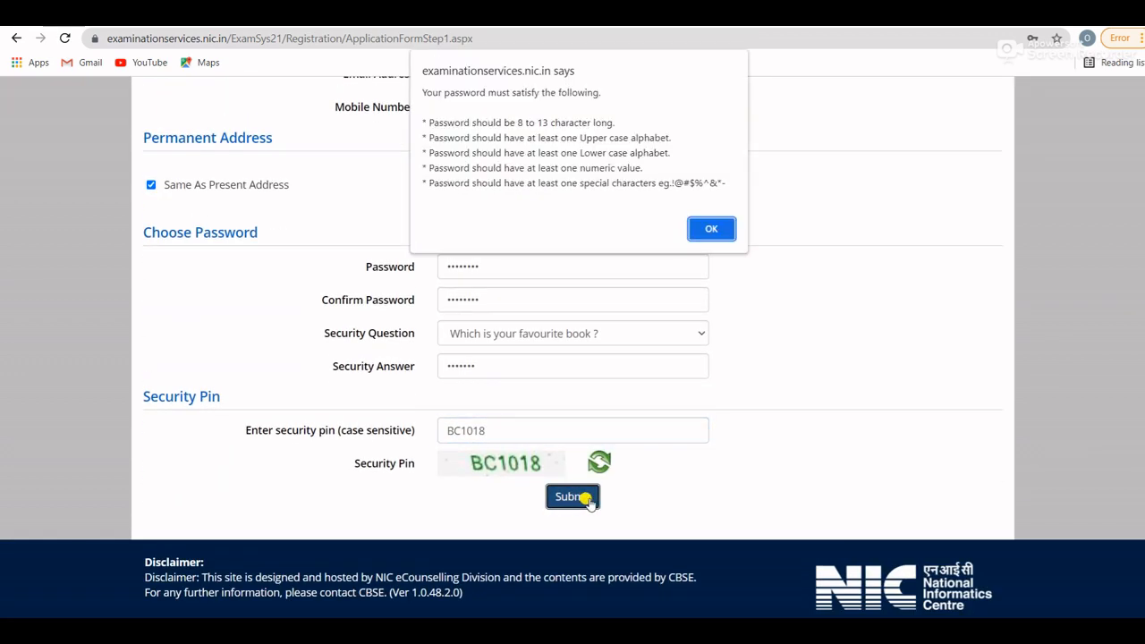
Replace the account password with one that meets the listed requirements, resubmit the form, and dismiss the review notice
click(712, 232)
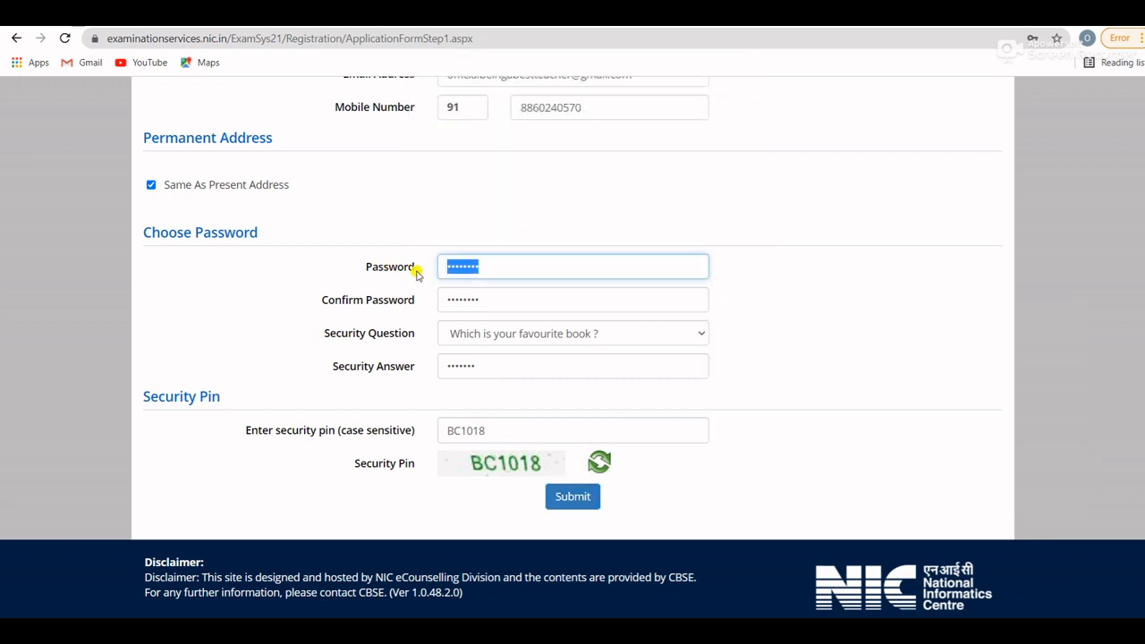
key(BackSpace)
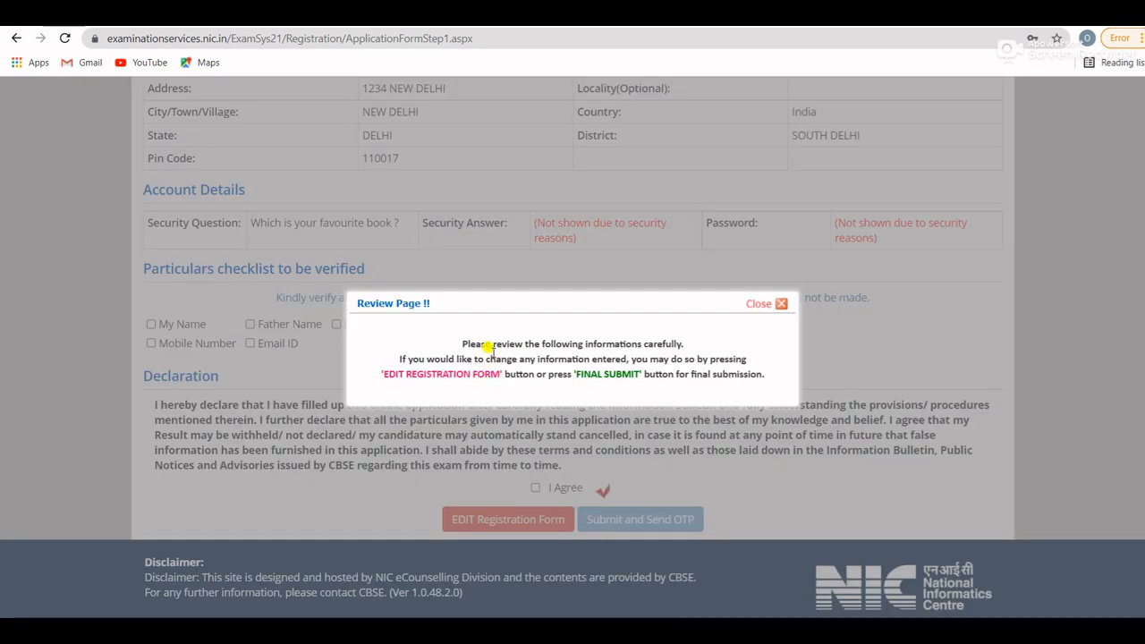
click(642, 260)
Review the entered personal, contact and address particulars and try to agree to the declaration
scroll(626, 336, up, 4)
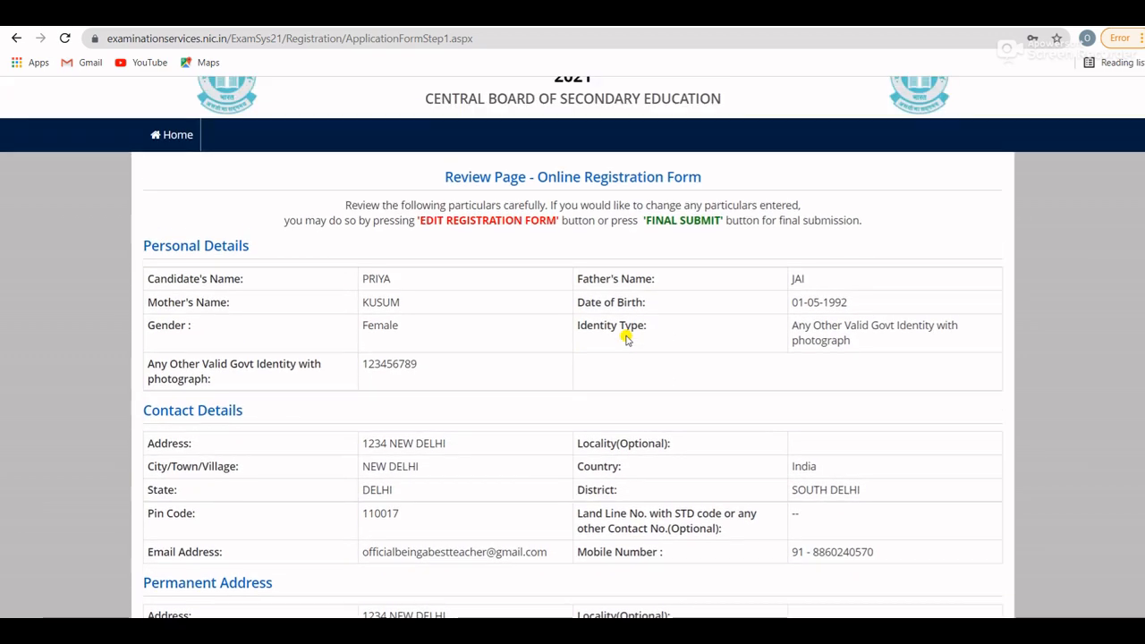
scroll(653, 309, down, 1)
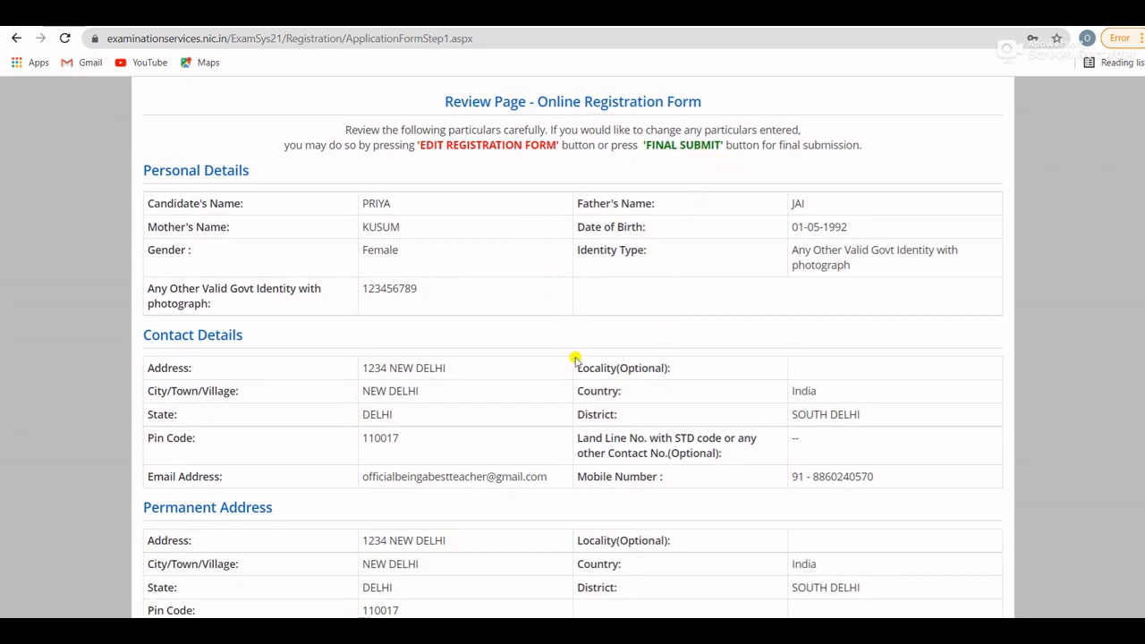
scroll(570, 429, down, 4)
scroll(570, 428, down, 1)
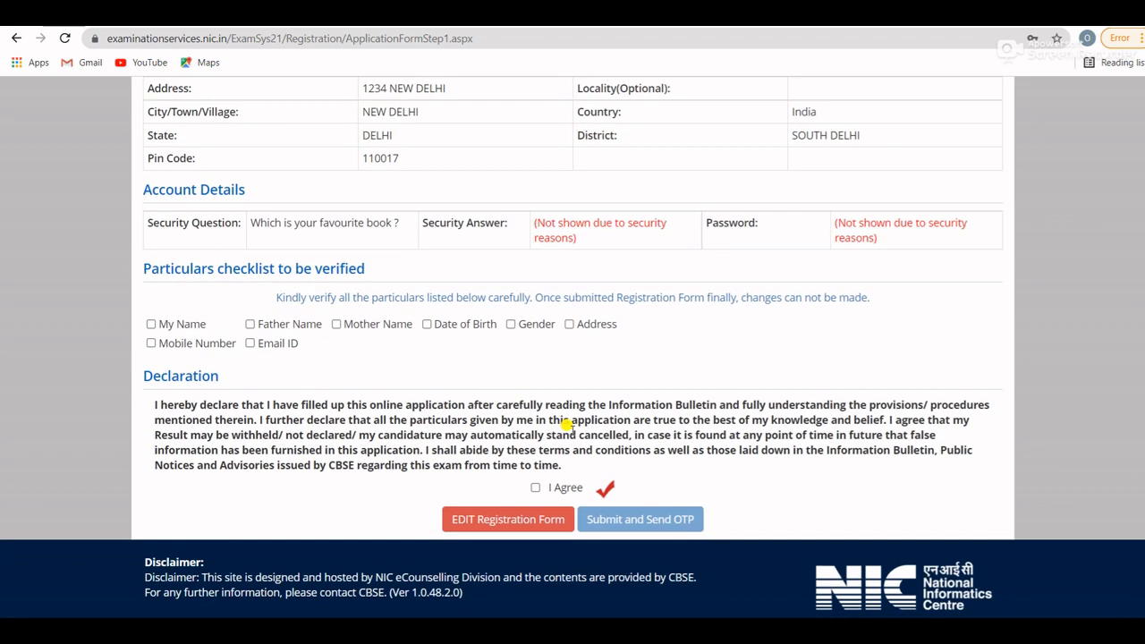
click(535, 487)
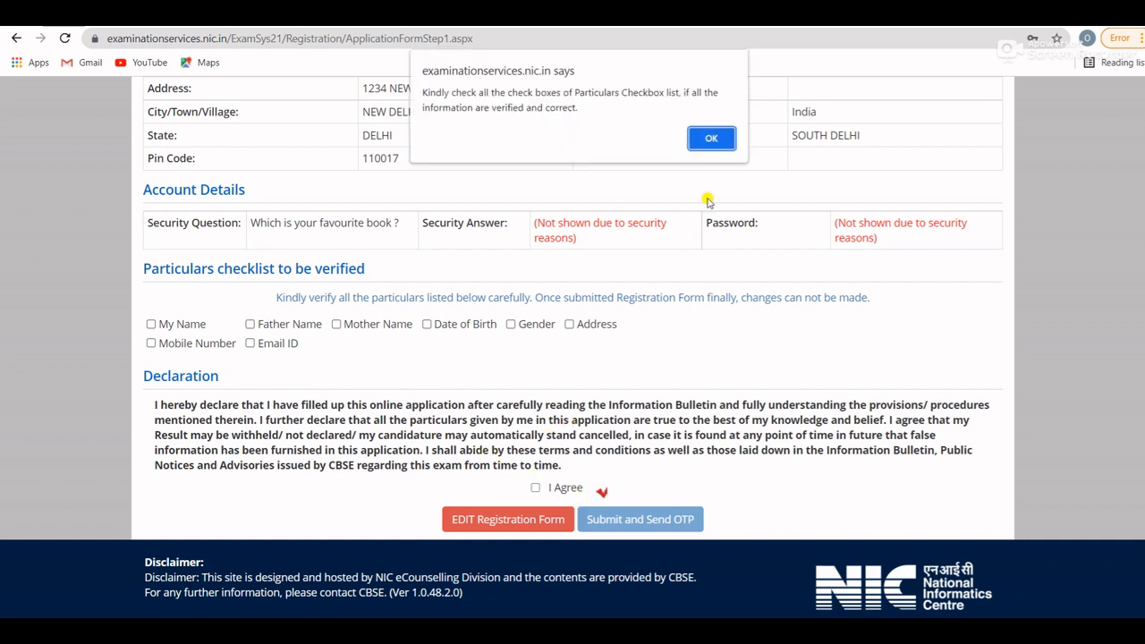
click(708, 142)
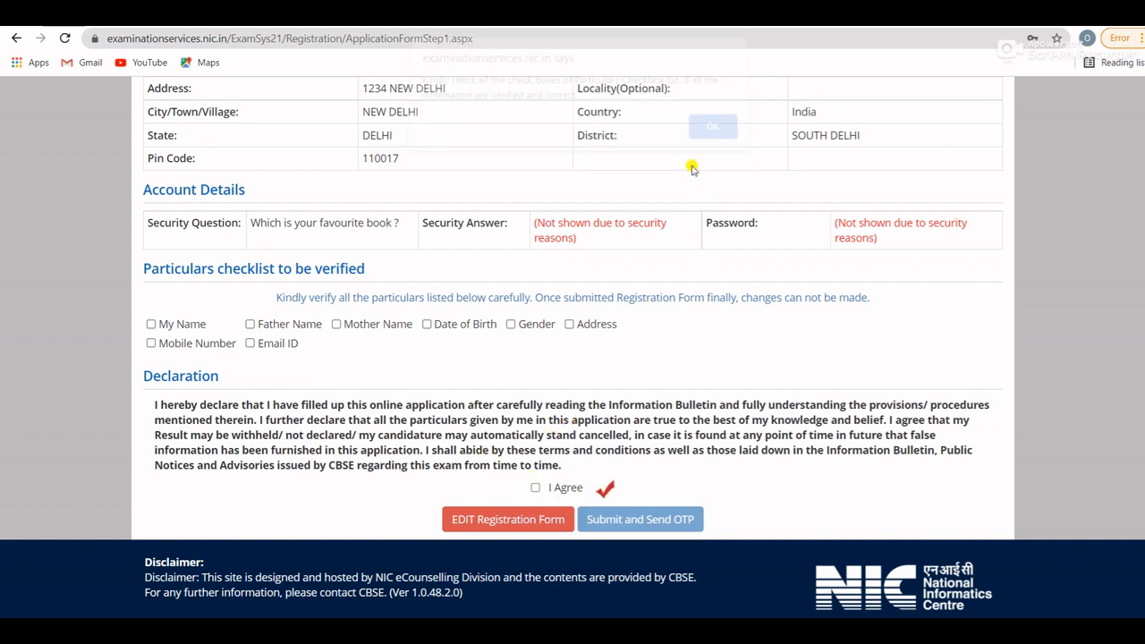
Mark all eight particulars in the checklist as verified, from My Name through Address, Mobile Number and Email ID
click(150, 324)
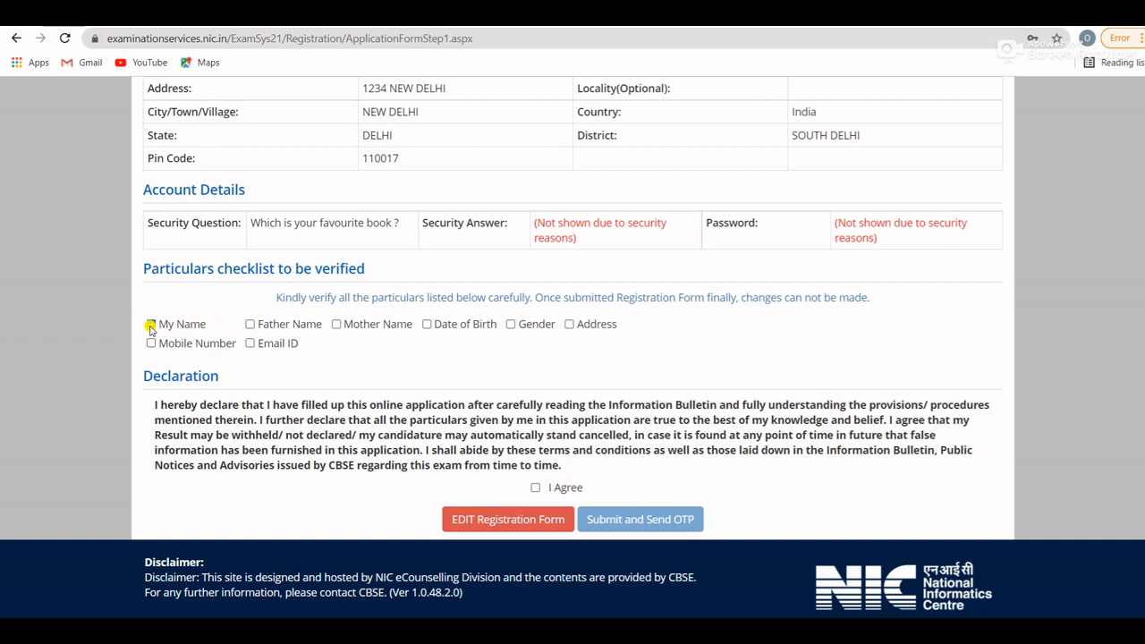
click(249, 324)
click(337, 324)
click(427, 324)
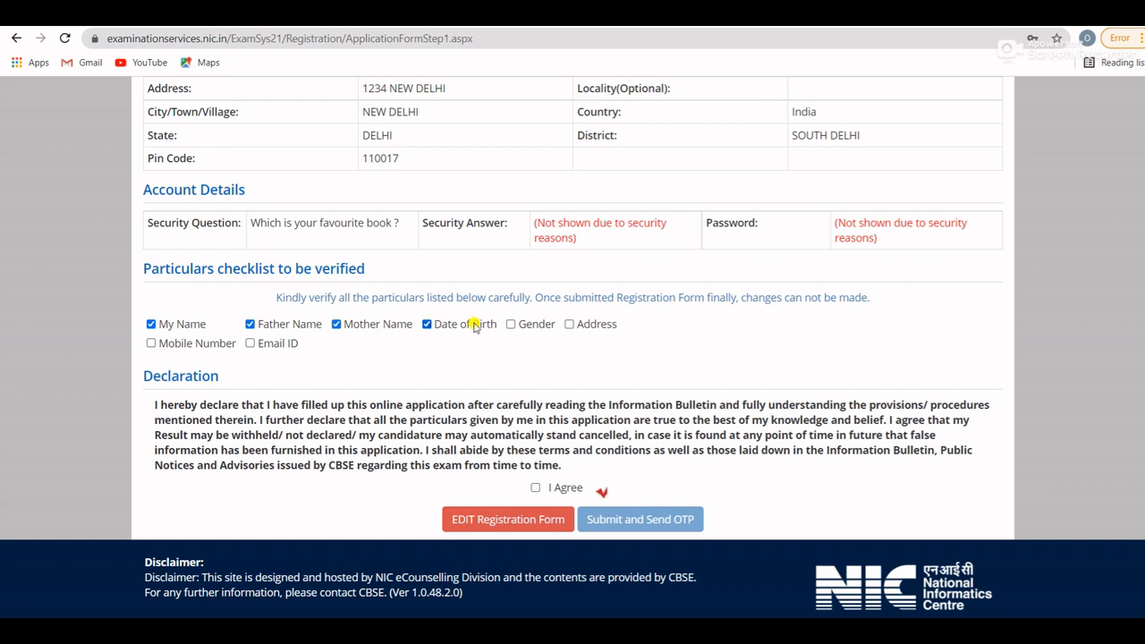
click(569, 324)
click(151, 344)
click(251, 344)
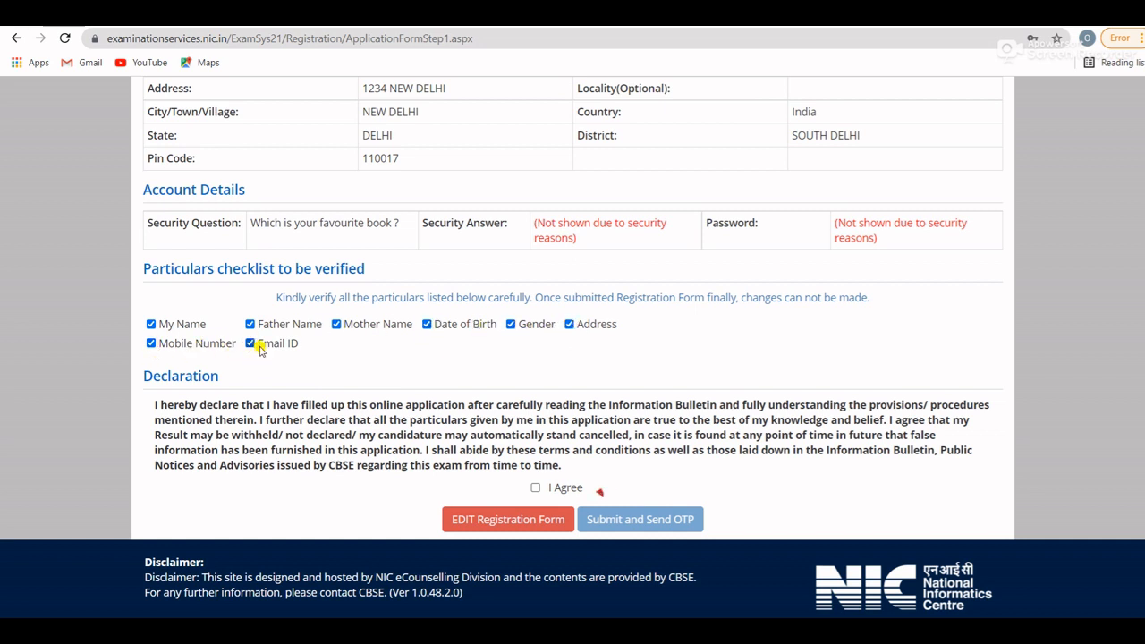
Agree to the declaration, then submit the registration form and confirm the request for the one-time passwords
click(535, 488)
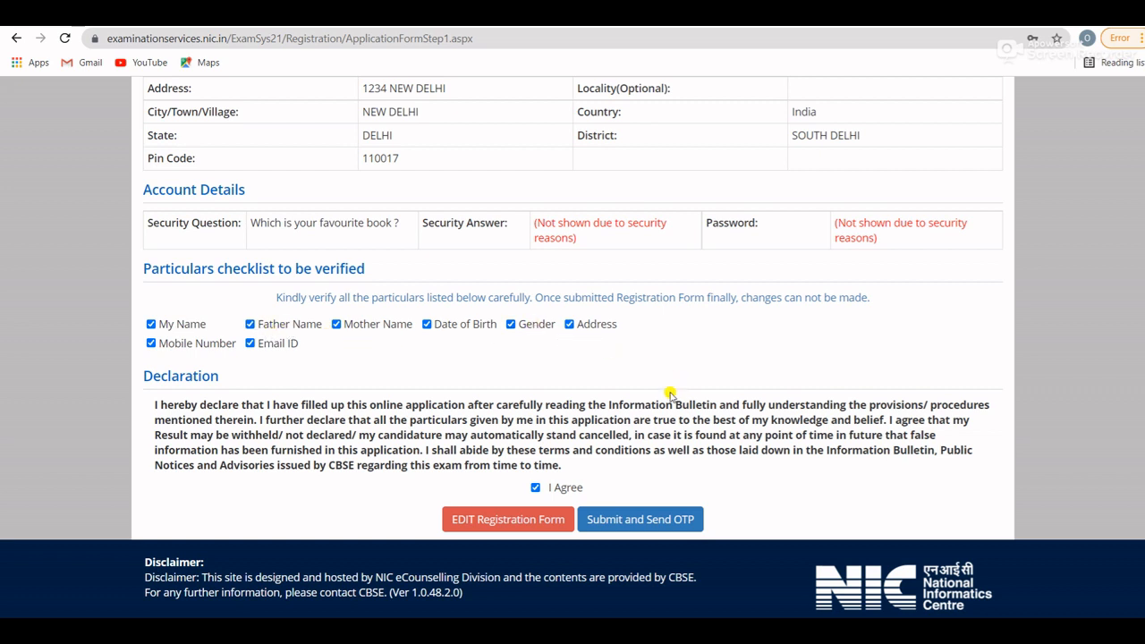
click(645, 523)
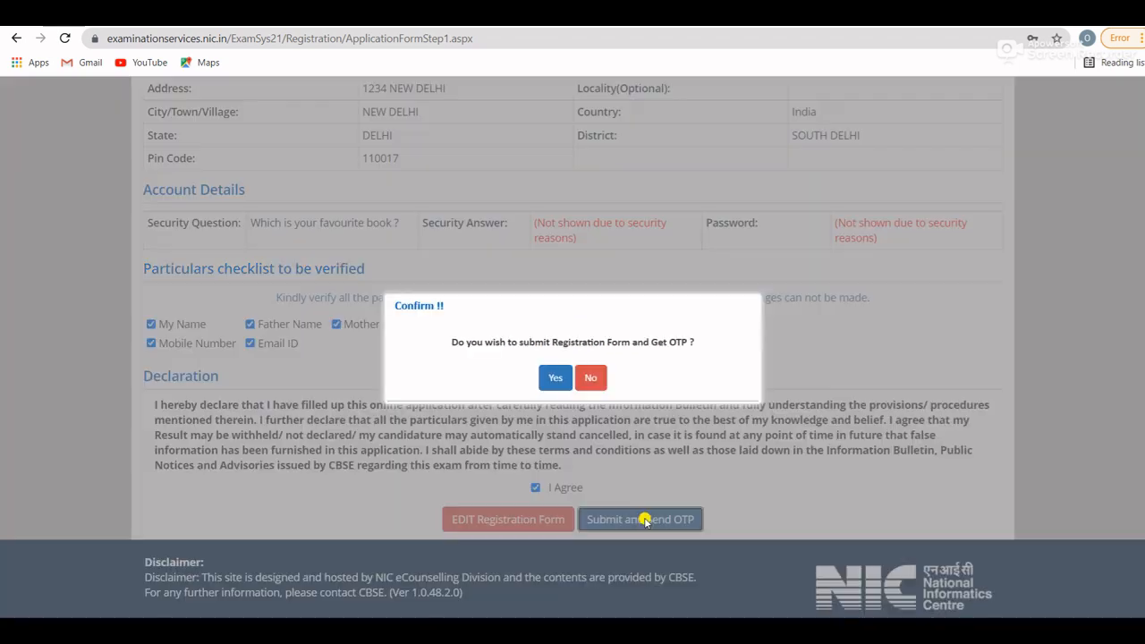
click(553, 379)
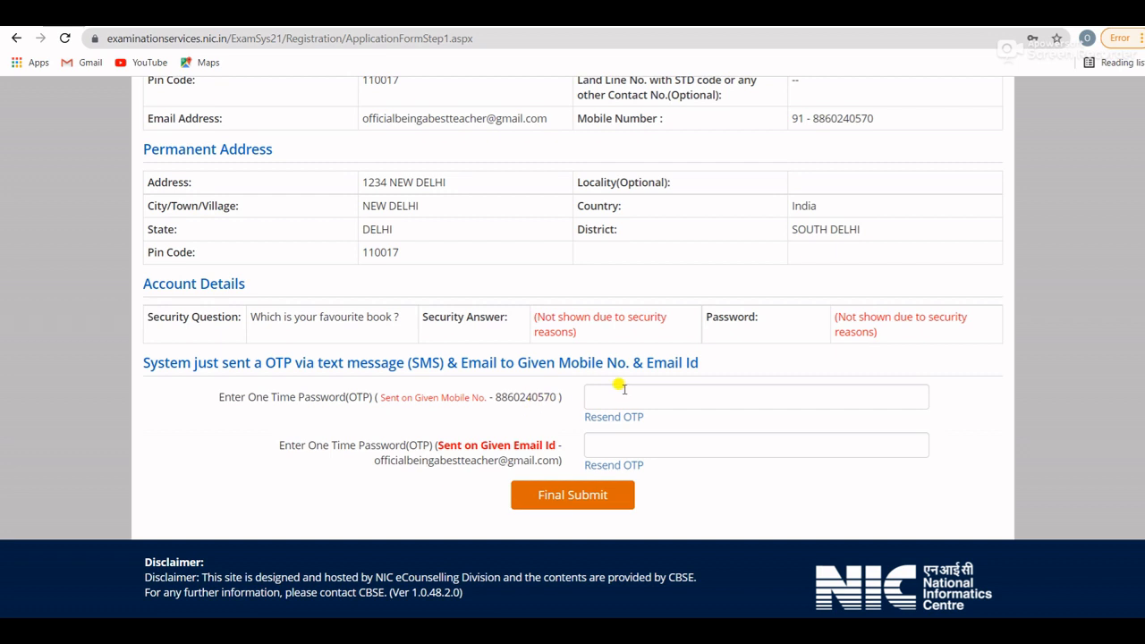
Enter the one-time passwords sent to the mobile number and the email address, and make the final submission
click(617, 392)
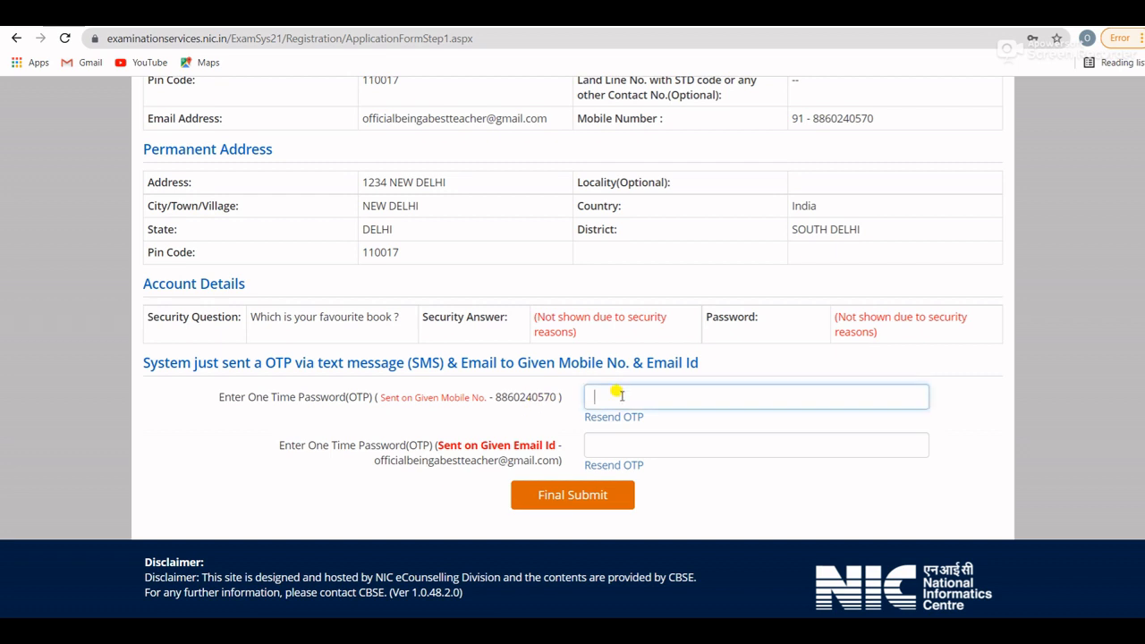
click(636, 444)
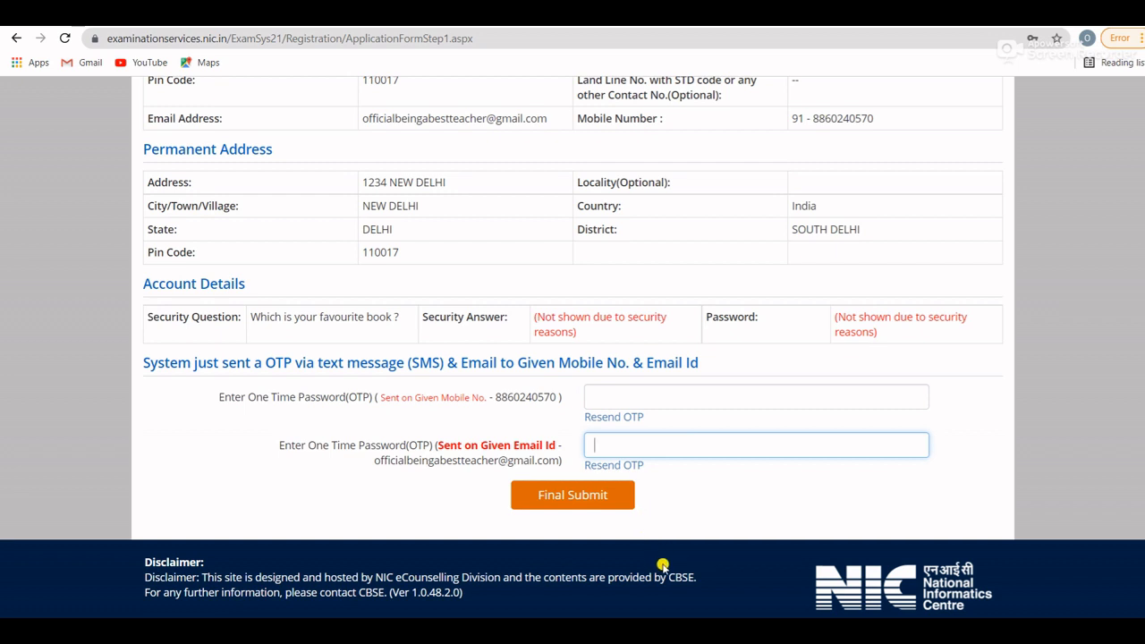
click(656, 398)
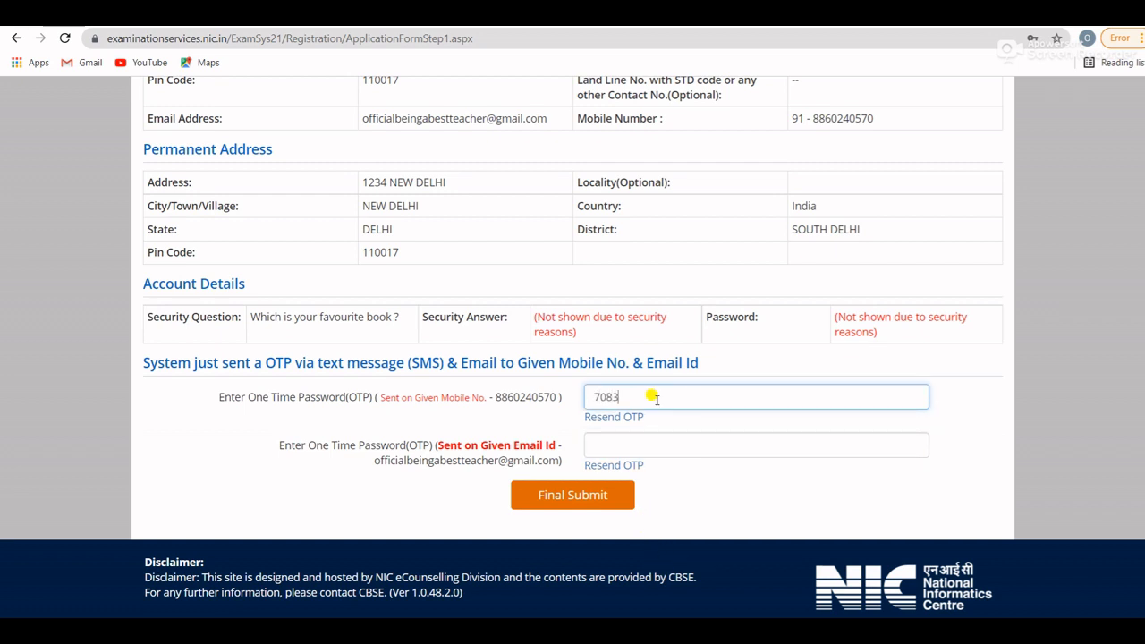
double_click(637, 396)
click(639, 398)
click(635, 438)
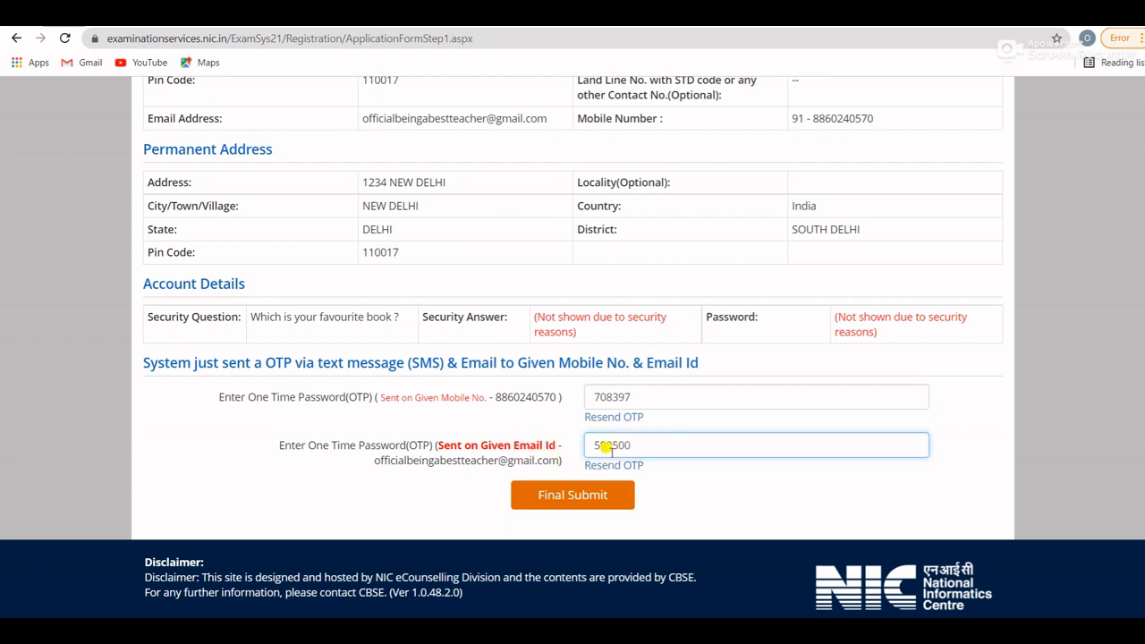
click(602, 505)
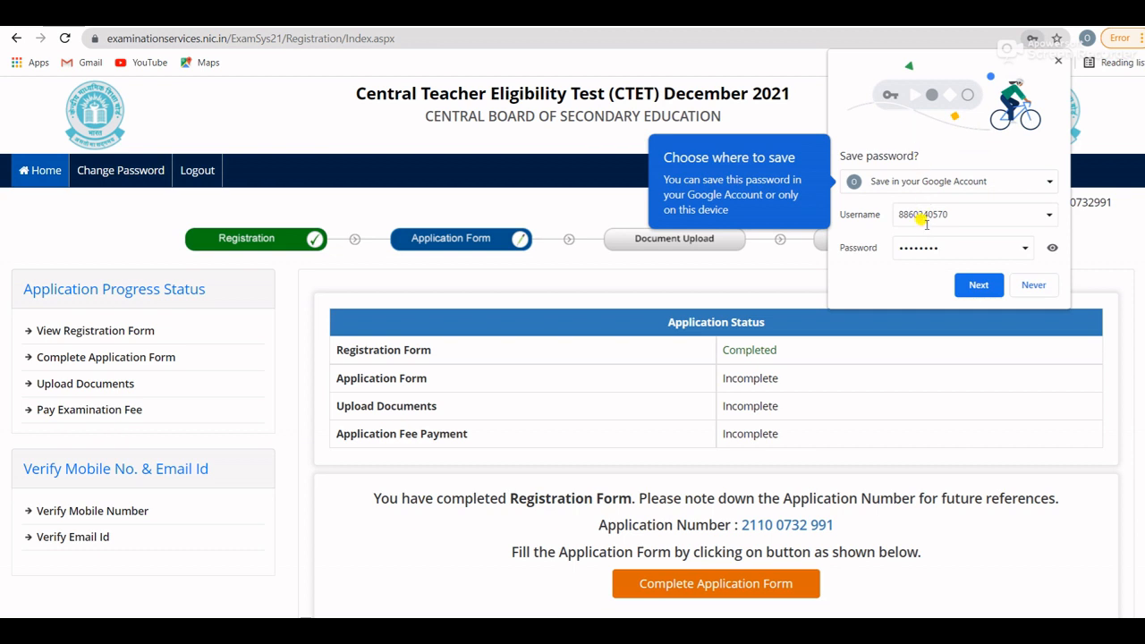
Decline to save the password in the browser and open the application form for completion
click(1033, 285)
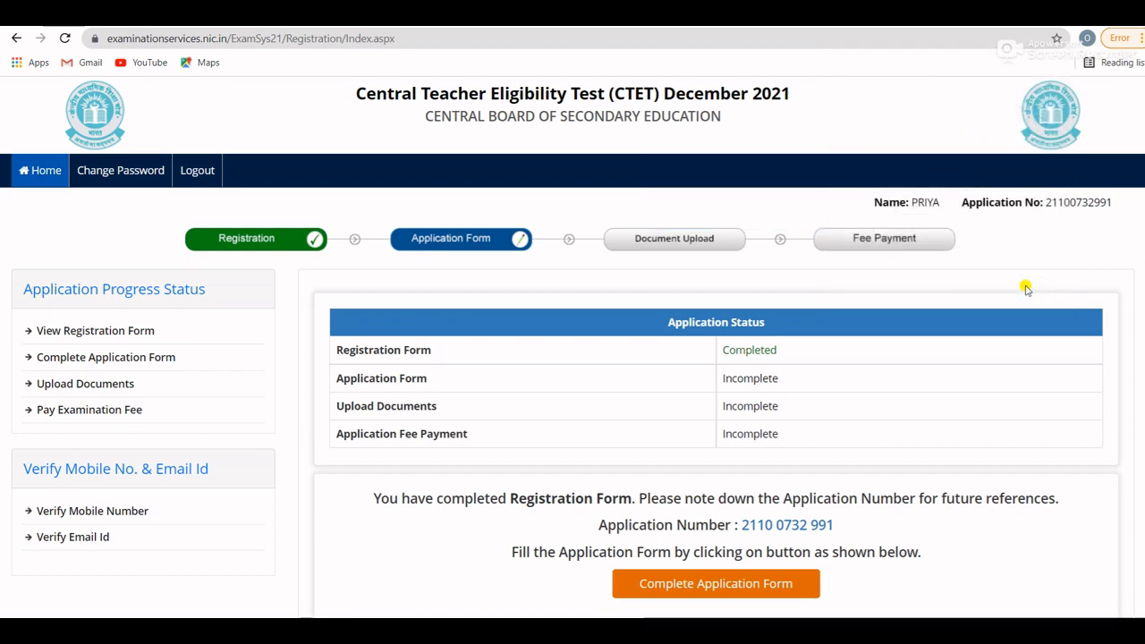
scroll(895, 304, down, 2)
scroll(716, 299, up, 2)
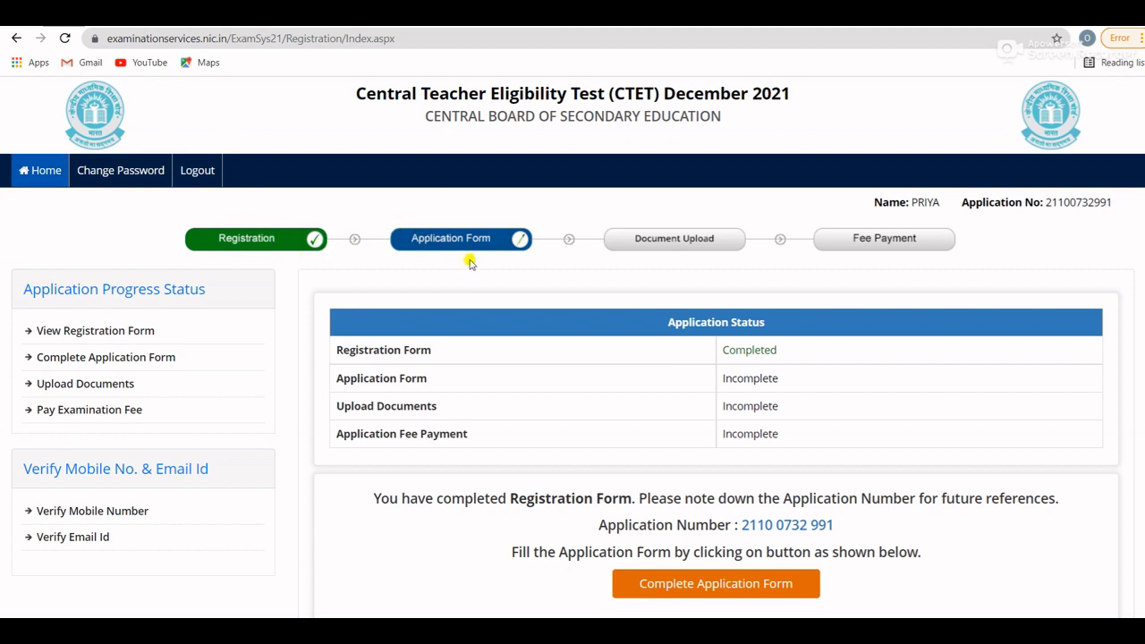
scroll(469, 259, down, 2)
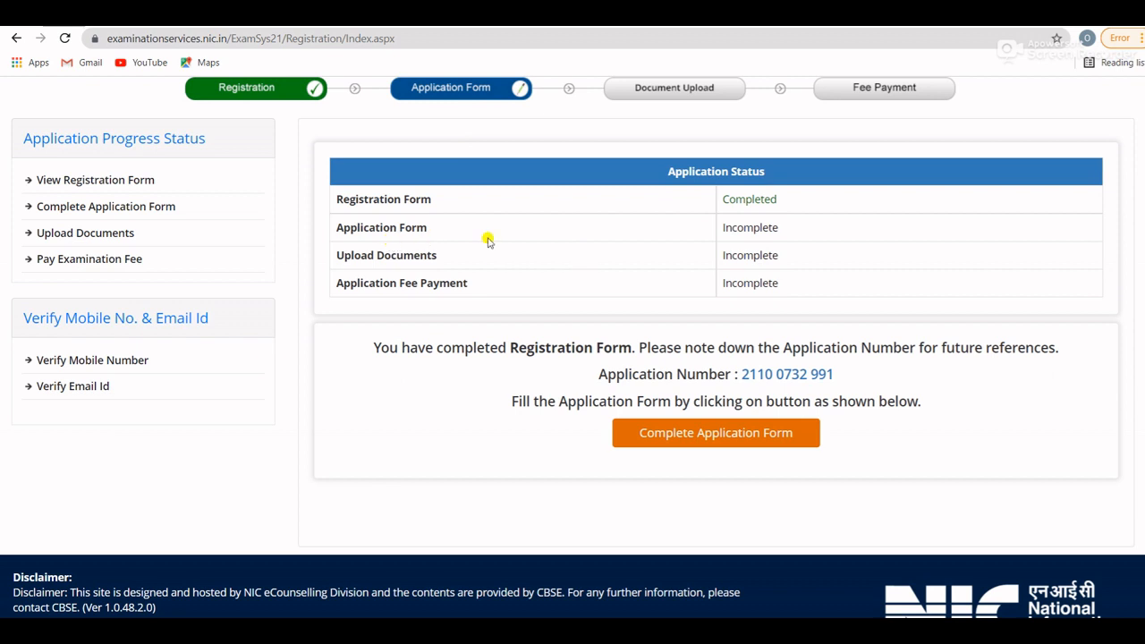
click(746, 435)
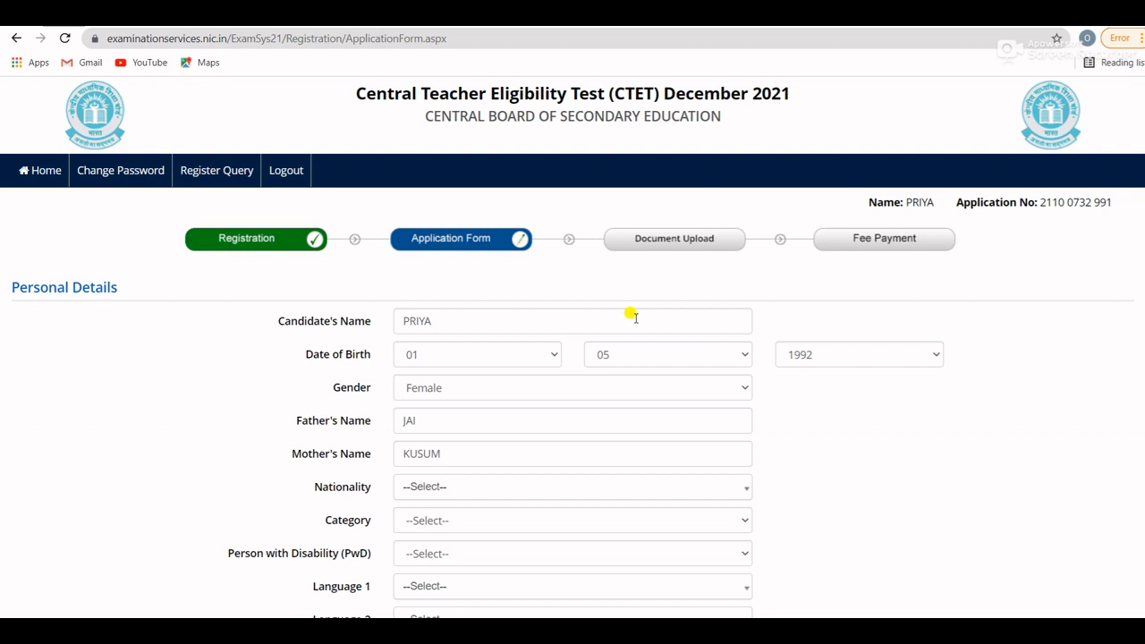
In the personal details, set Nationality to Indian, Category to General and Person with Disability (PwD) to No
scroll(613, 309, down, 4)
scroll(613, 310, up, 2)
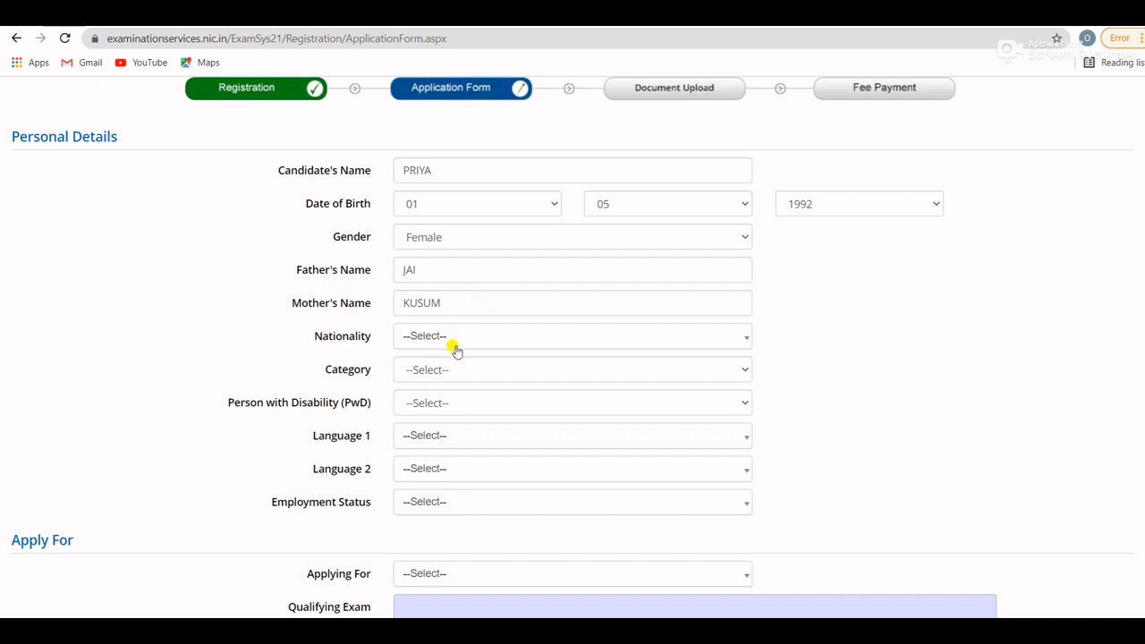
click(454, 341)
click(454, 405)
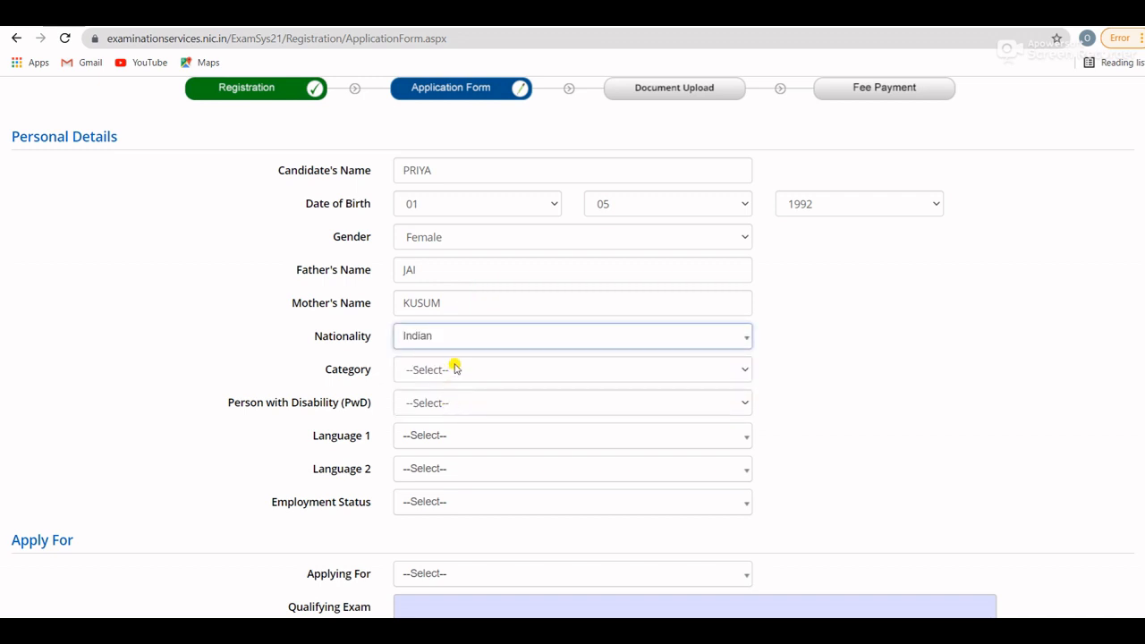
click(452, 370)
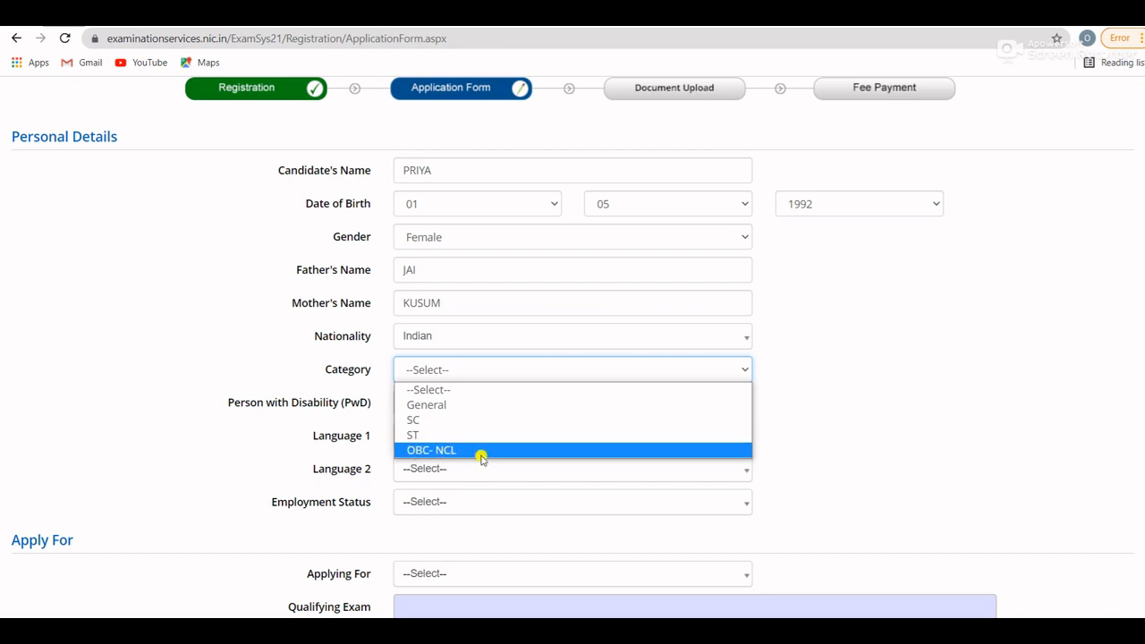
click(452, 404)
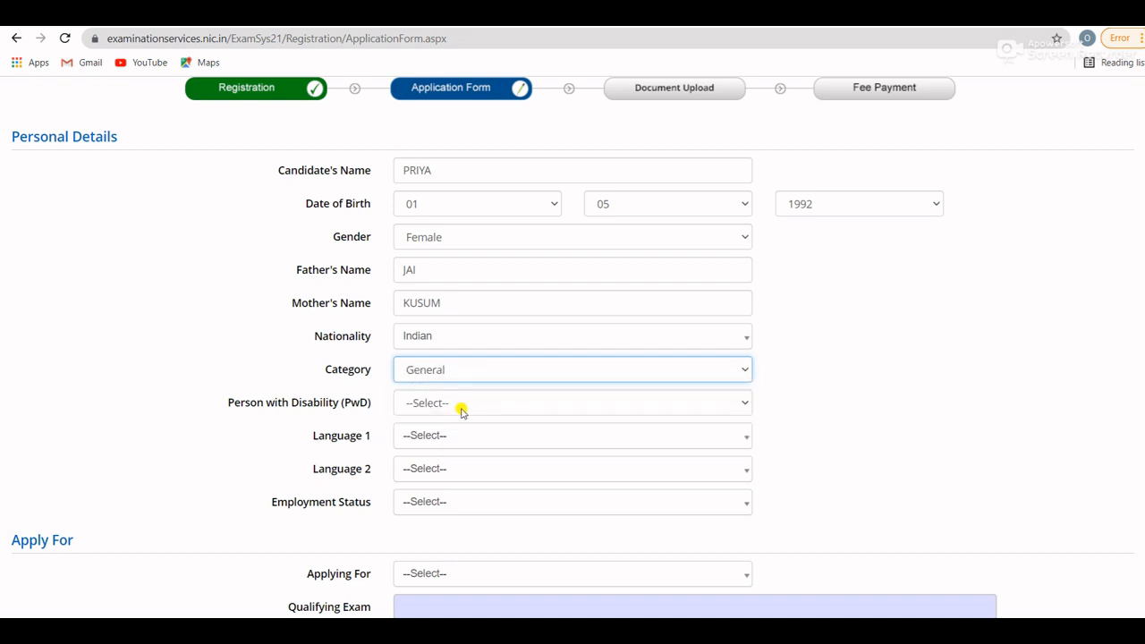
click(466, 406)
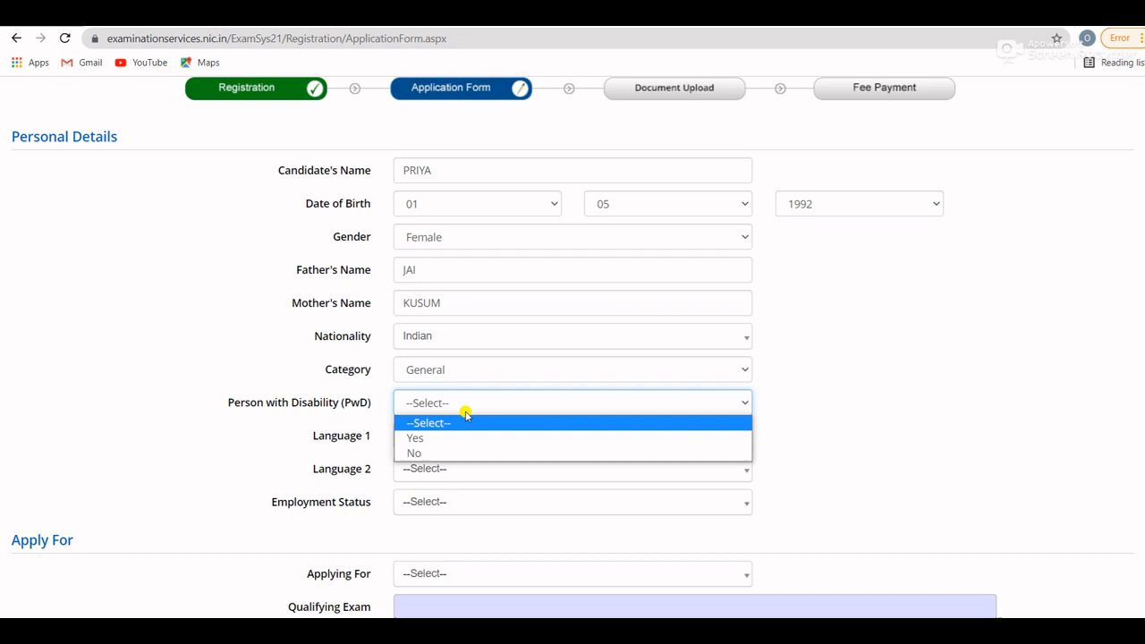
click(430, 454)
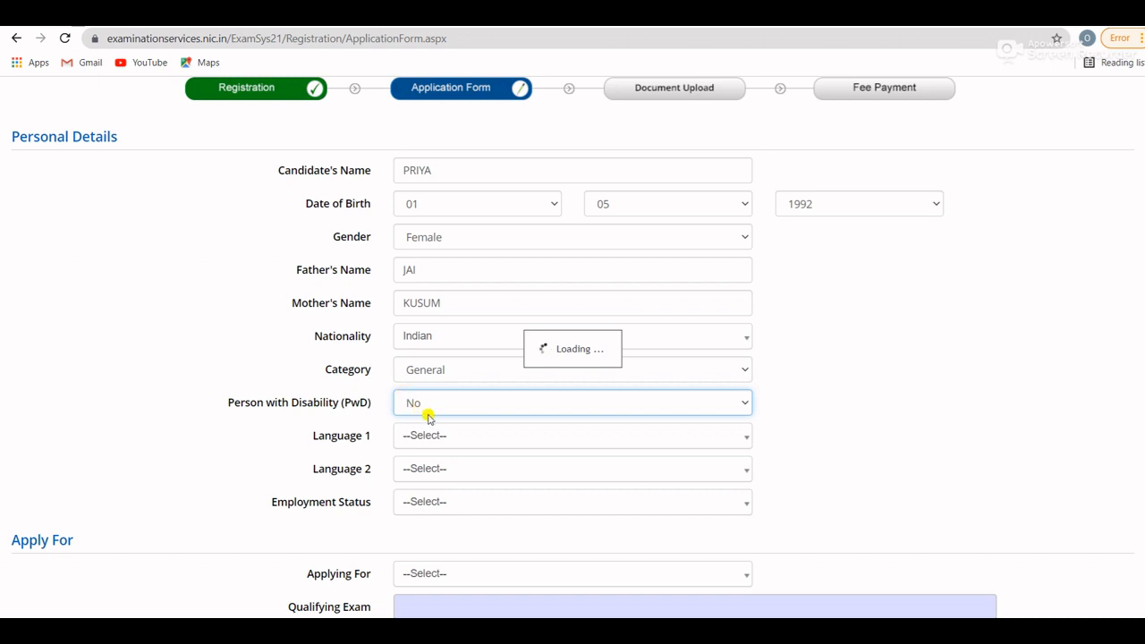
Choose English as Language 1 and Hindi as Language 2
click(493, 439)
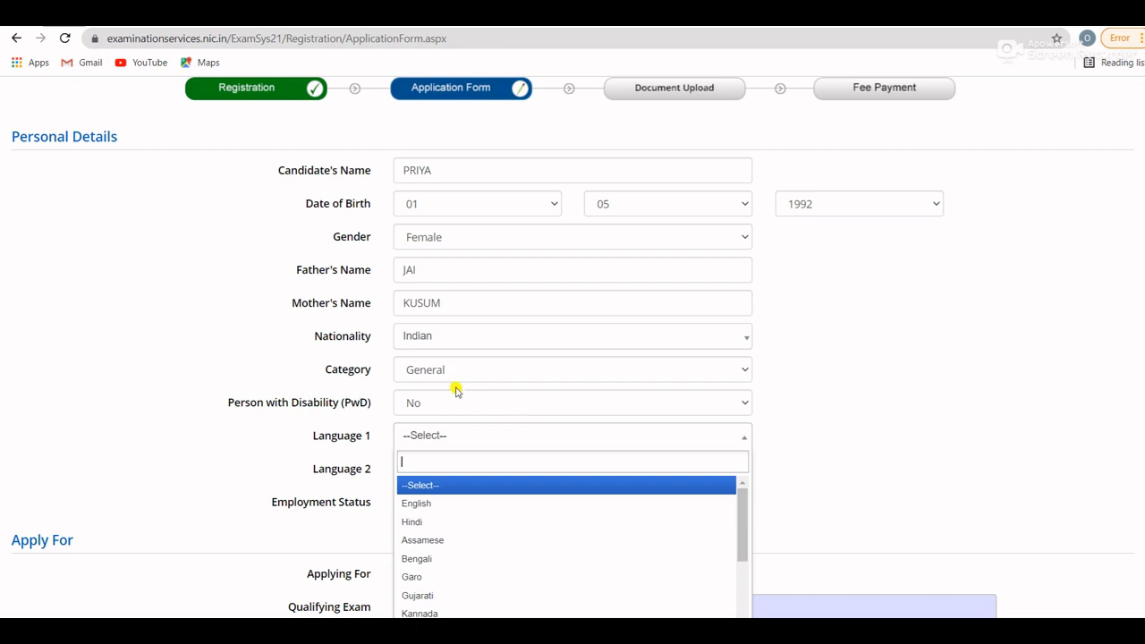
click(451, 502)
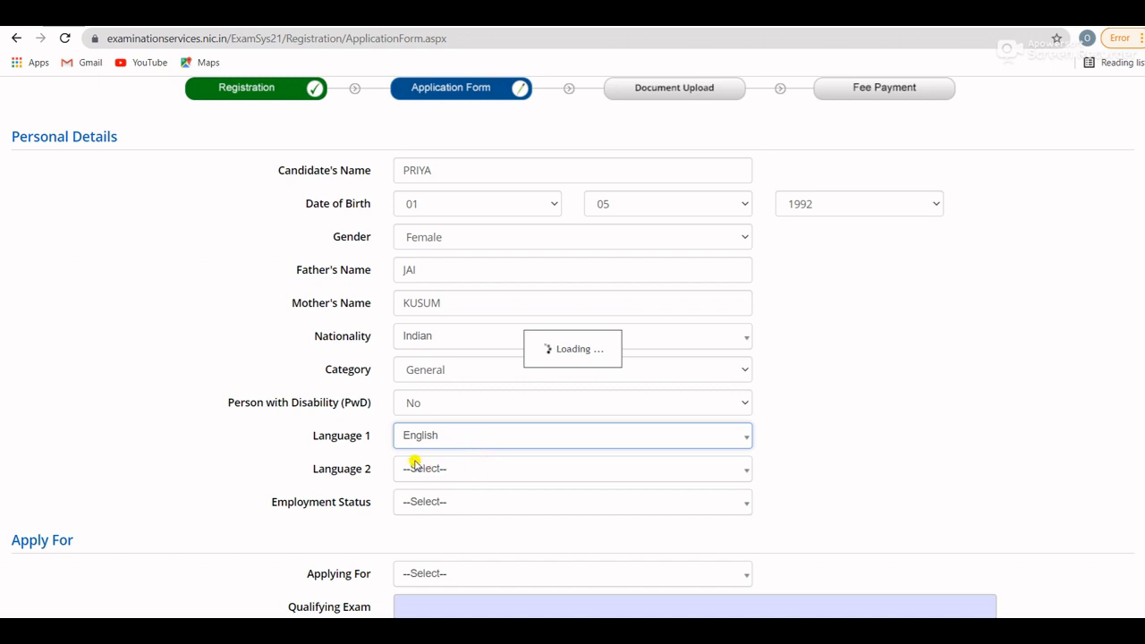
click(465, 467)
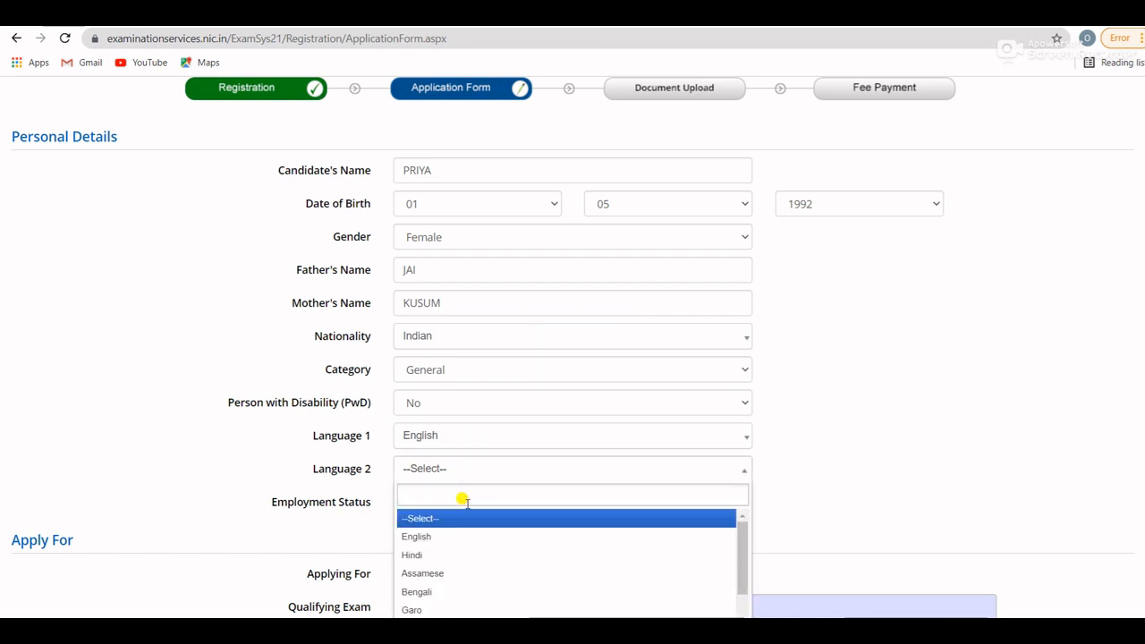
click(457, 556)
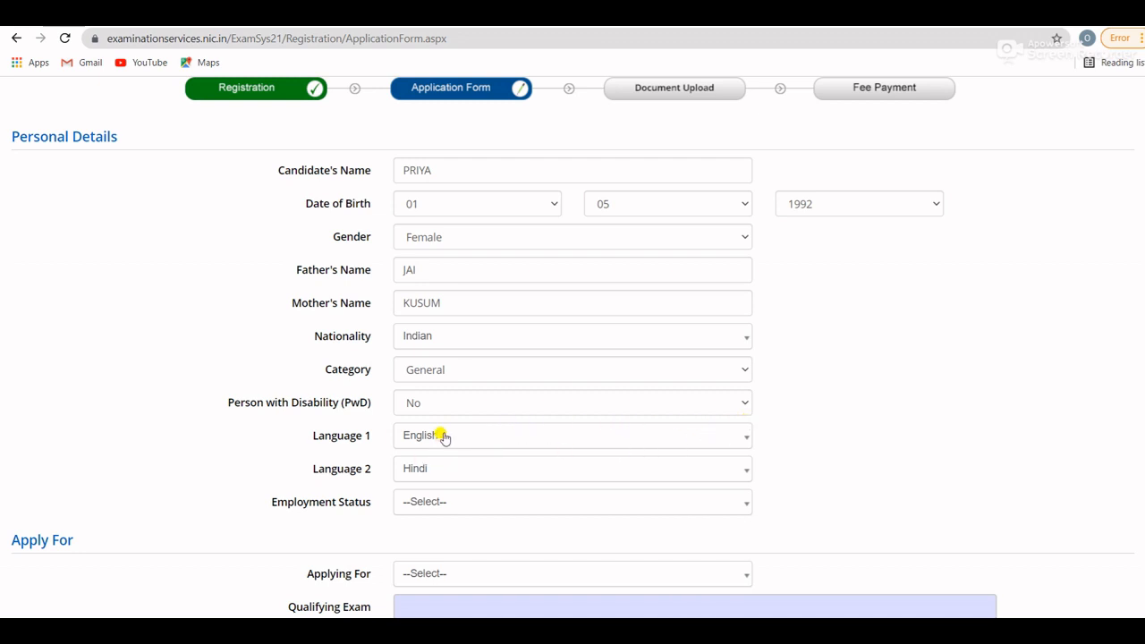
Look through the languages offered for Language 2 and choose Hindi
scroll(836, 353, down, 3)
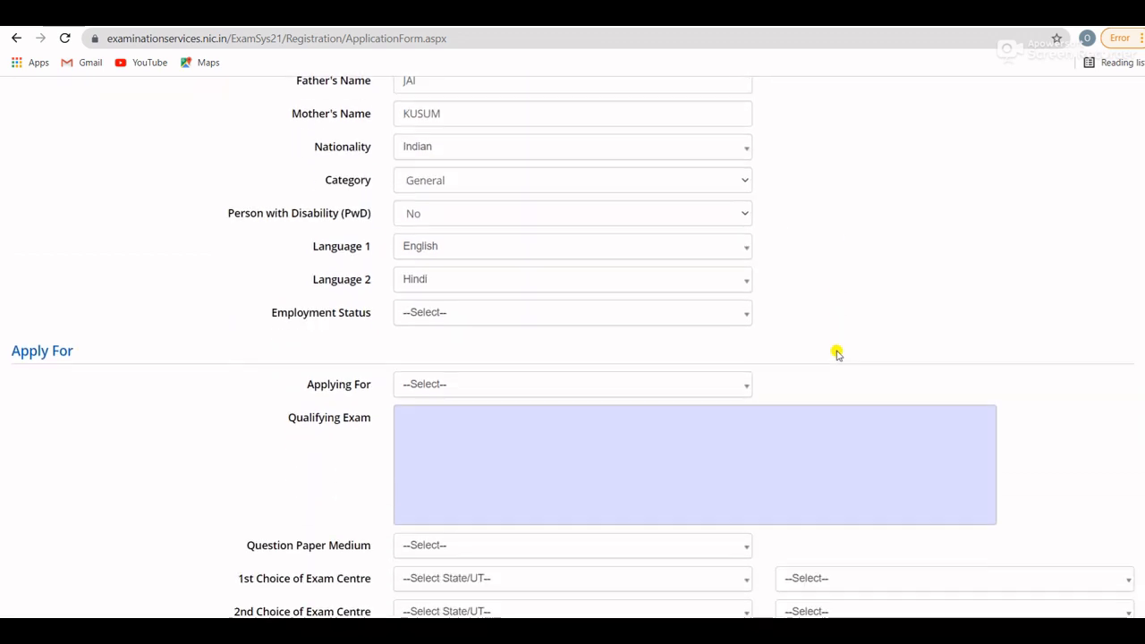
scroll(837, 354, down, 1)
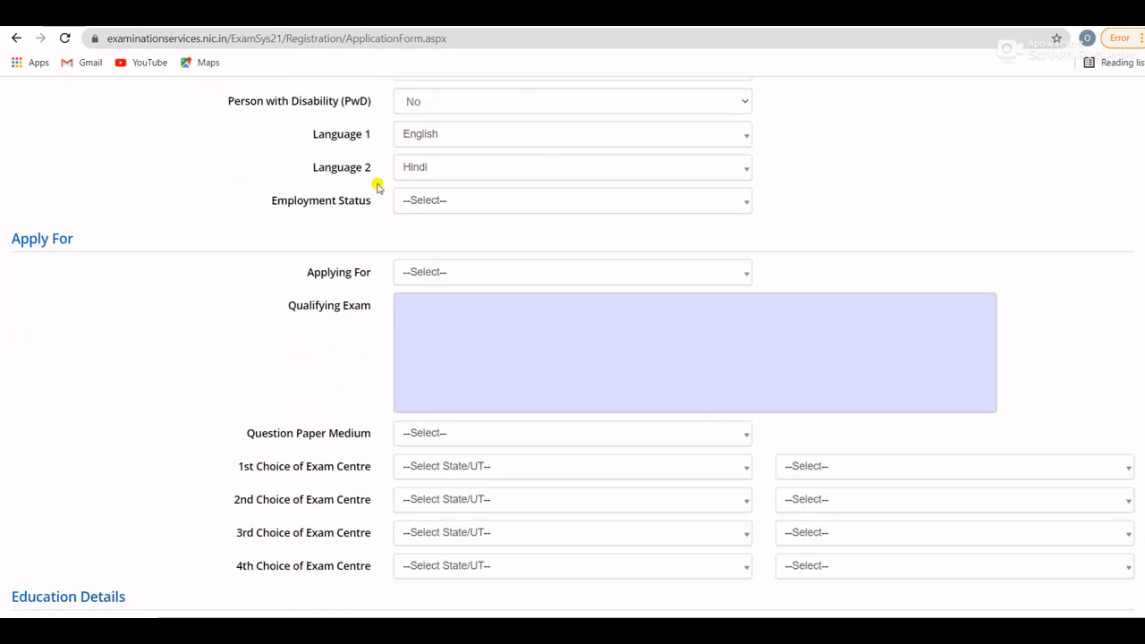
click(465, 169)
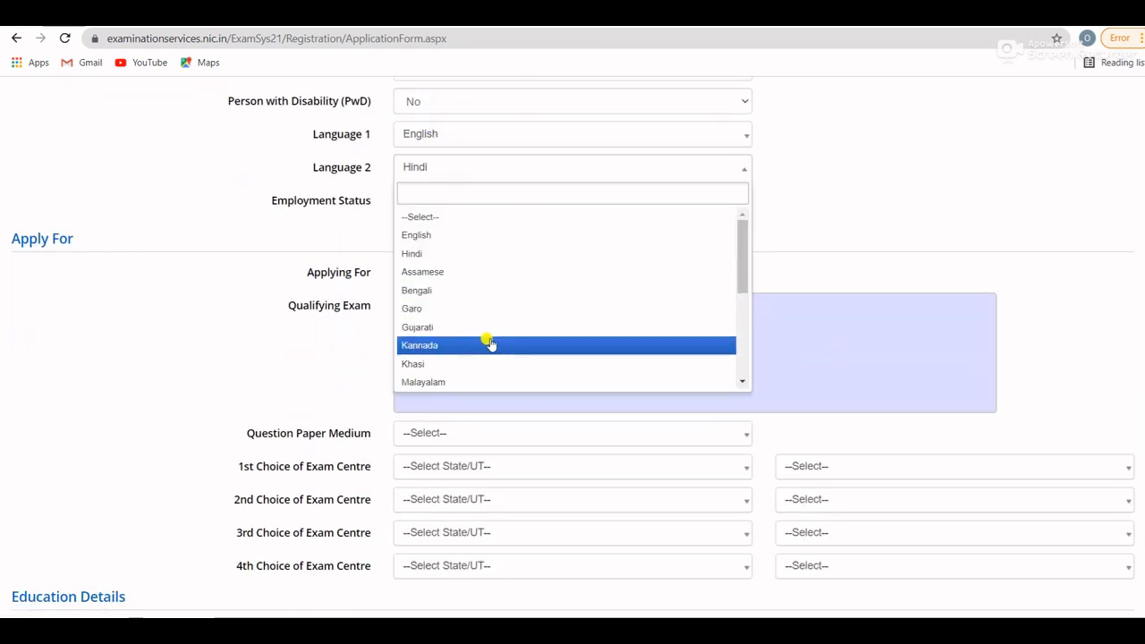
scroll(488, 340, down, 3)
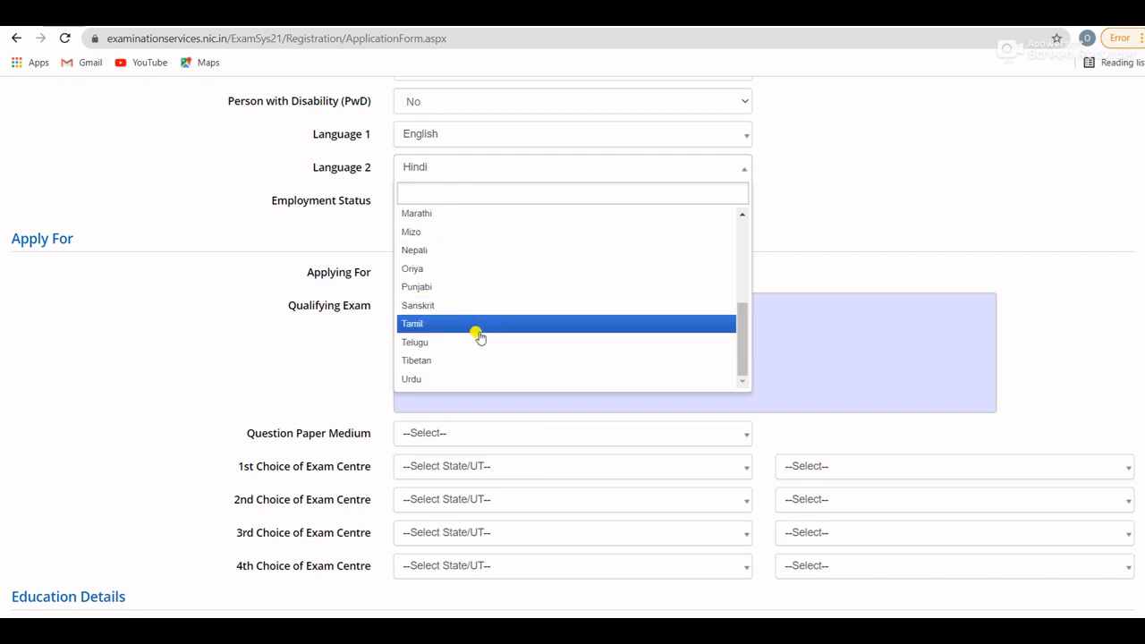
scroll(480, 327, up, 5)
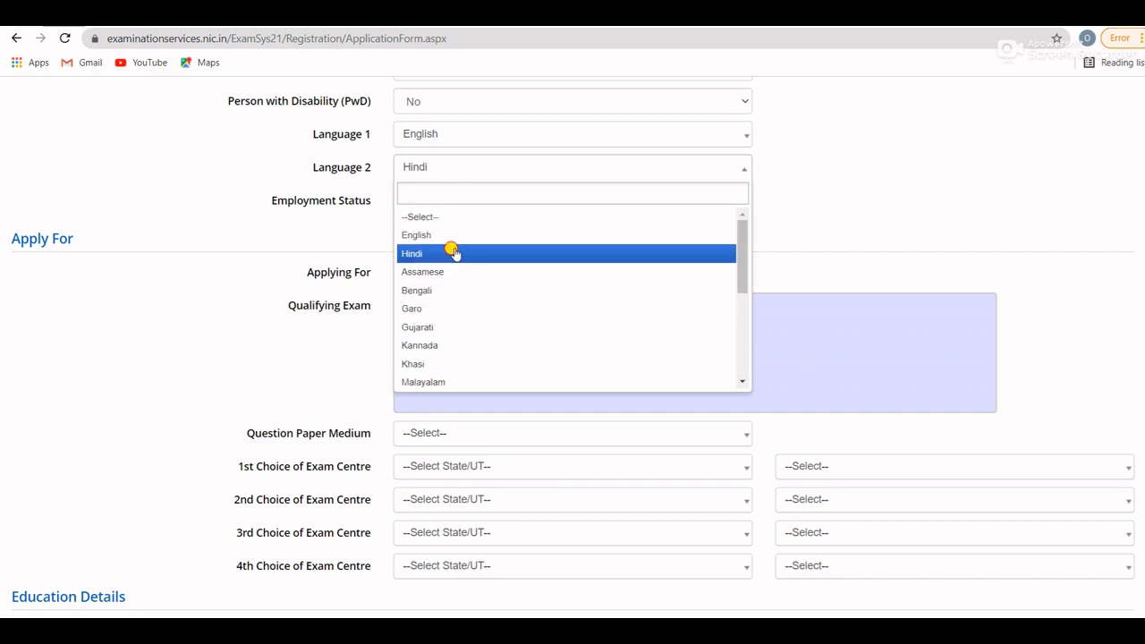
click(453, 253)
Set Employment Status to Not Employed and Applying For to Both (Paper-I and Paper-II)
click(478, 204)
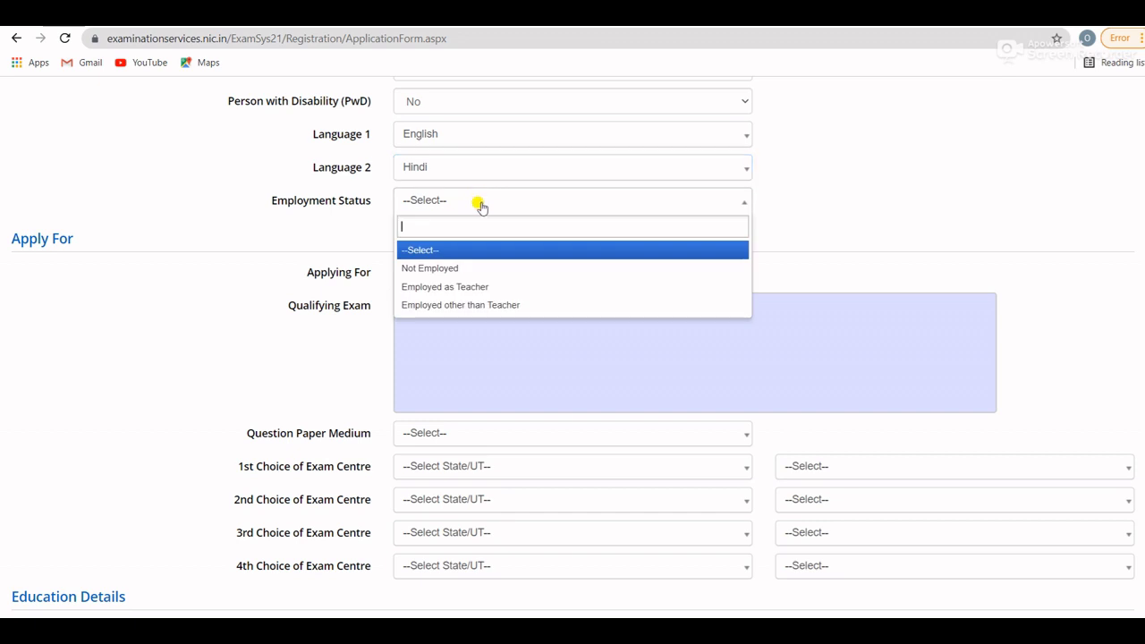
click(455, 268)
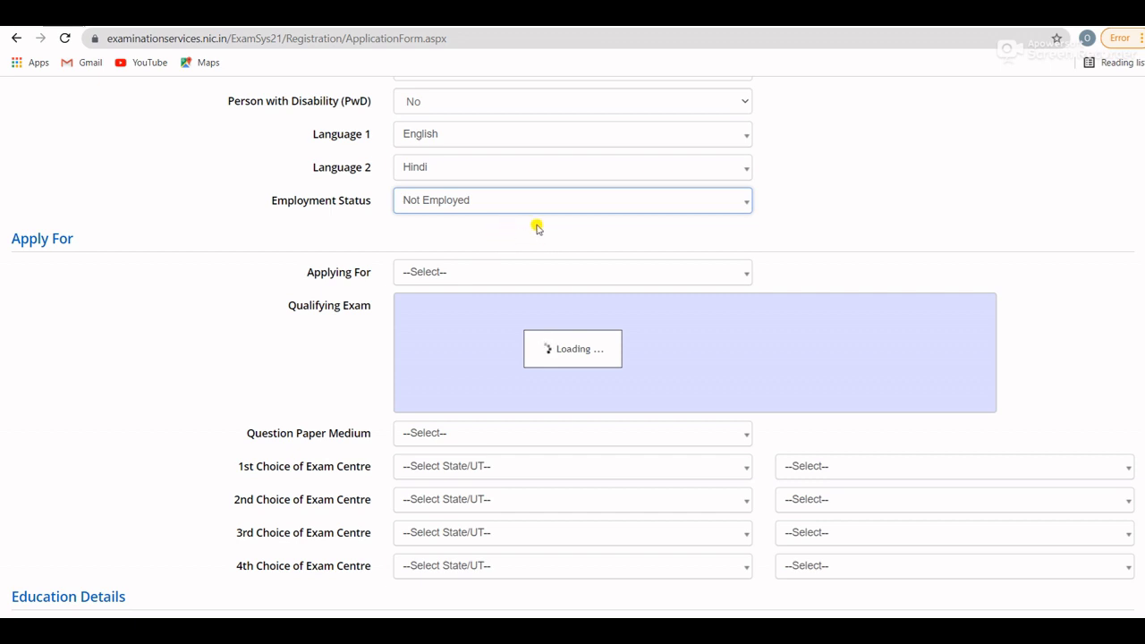
click(620, 272)
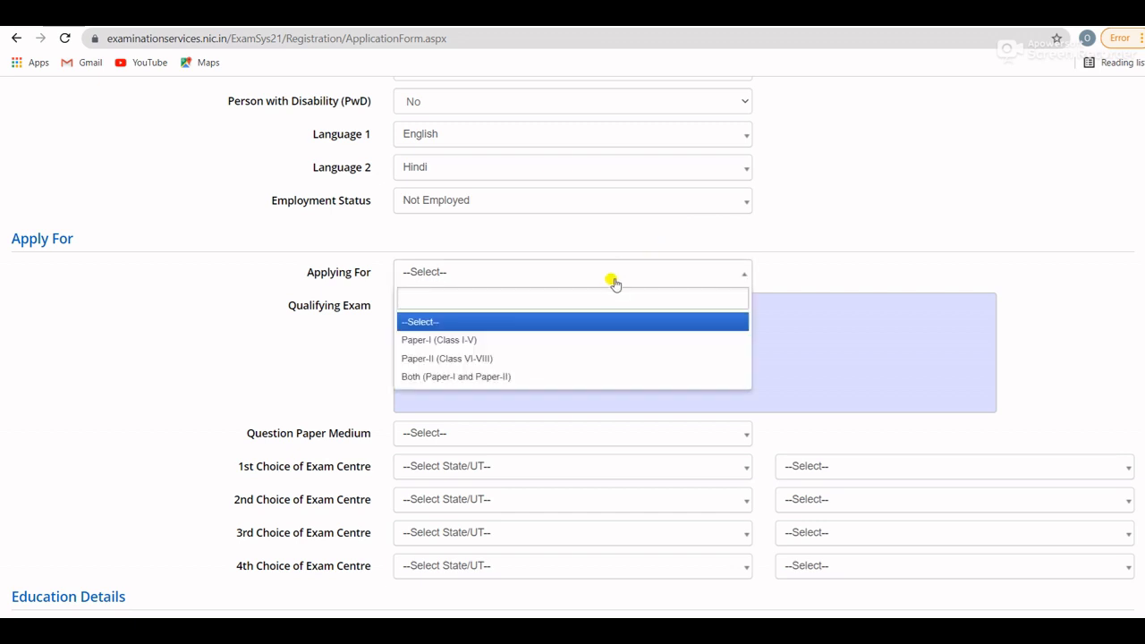
click(506, 379)
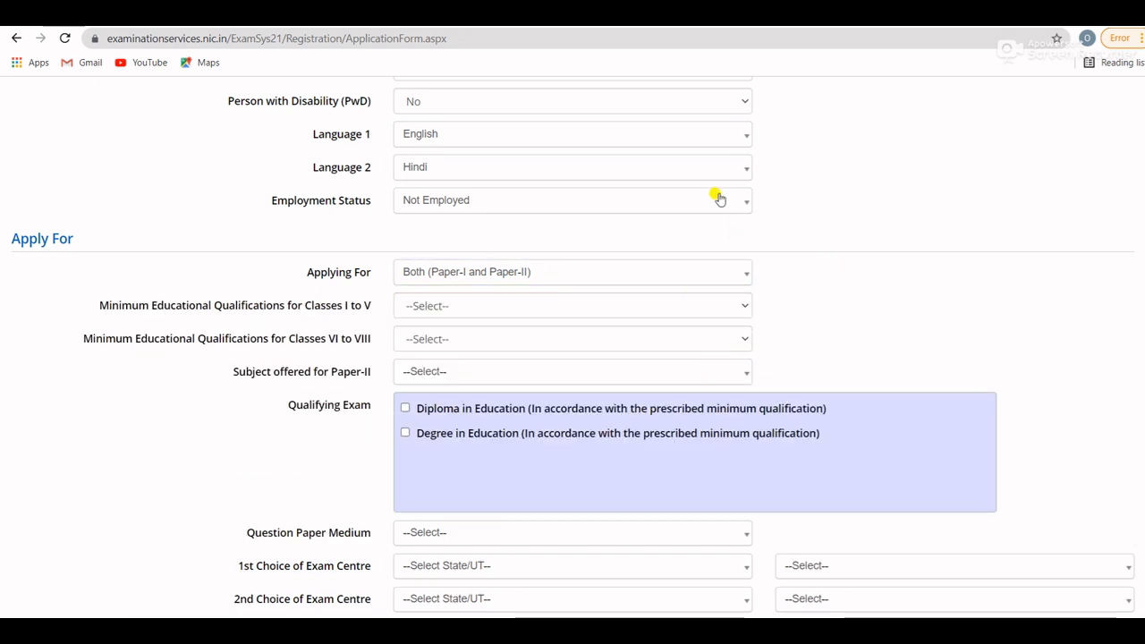
Review the qualification descriptions for Classes I to V and set that minimum educational qualification to 5
scroll(651, 235, down, 3)
scroll(635, 235, up, 1)
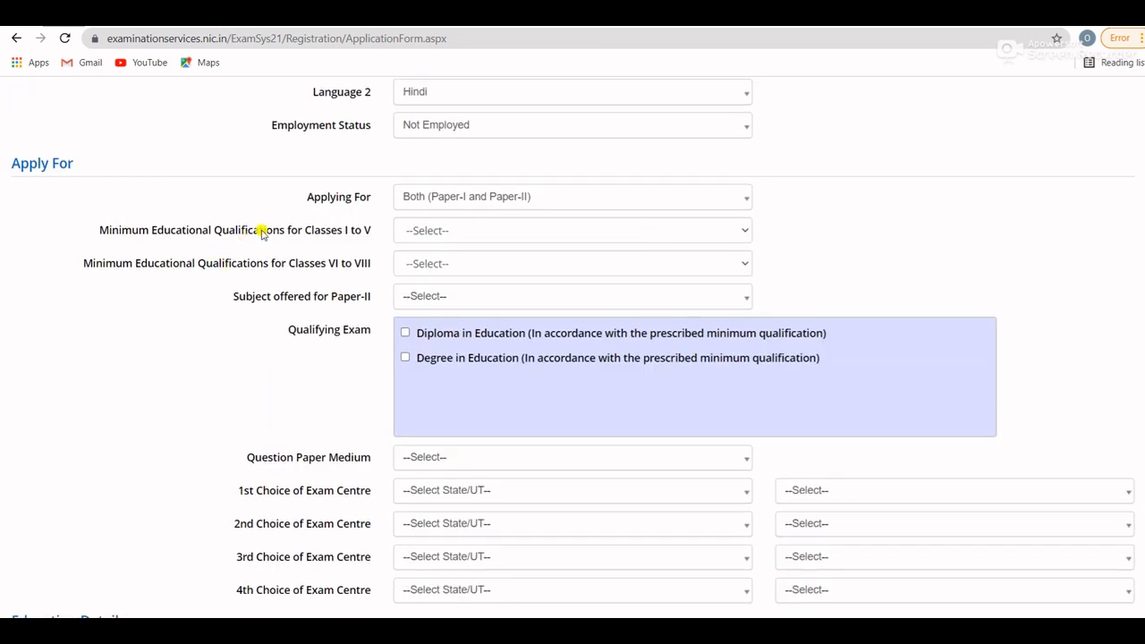
click(473, 235)
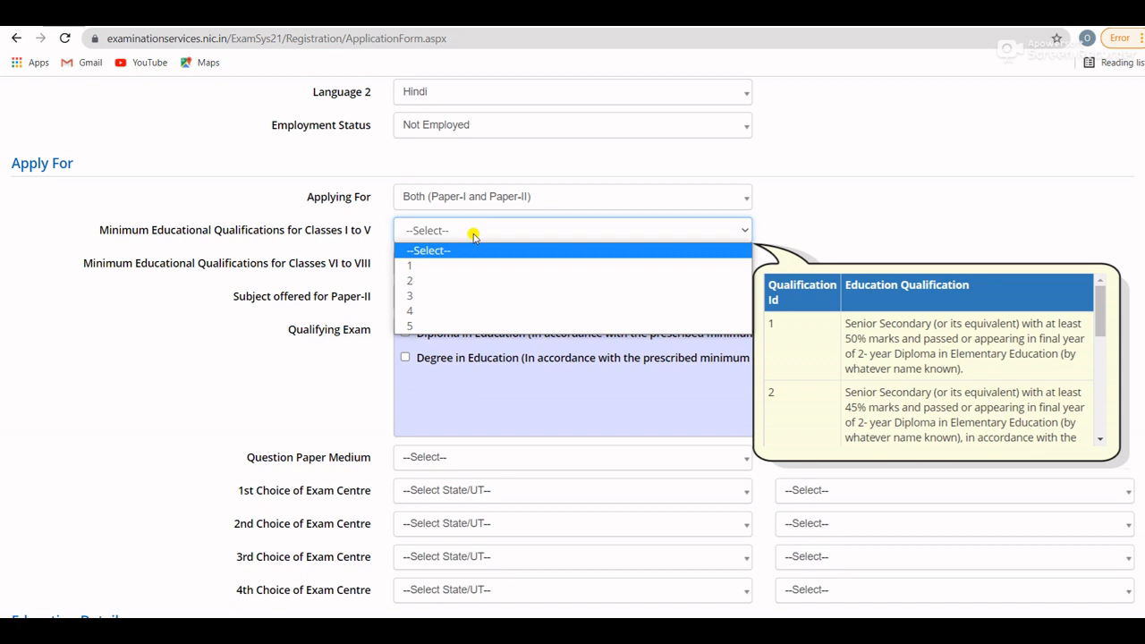
scroll(866, 376, down, 3)
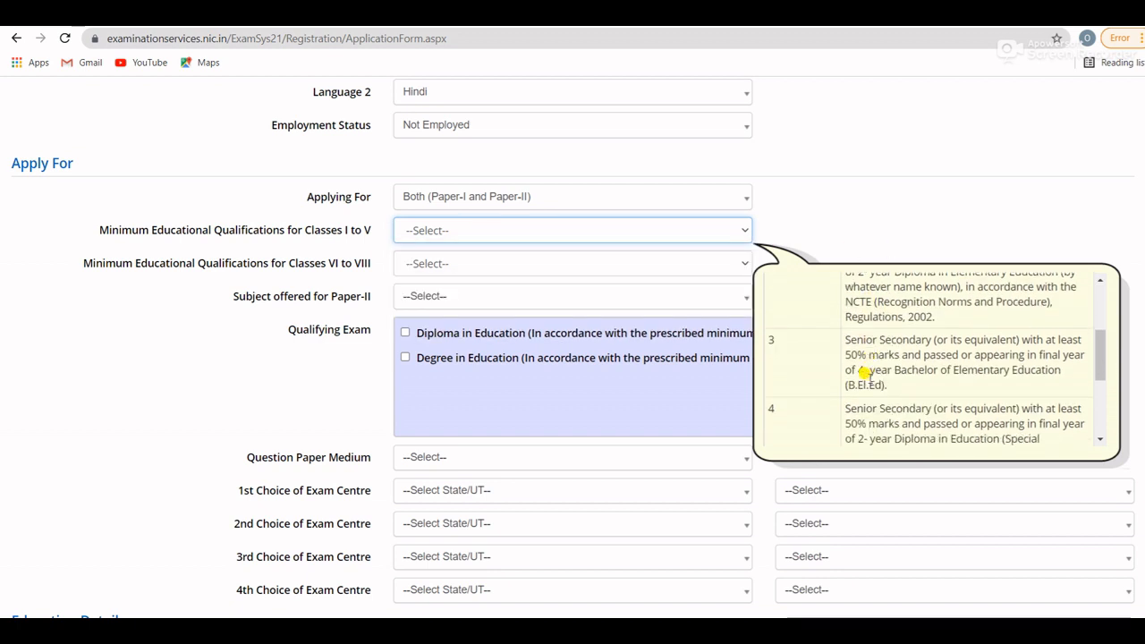
scroll(866, 374, down, 2)
scroll(869, 372, up, 5)
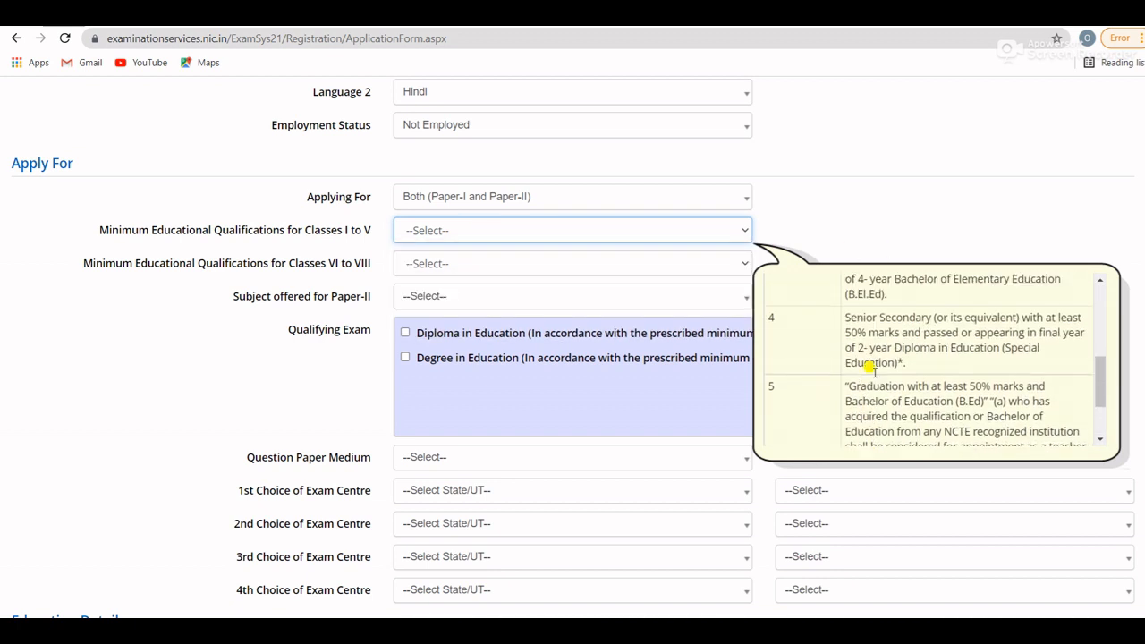
scroll(869, 368, down, 5)
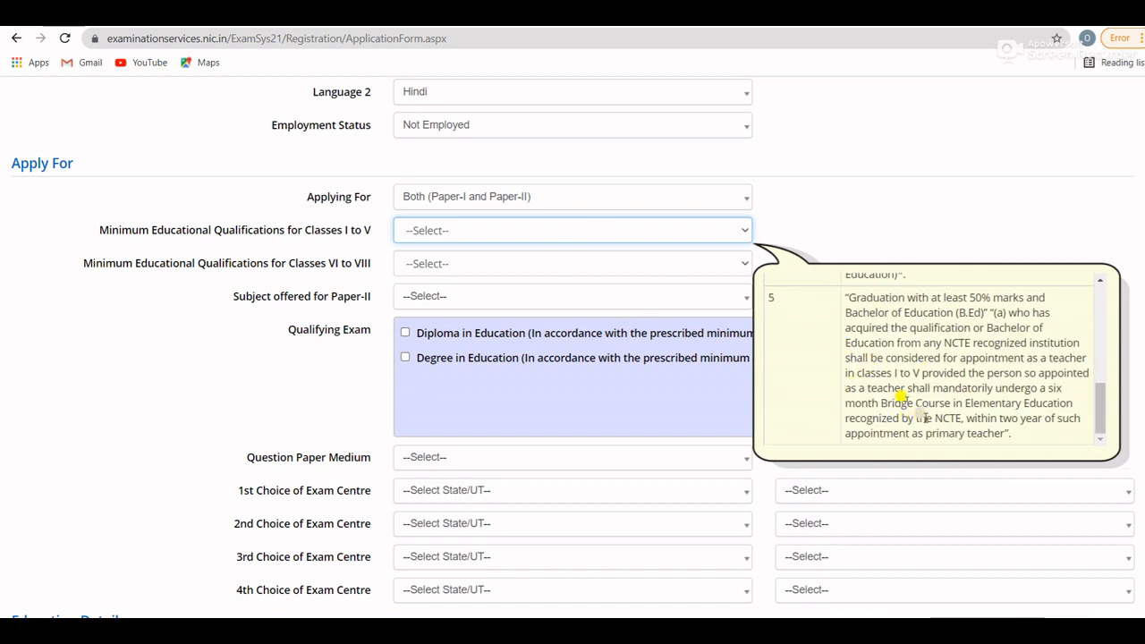
click(690, 230)
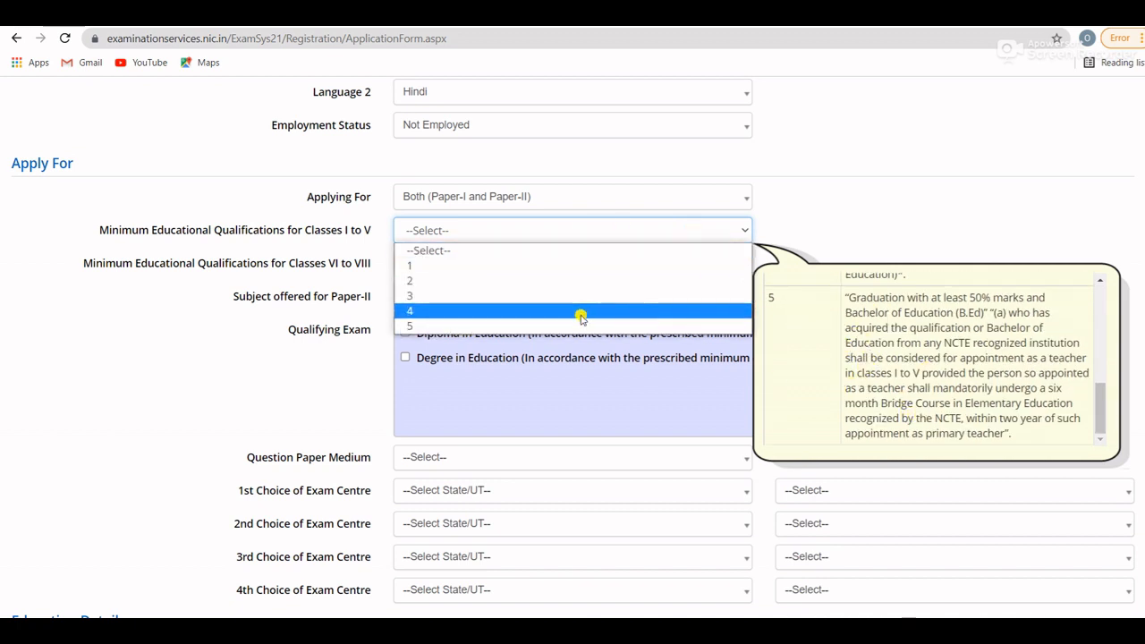
click(583, 322)
Set the Minimum Educational Qualifications for Classes VI to VIII to 7 and read through its qualification descriptions
click(572, 264)
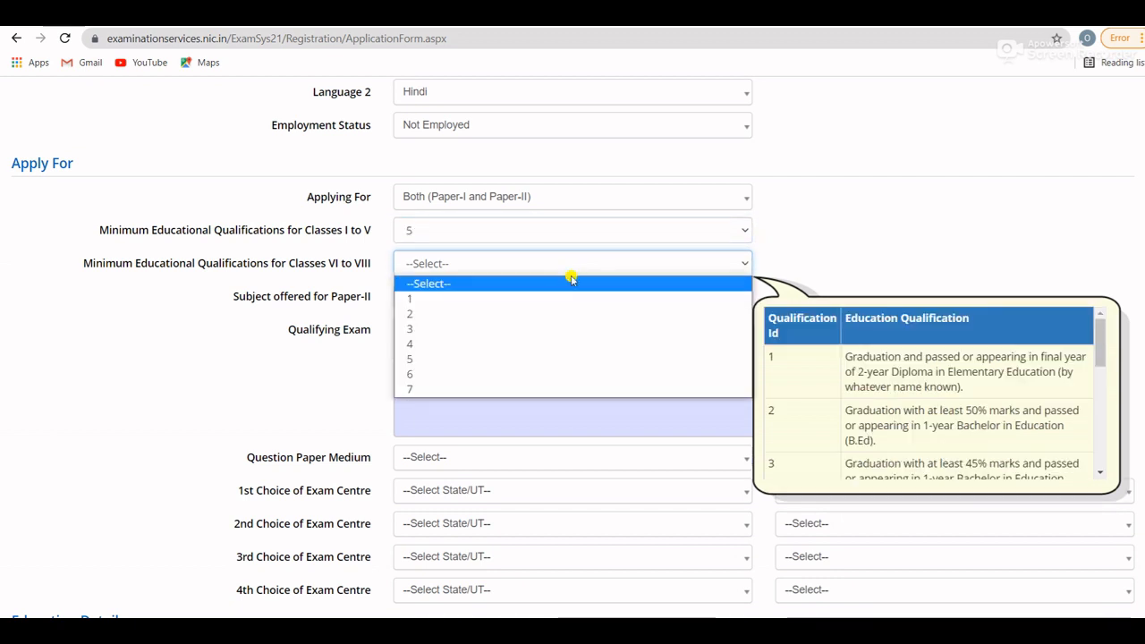
click(551, 391)
scroll(927, 358, down, 5)
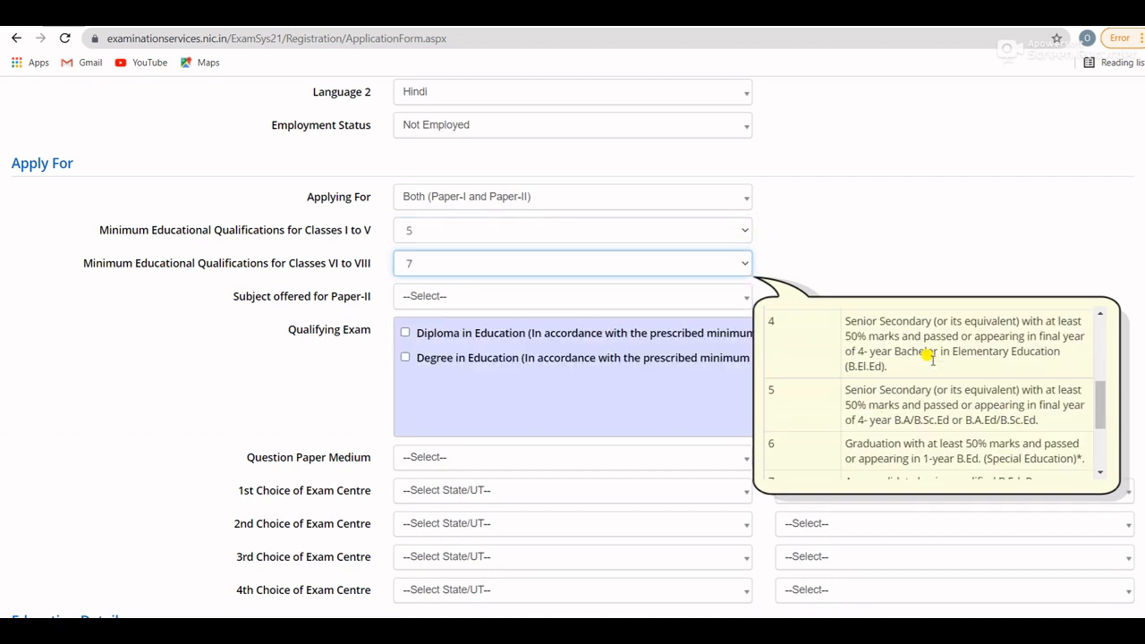
click(981, 245)
Choose Social Science as the subject offered for Paper-II
click(472, 299)
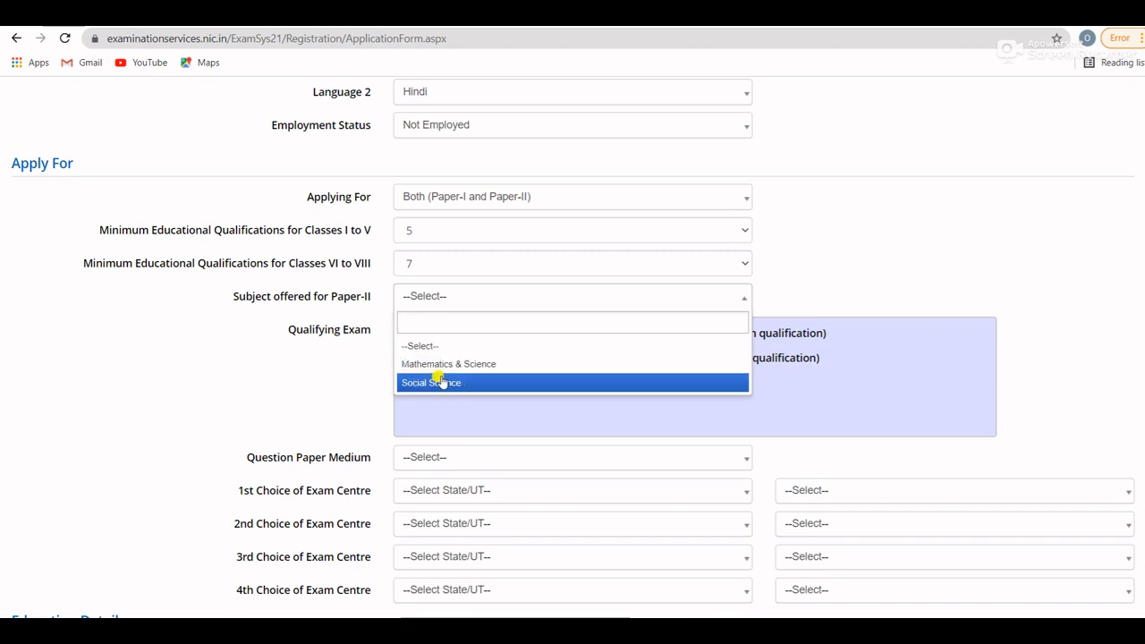
click(521, 383)
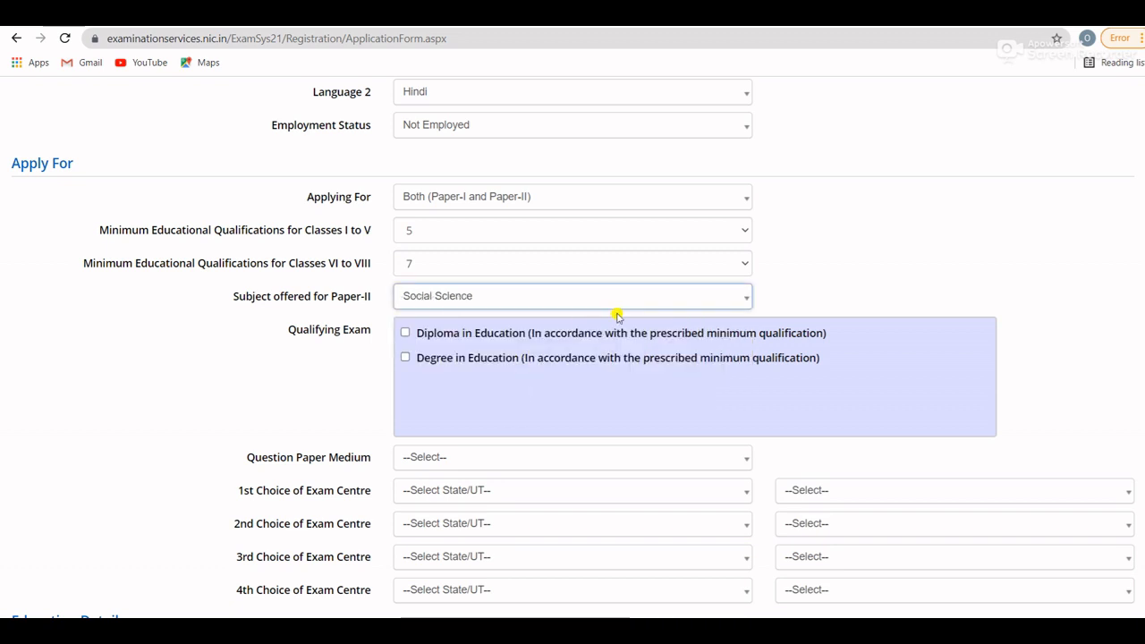
click(660, 295)
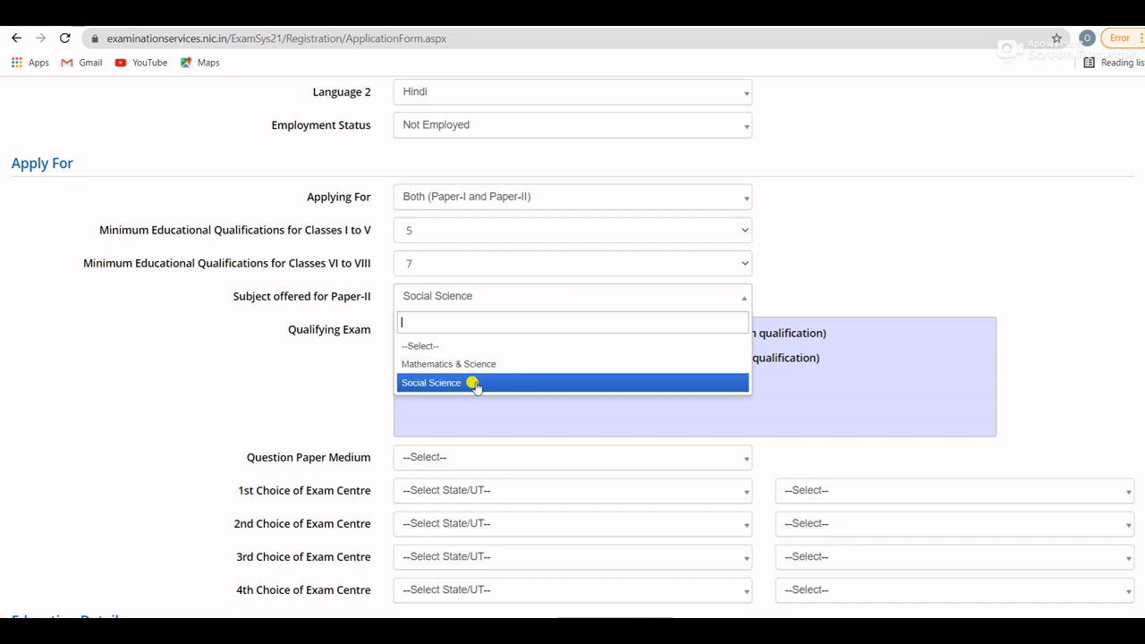
click(474, 383)
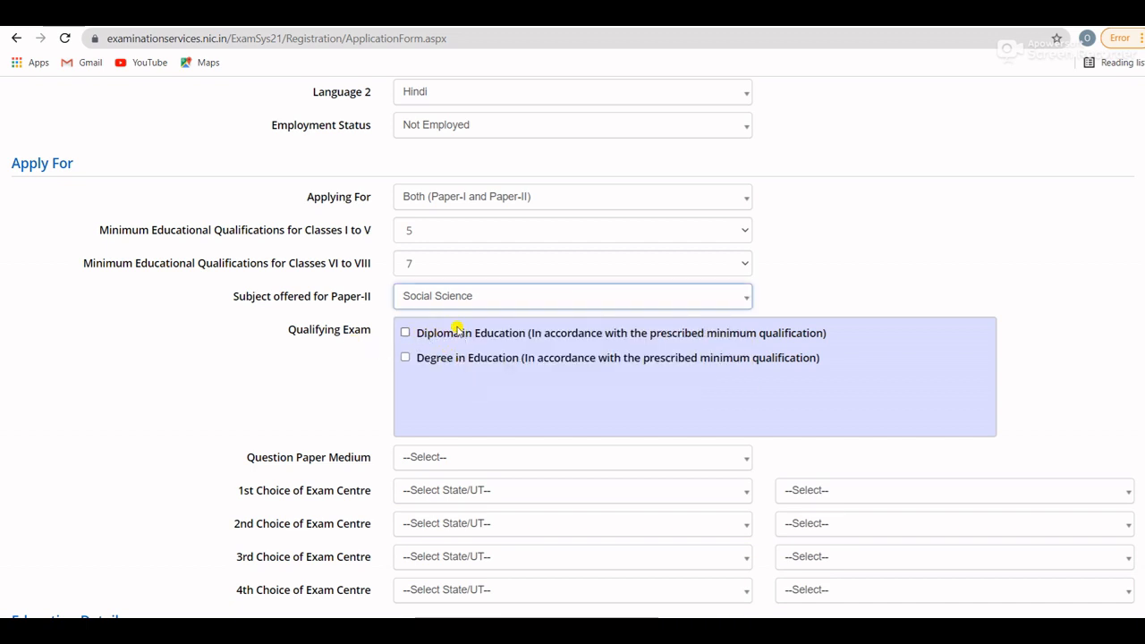
Mark Degree in Education as the Qualifying Exam and set the Question Paper Medium to English
click(406, 358)
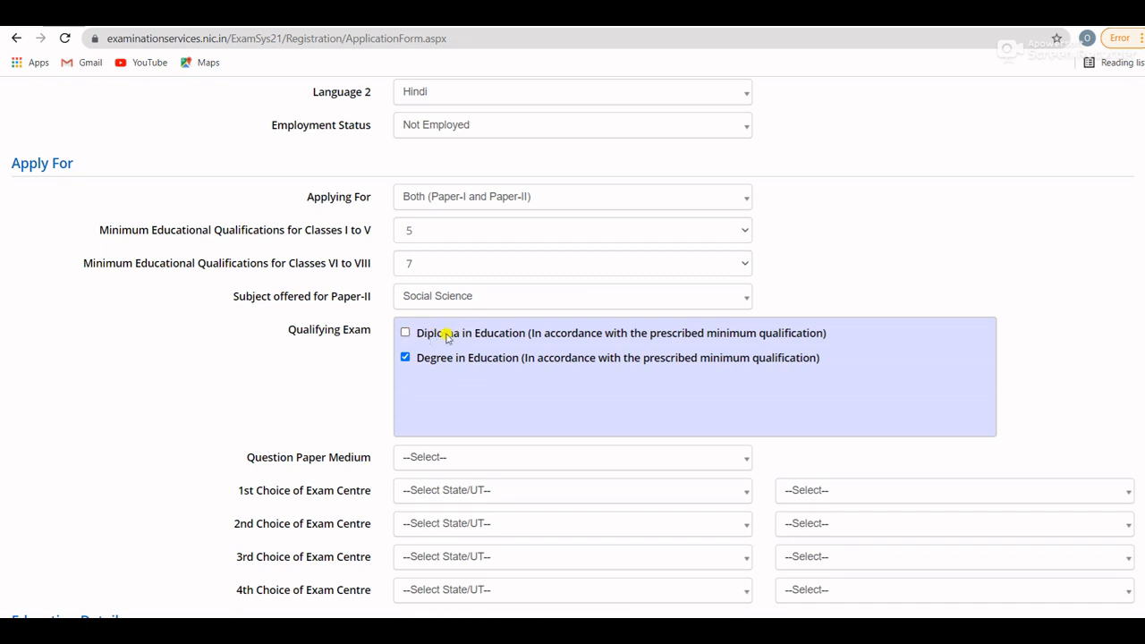
scroll(511, 331, down, 2)
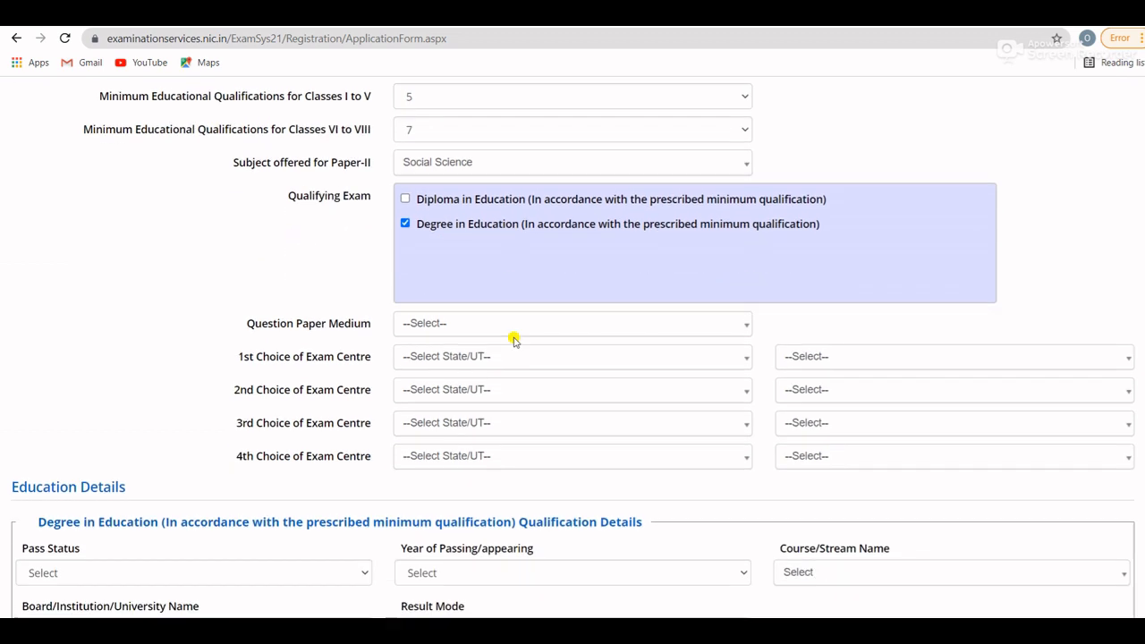
scroll(520, 342, down, 1)
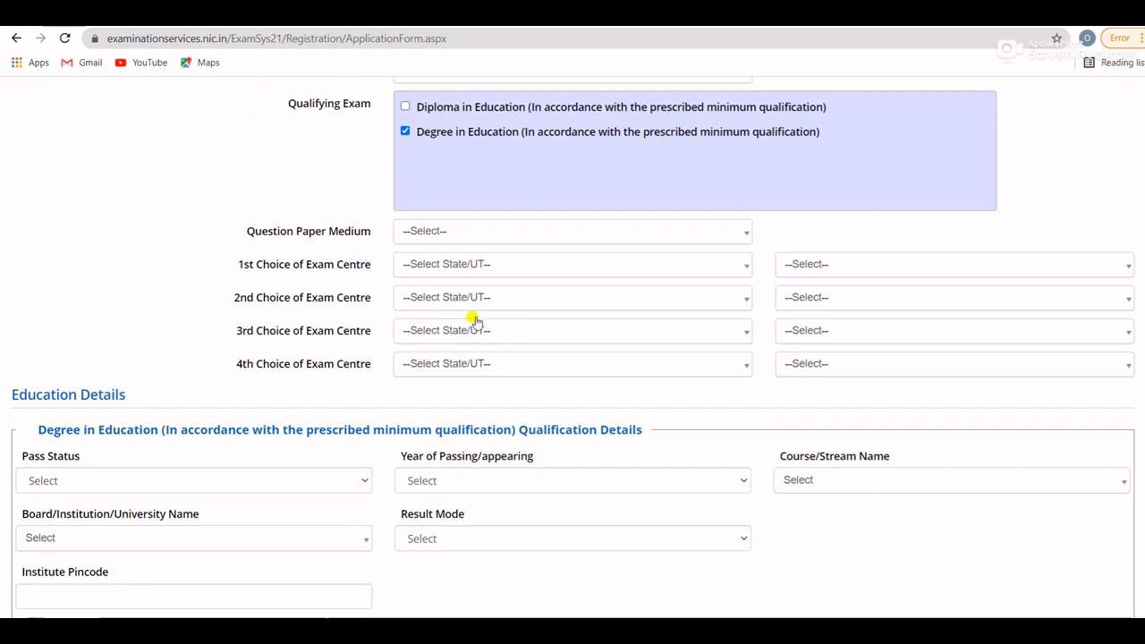
click(512, 240)
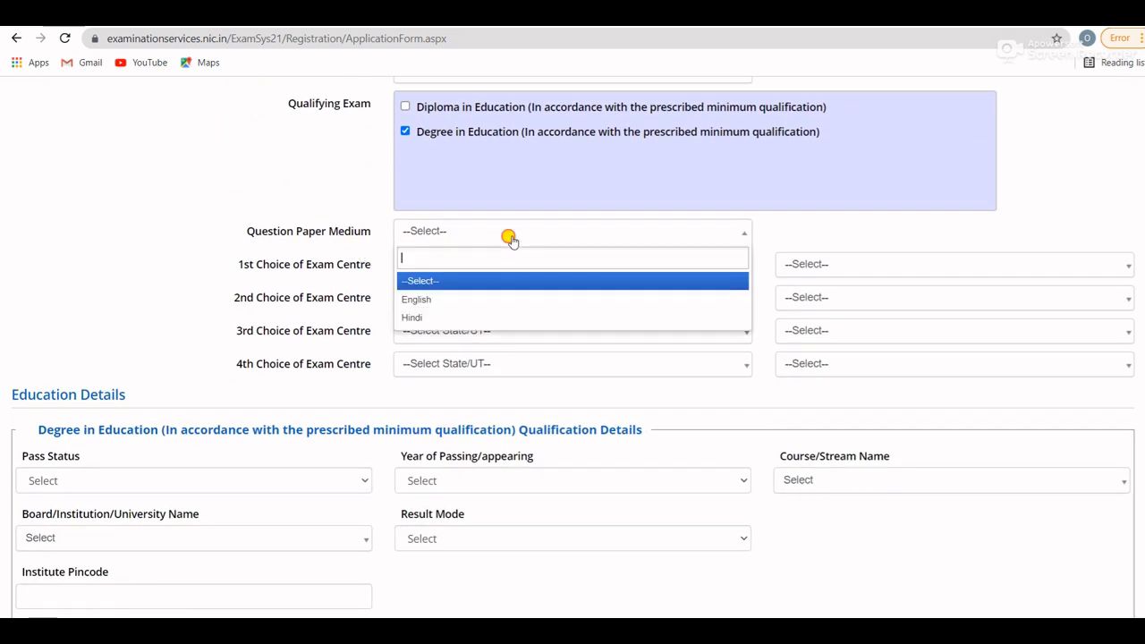
click(447, 300)
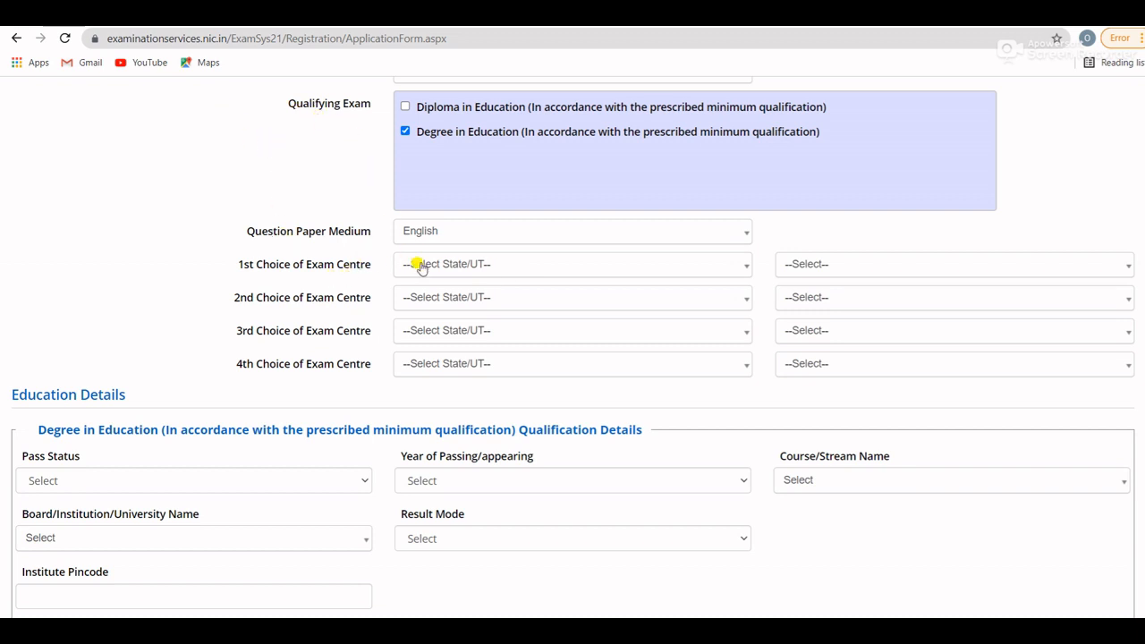
Set the 1st Choice of Exam Centre to state DELHI (NCT) and city NEW DELHI
click(543, 268)
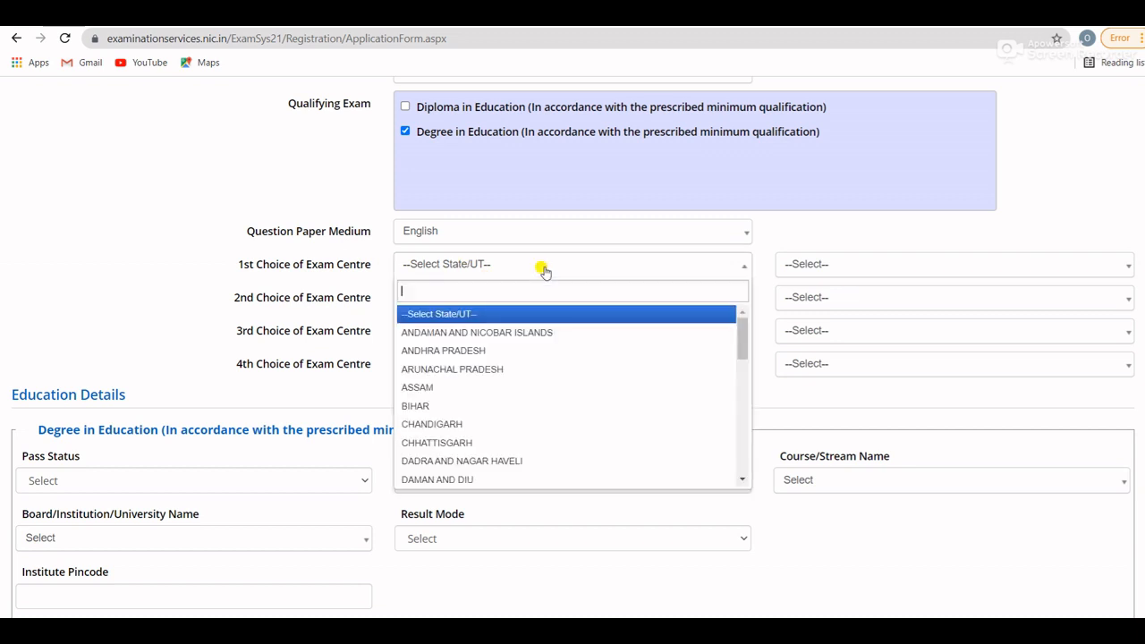
text(n)
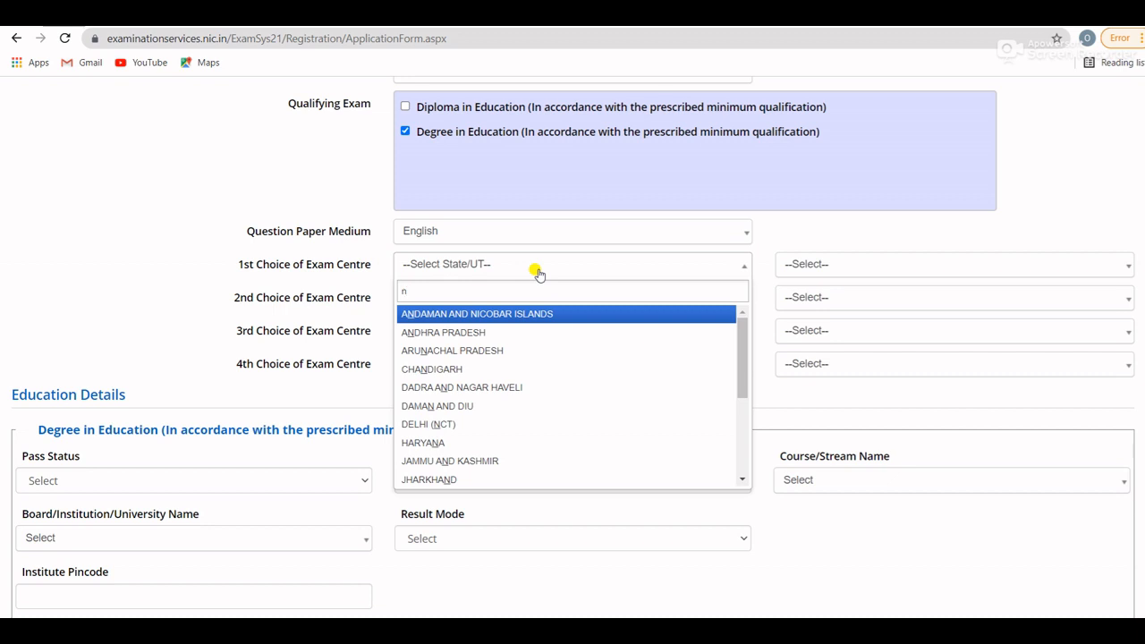
text(ew)
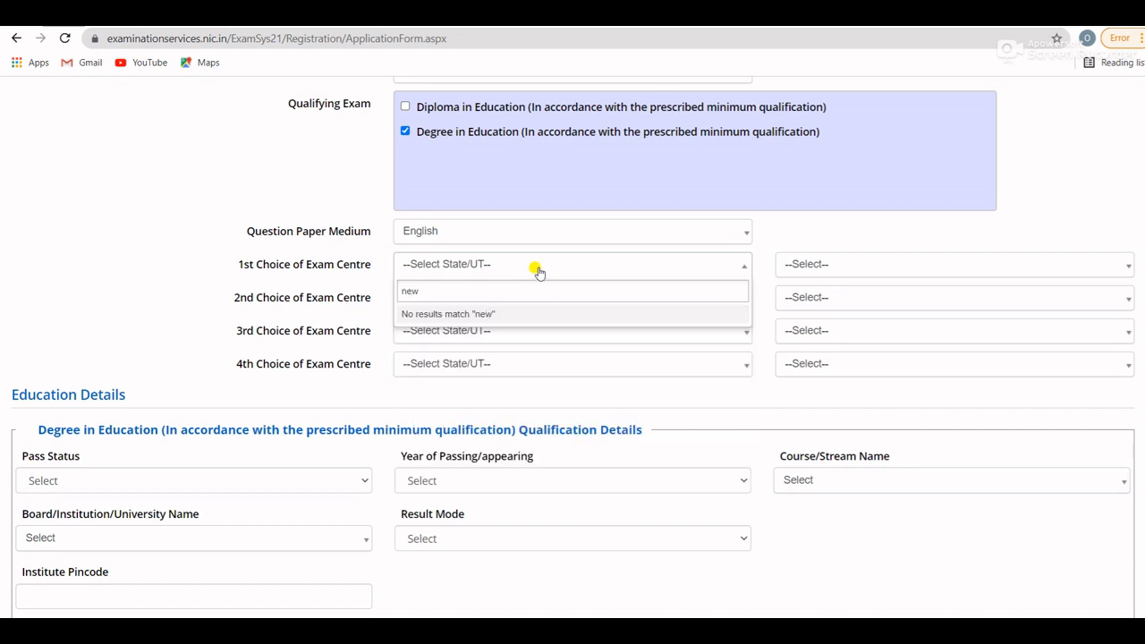
key(BackSpace)
key(BackSpace)
key(BackSpace)
text(d)
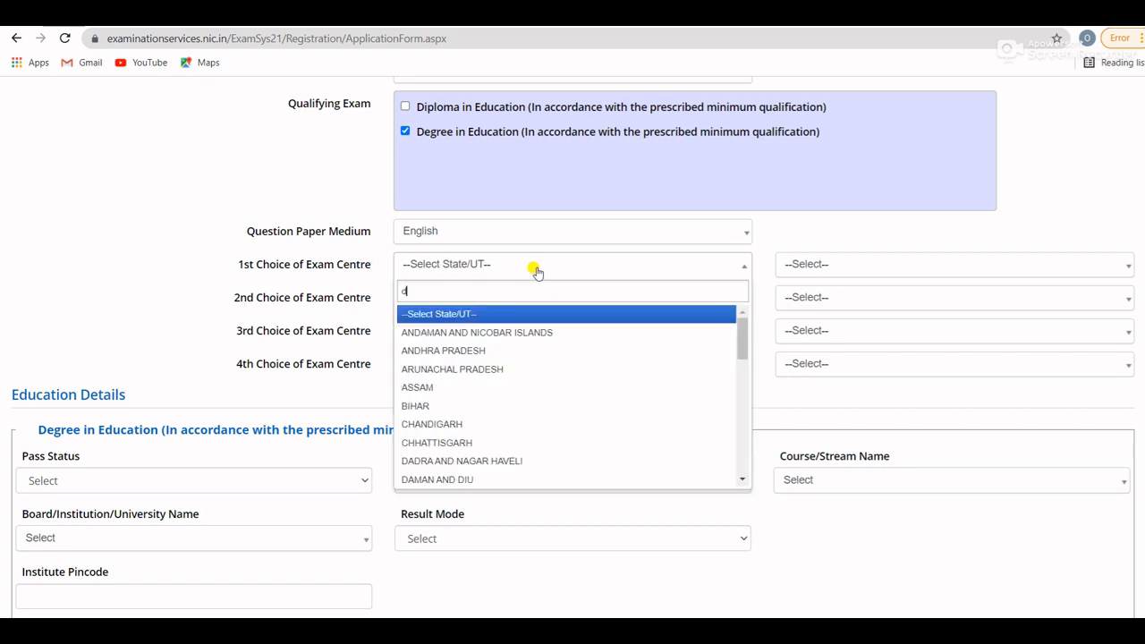
text(elhi)
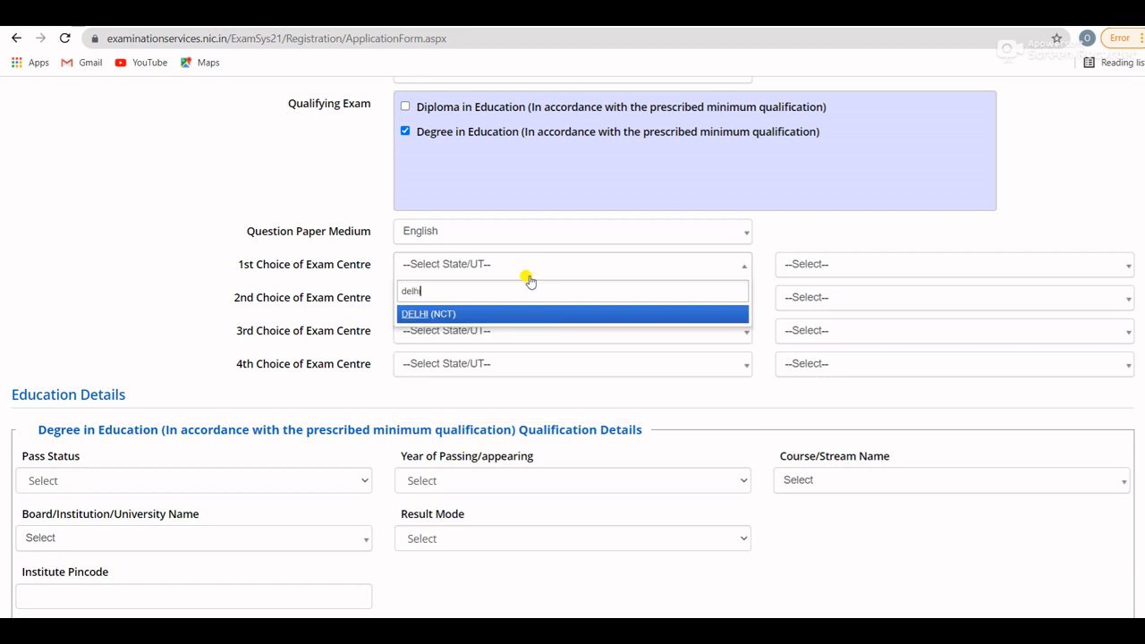
click(503, 316)
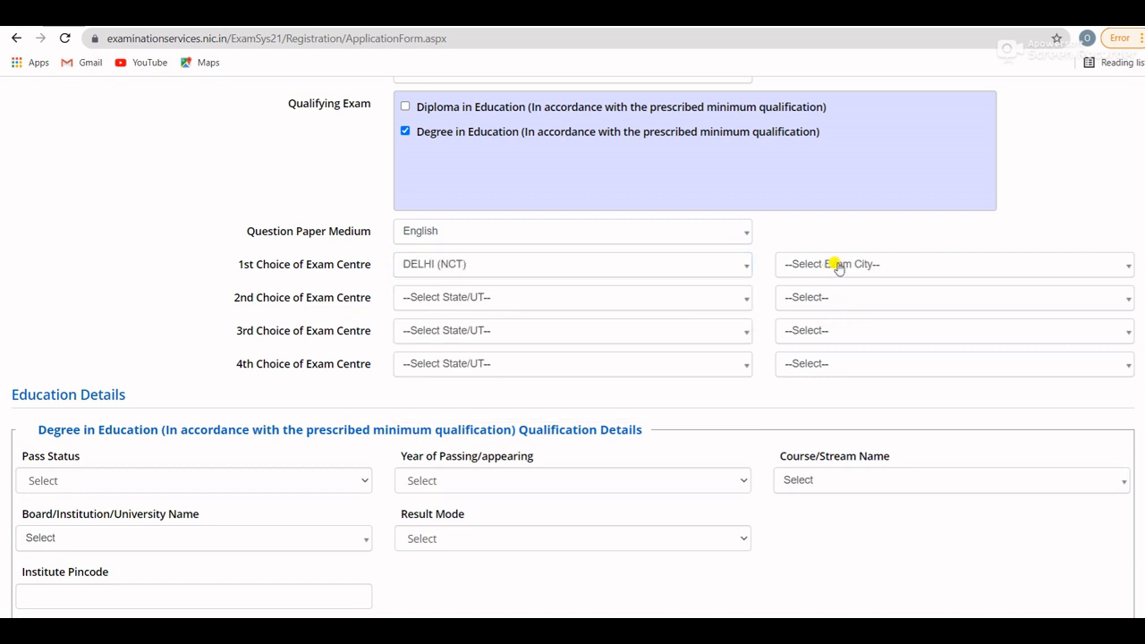
click(838, 267)
click(818, 334)
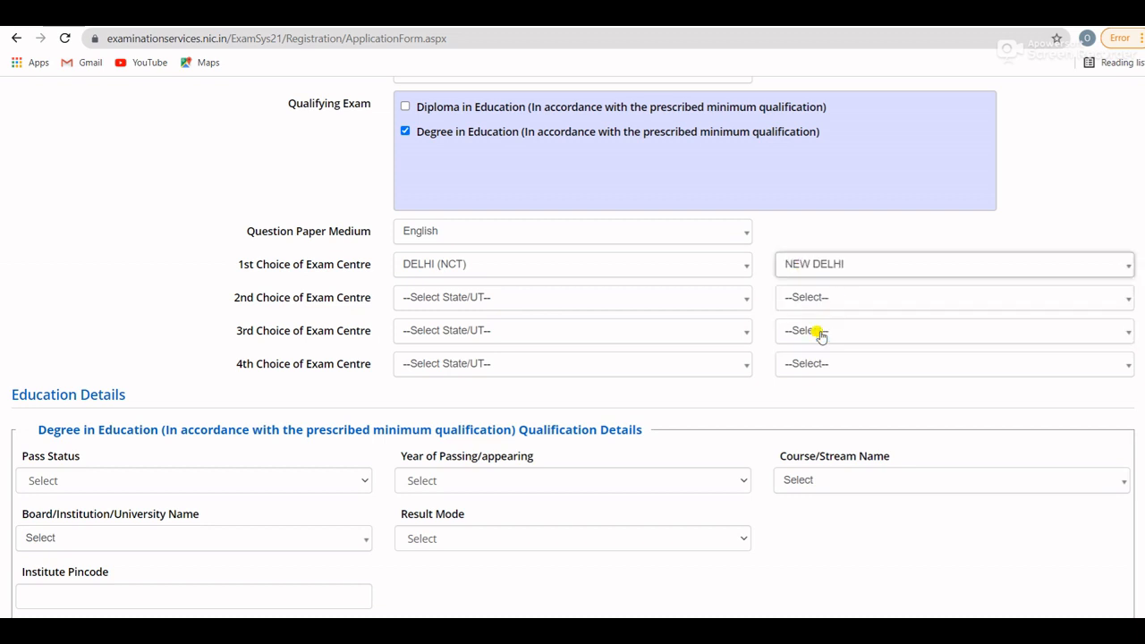
Set the 2nd Choice of Exam Centre to state HARYANA and city GURUGRAM
click(610, 303)
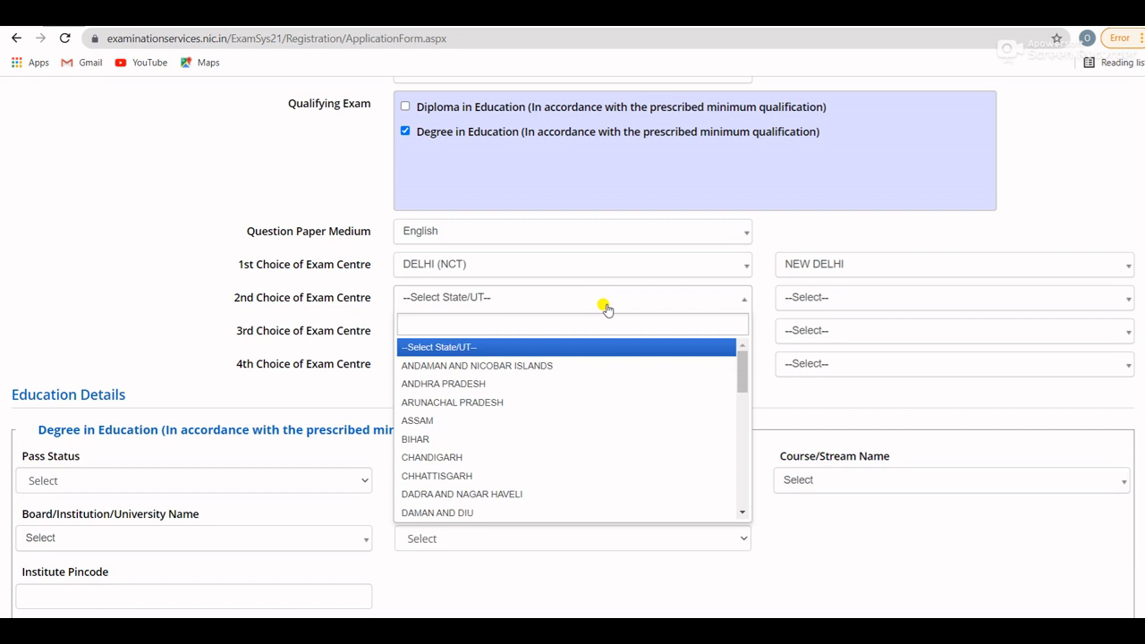
text(harya)
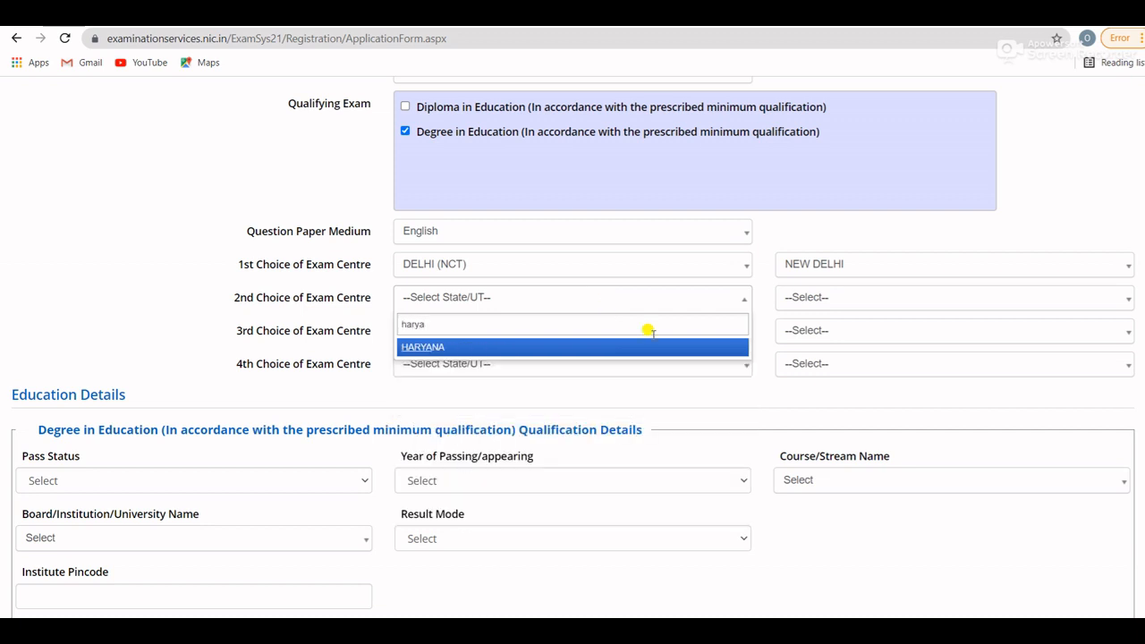
click(441, 345)
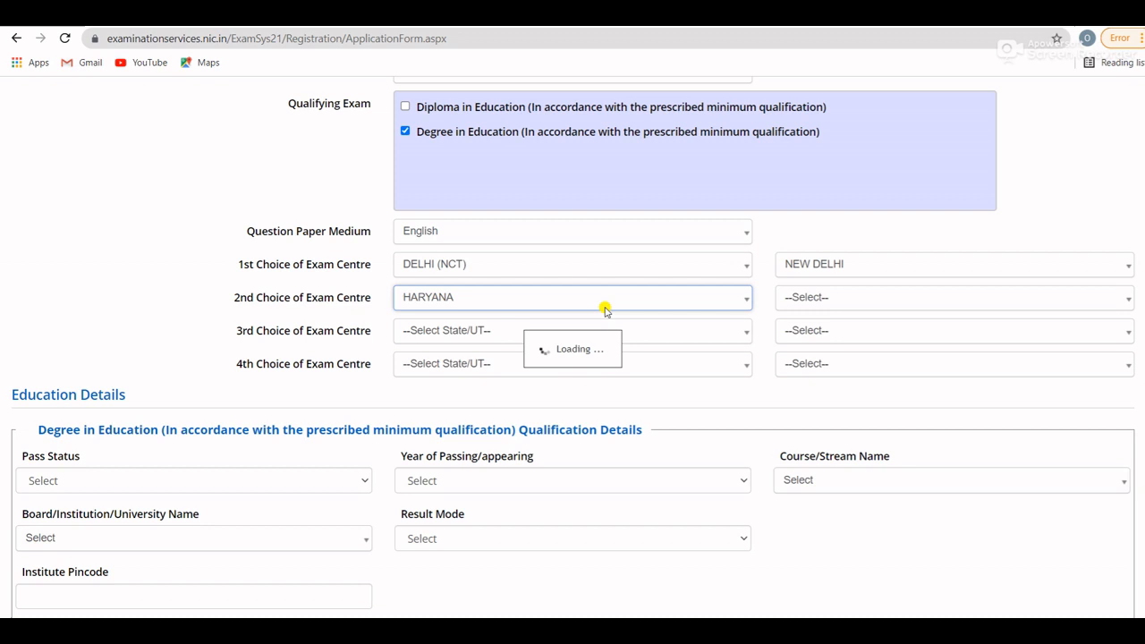
click(875, 303)
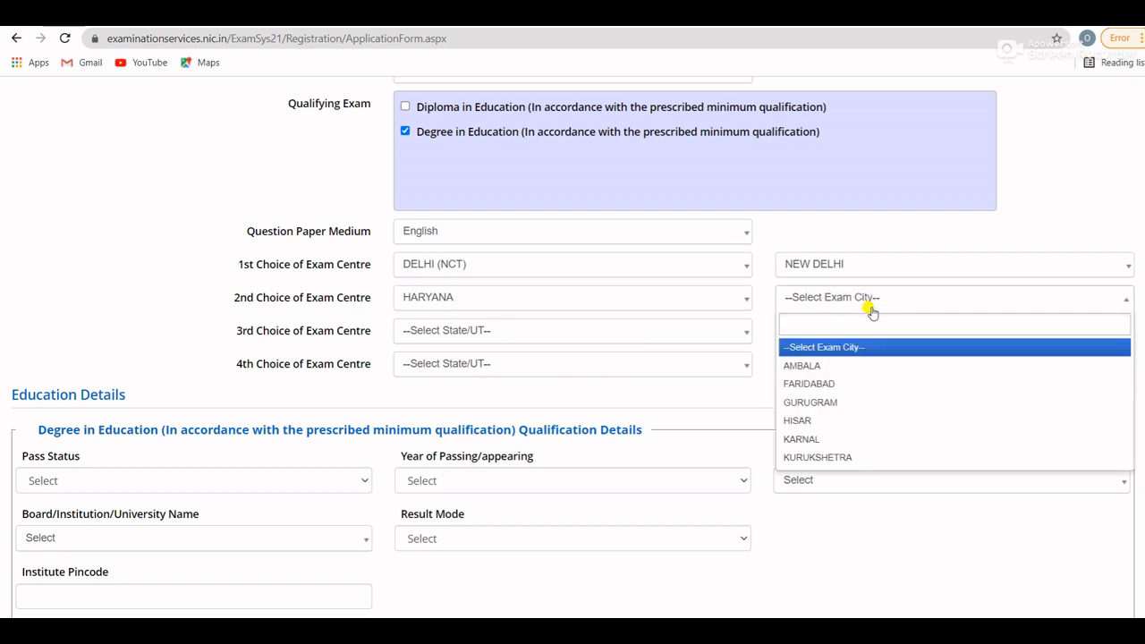
text(guru)
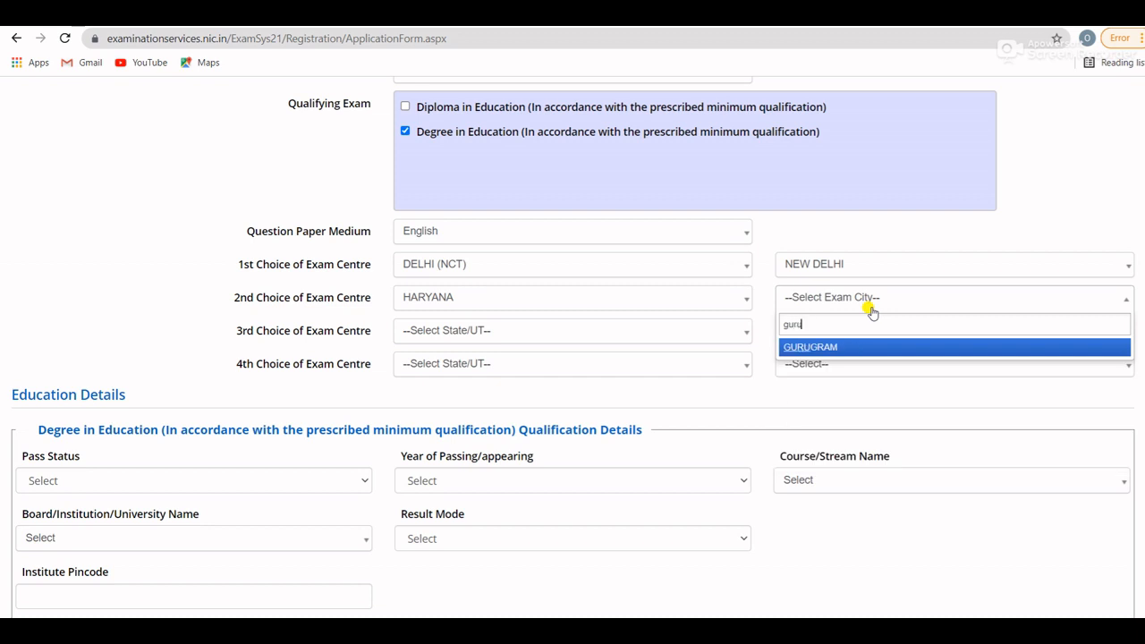
click(823, 347)
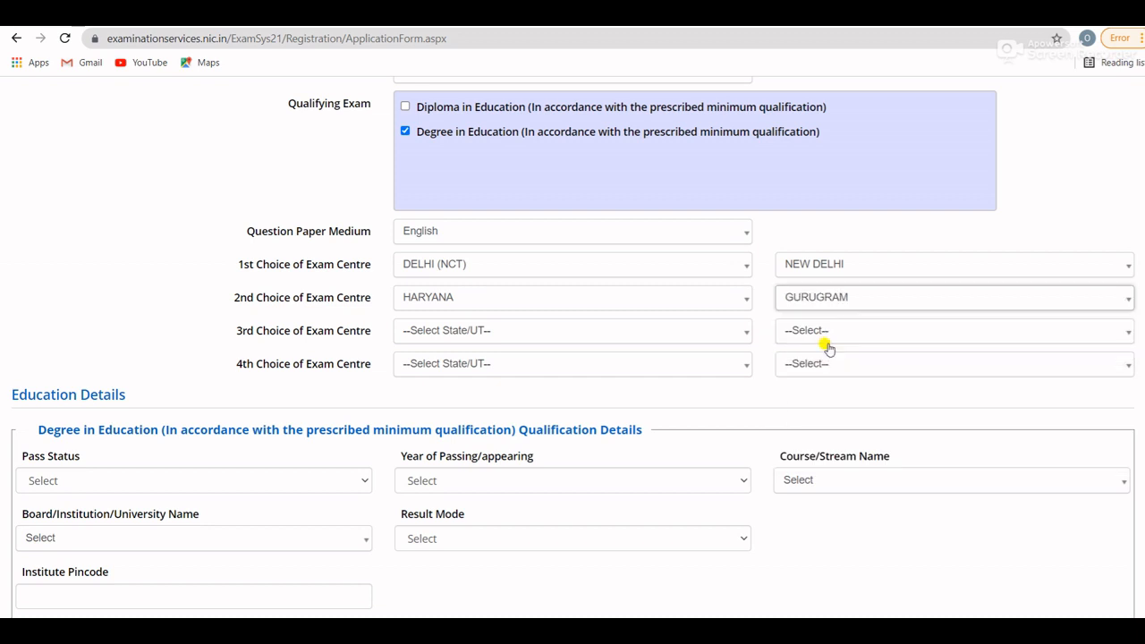
Set the 3rd Choice of Exam Centre to state HARYANA and city FARIDABAD
click(549, 337)
text(haryana)
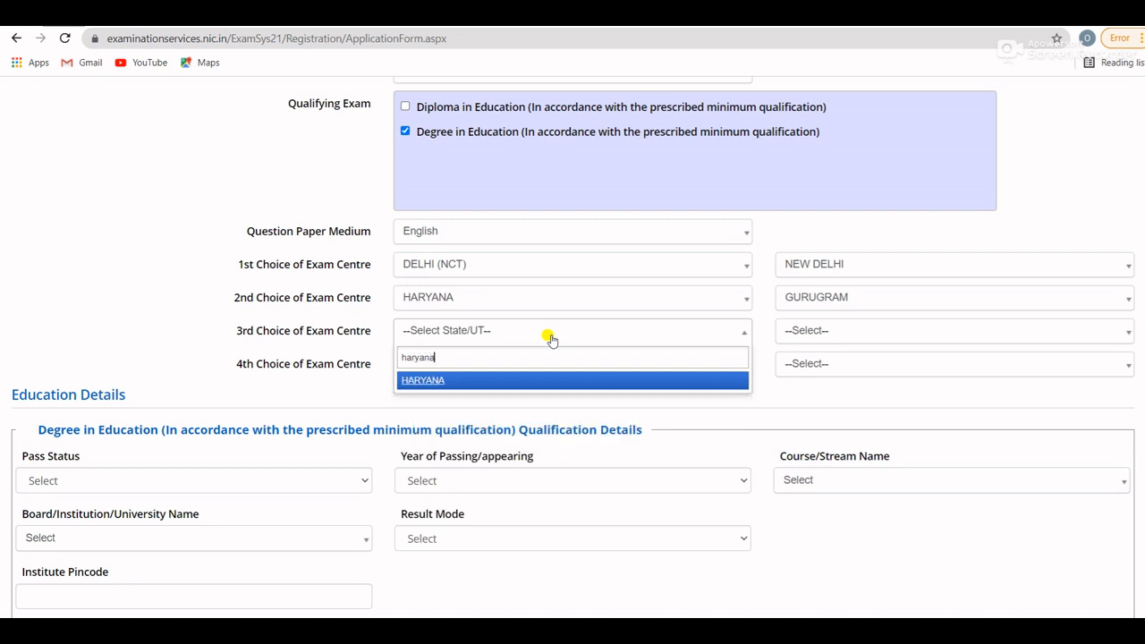
click(486, 382)
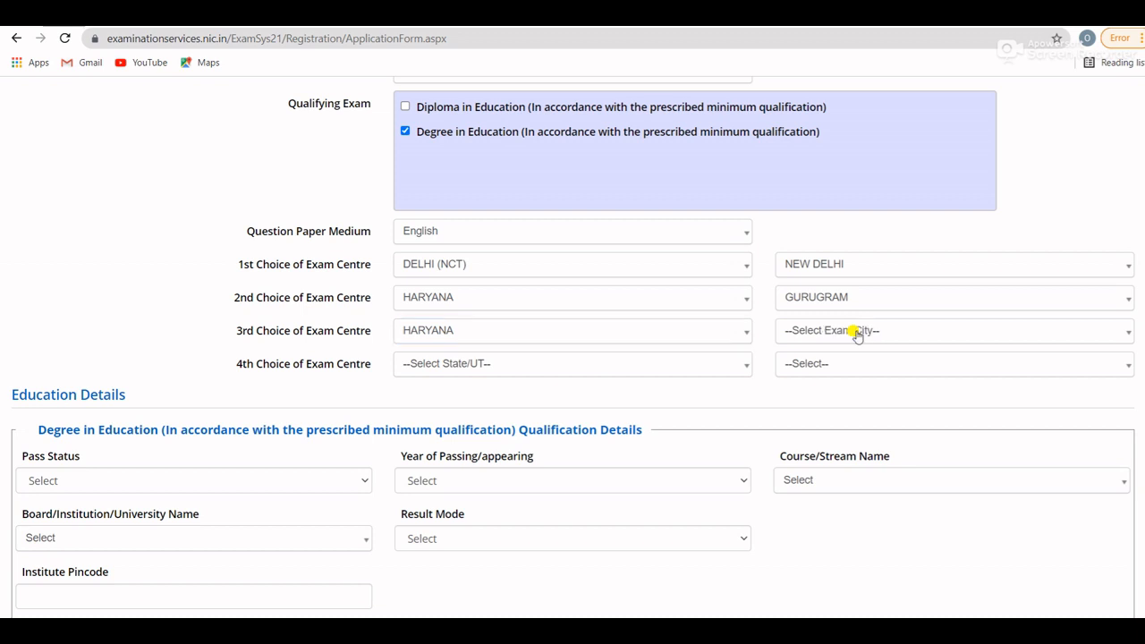
click(856, 333)
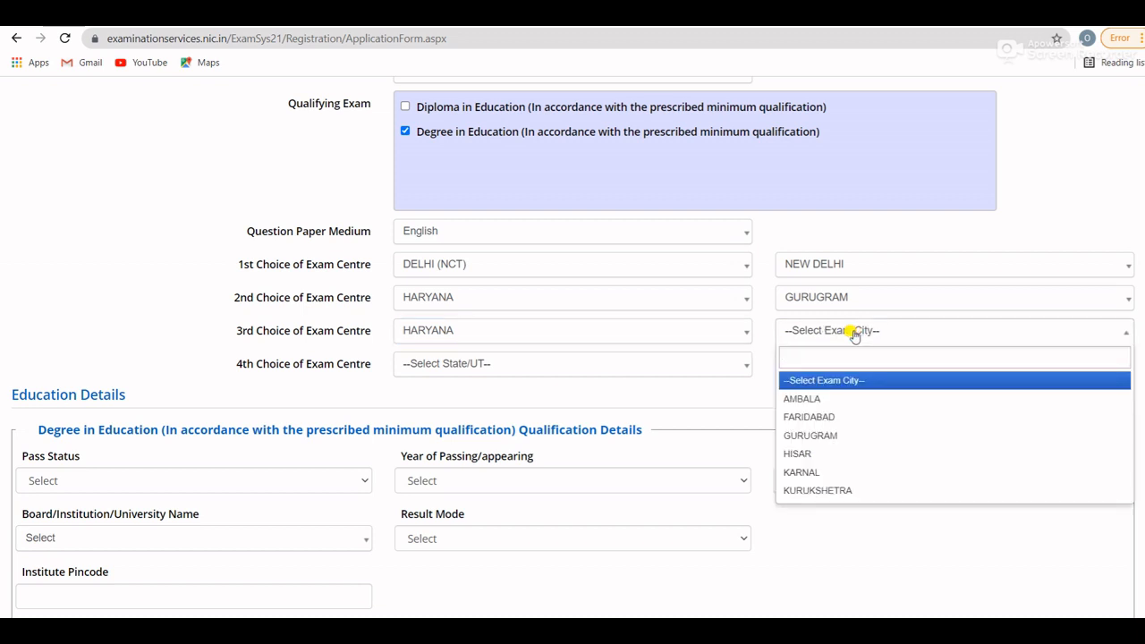
text(farida)
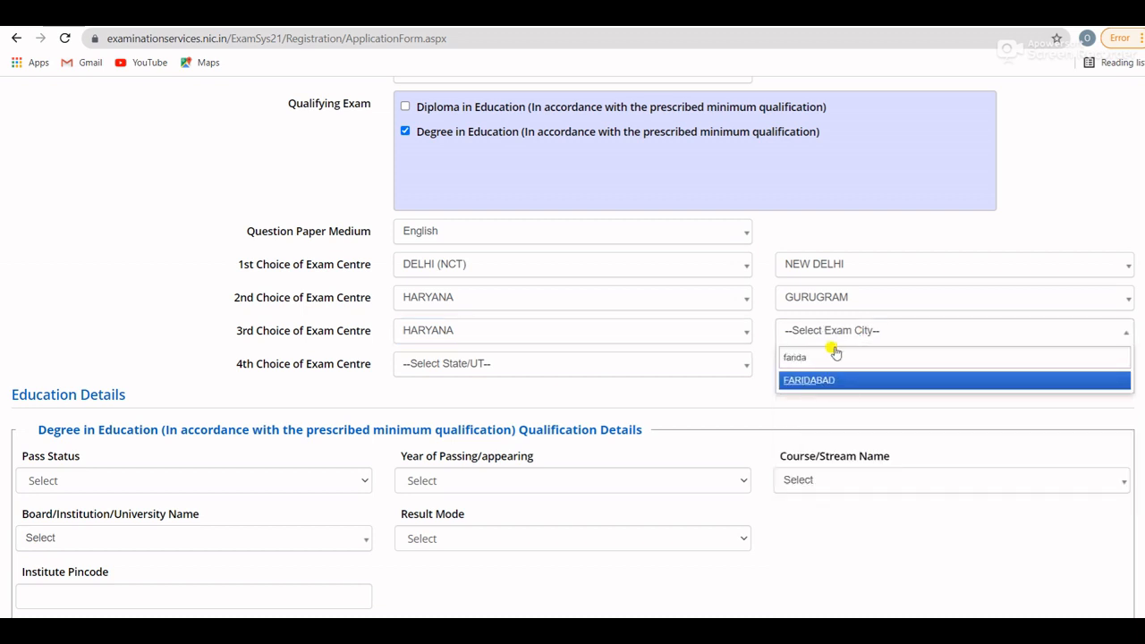
click(899, 384)
Set the 4th Choice of Exam Centre to state UTTAR PRADESH and city NOIDA (GREATER NOIDA)
click(611, 366)
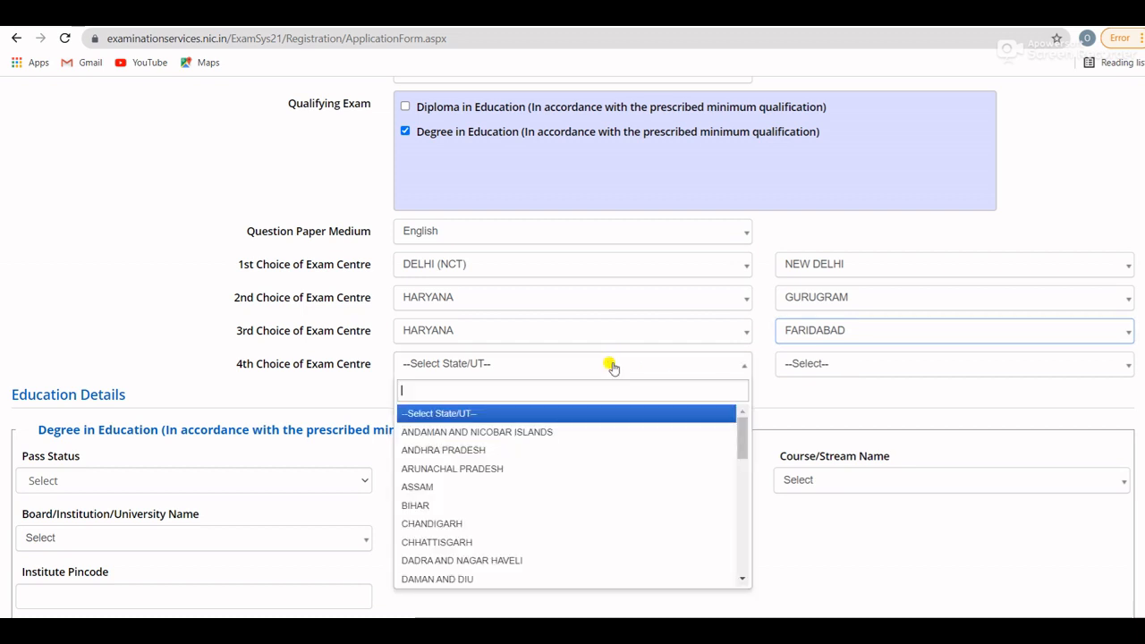
text(ut)
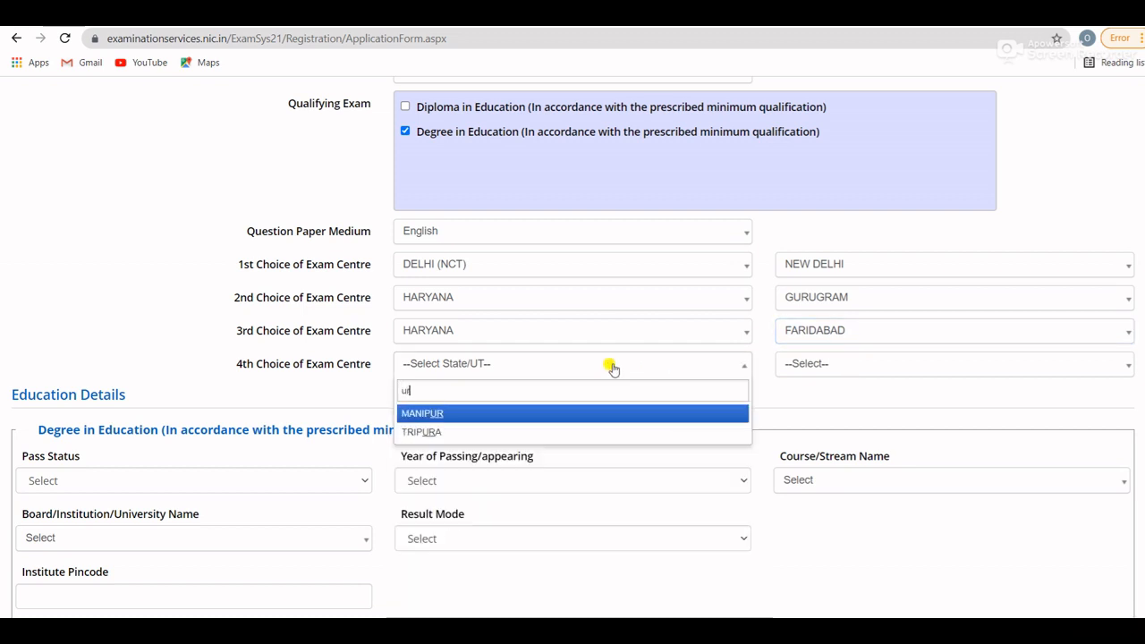
key(BackSpace)
text(ttar)
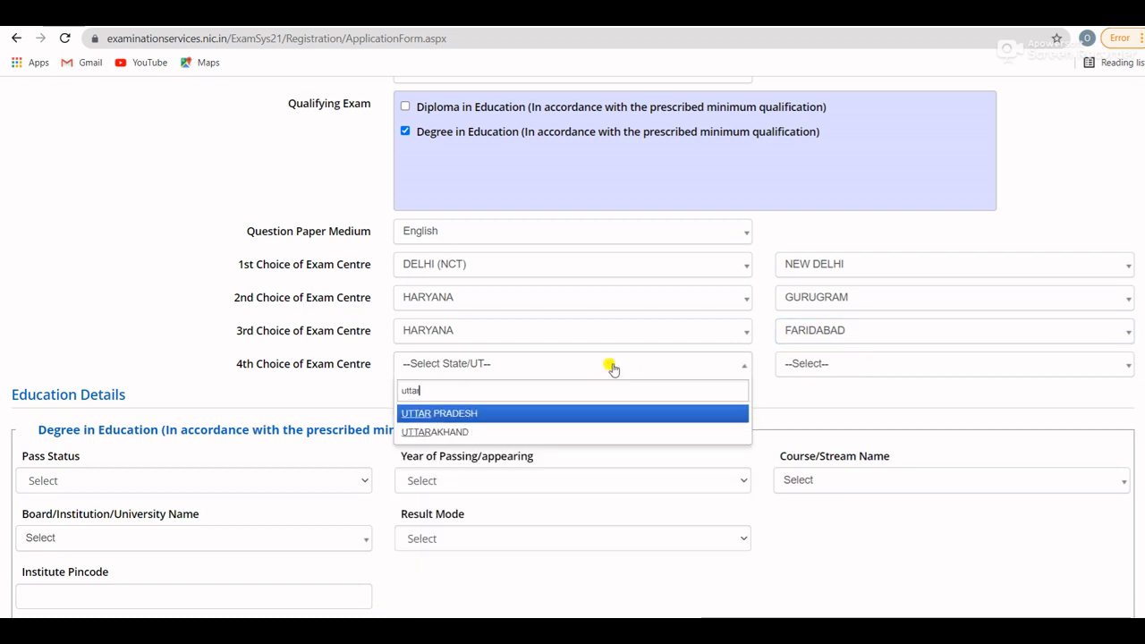
click(556, 414)
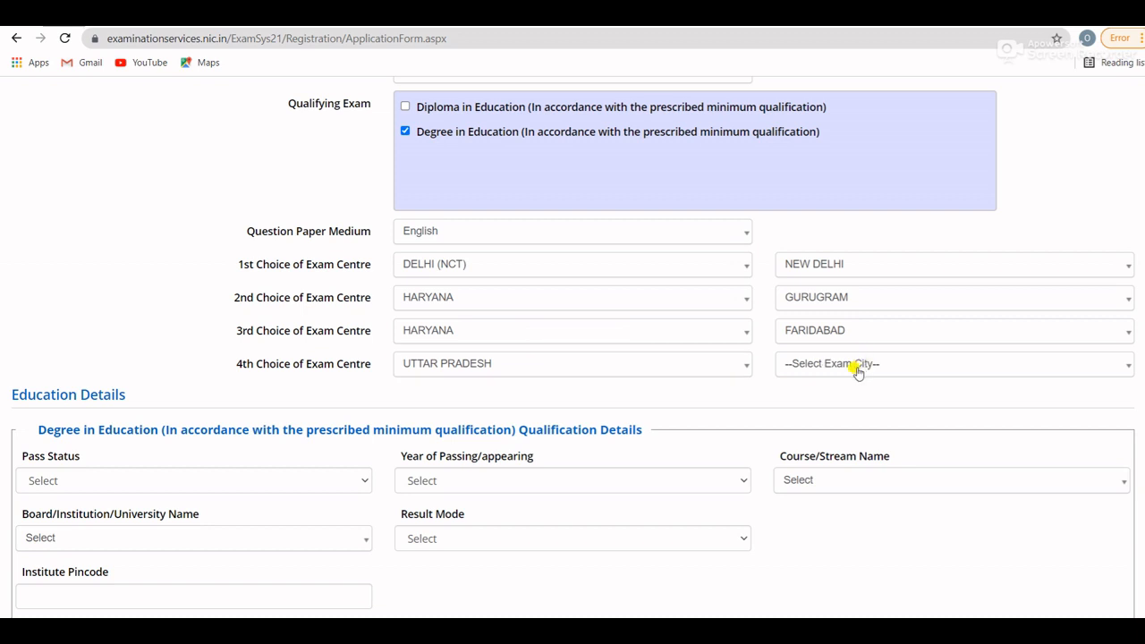
click(858, 367)
text(noida)
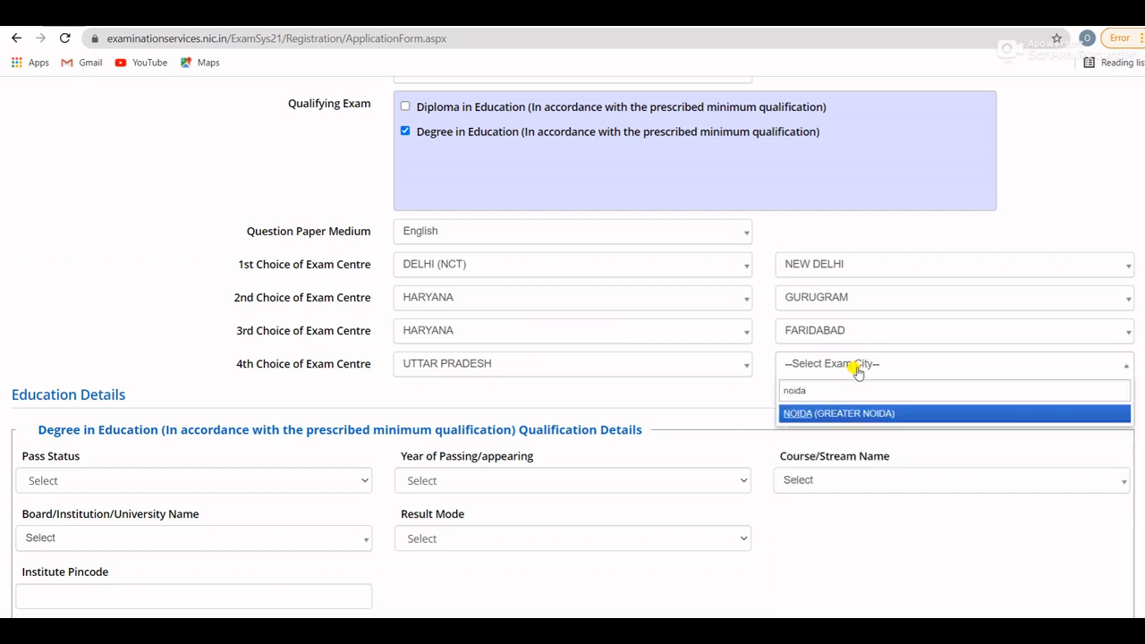
click(858, 417)
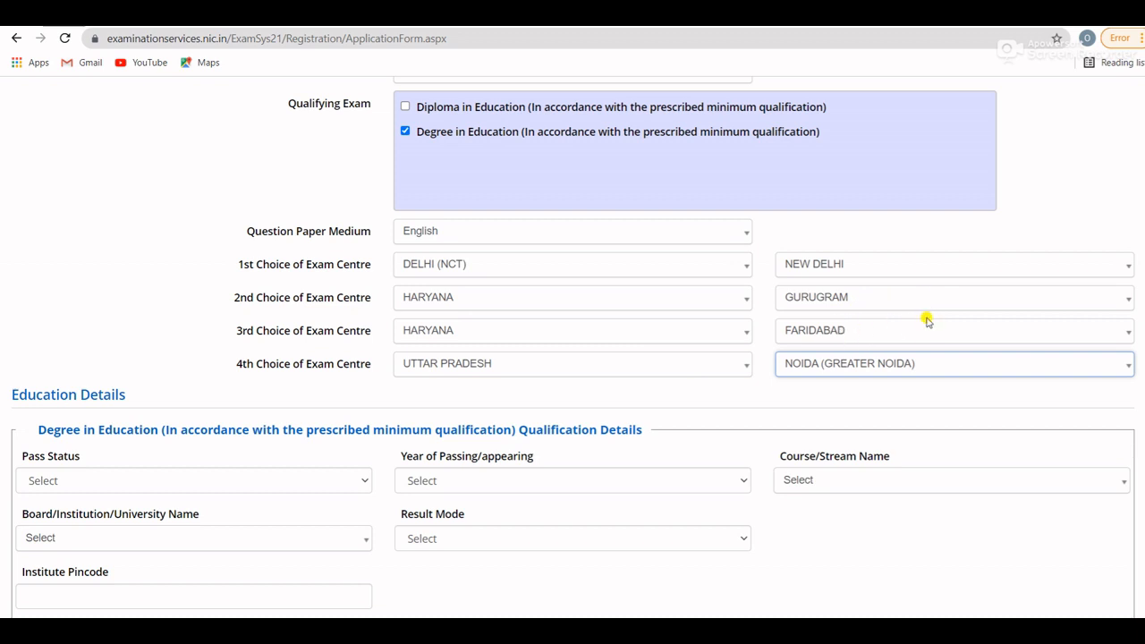
Set the Pass Status of the Degree in Education qualification to Passed
scroll(454, 331, down, 3)
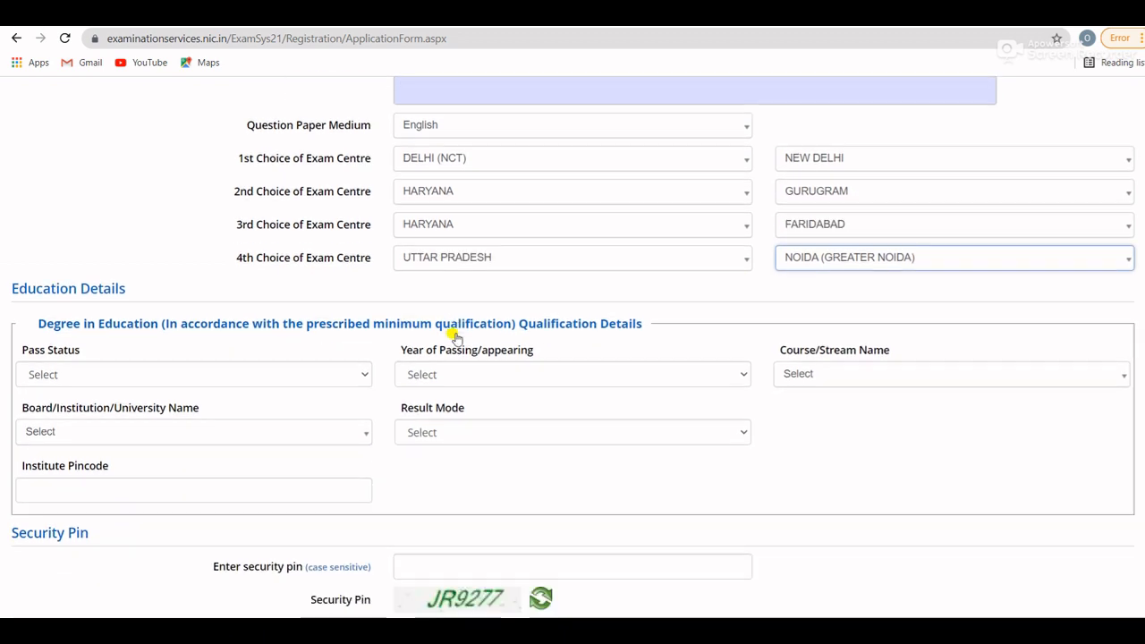
click(271, 261)
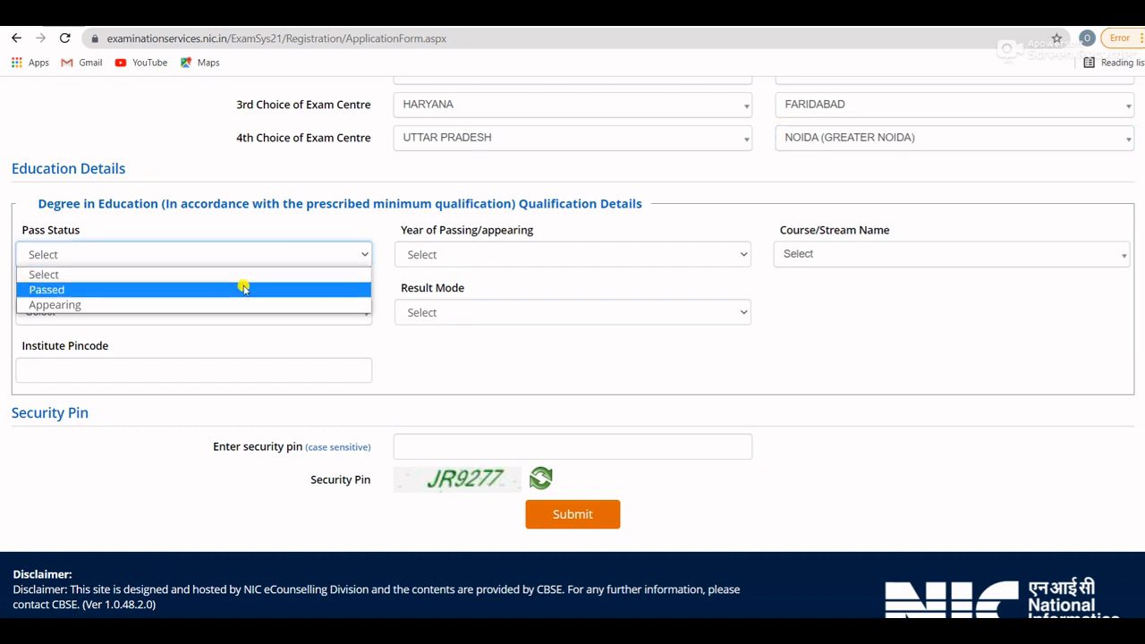
click(247, 289)
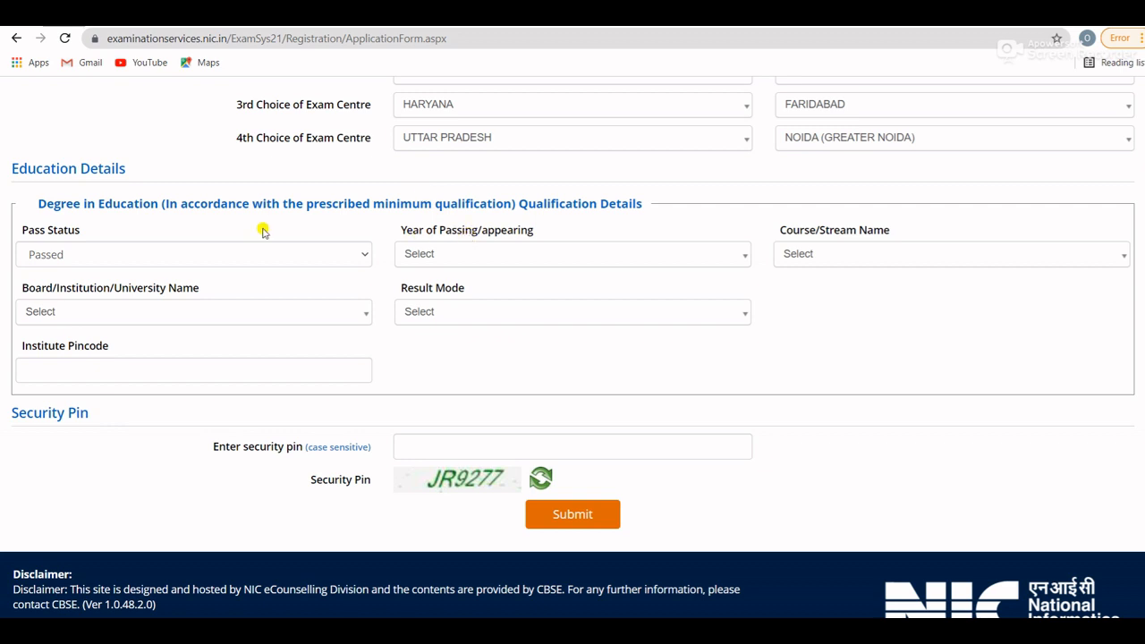
Try 2021, 2020 and 2010 as the Year of Passing/appearing for the Degree in Education
click(467, 258)
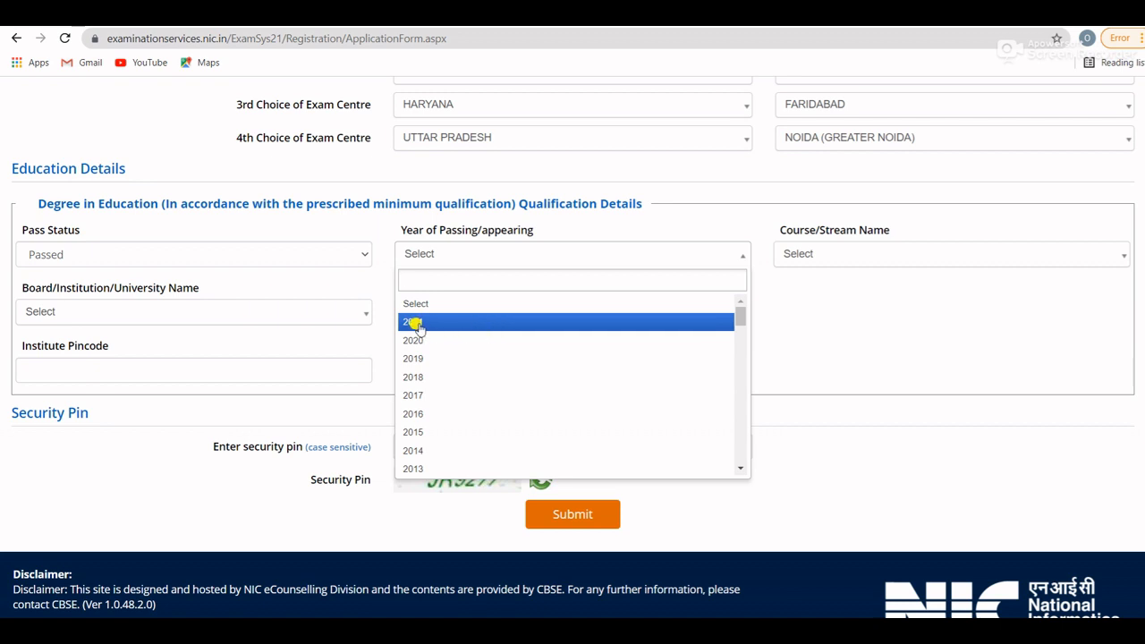
click(469, 324)
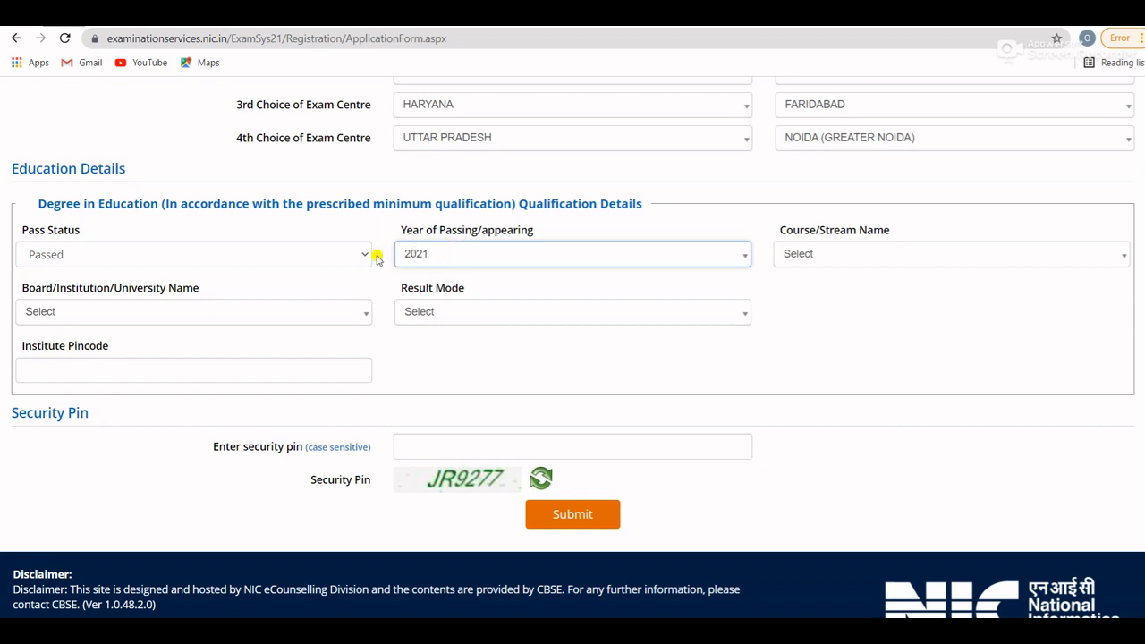
click(632, 254)
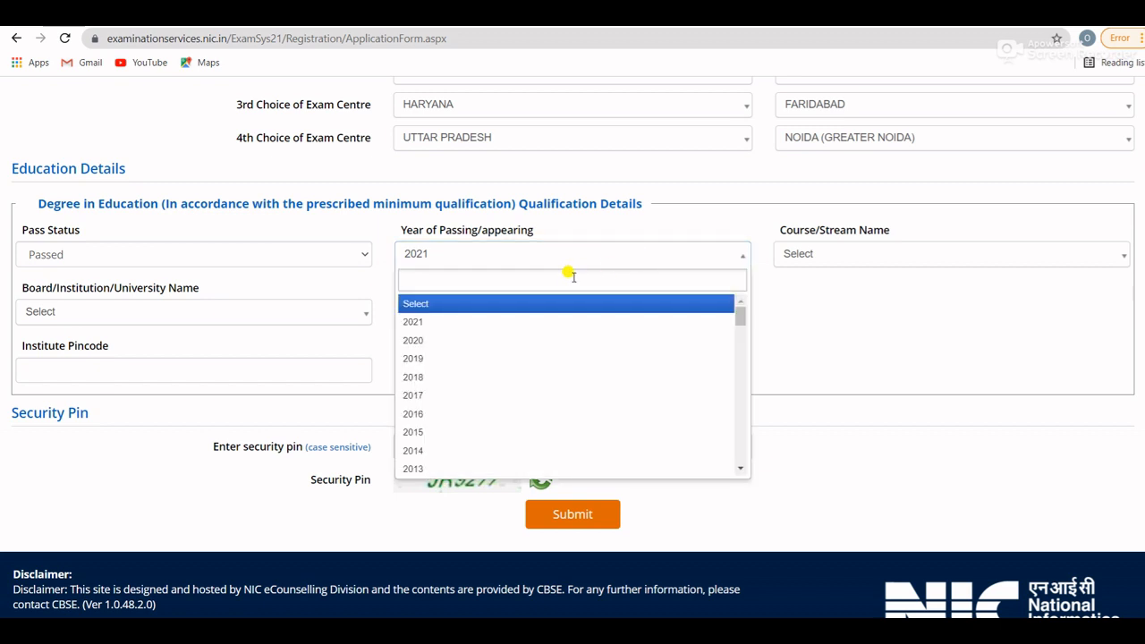
click(450, 340)
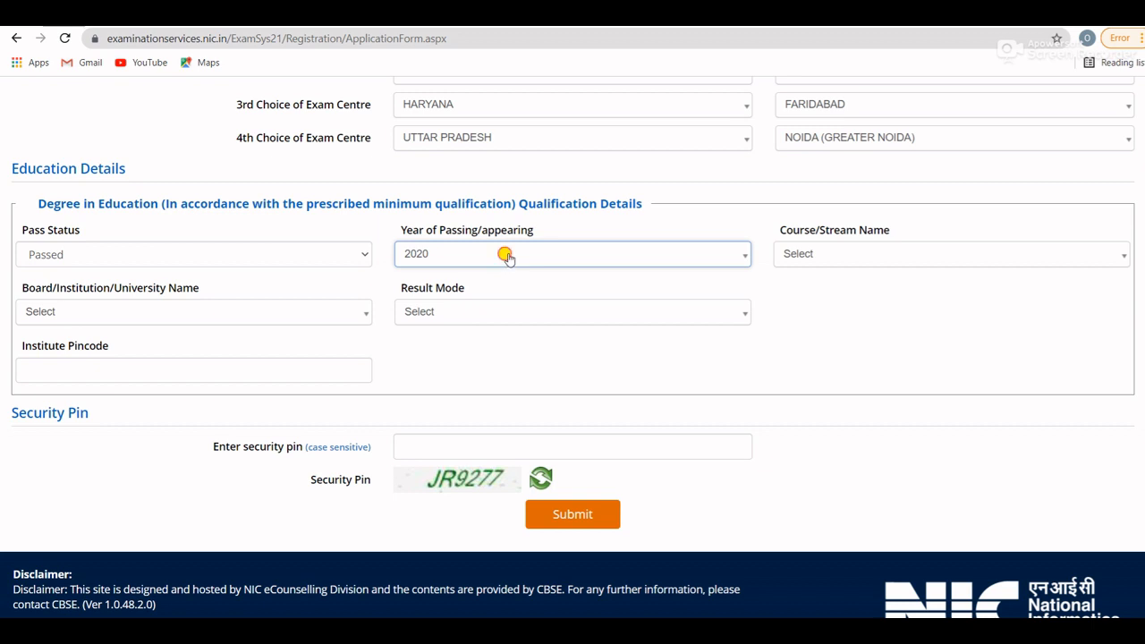
click(503, 256)
scroll(483, 362, down, 2)
scroll(483, 358, down, 3)
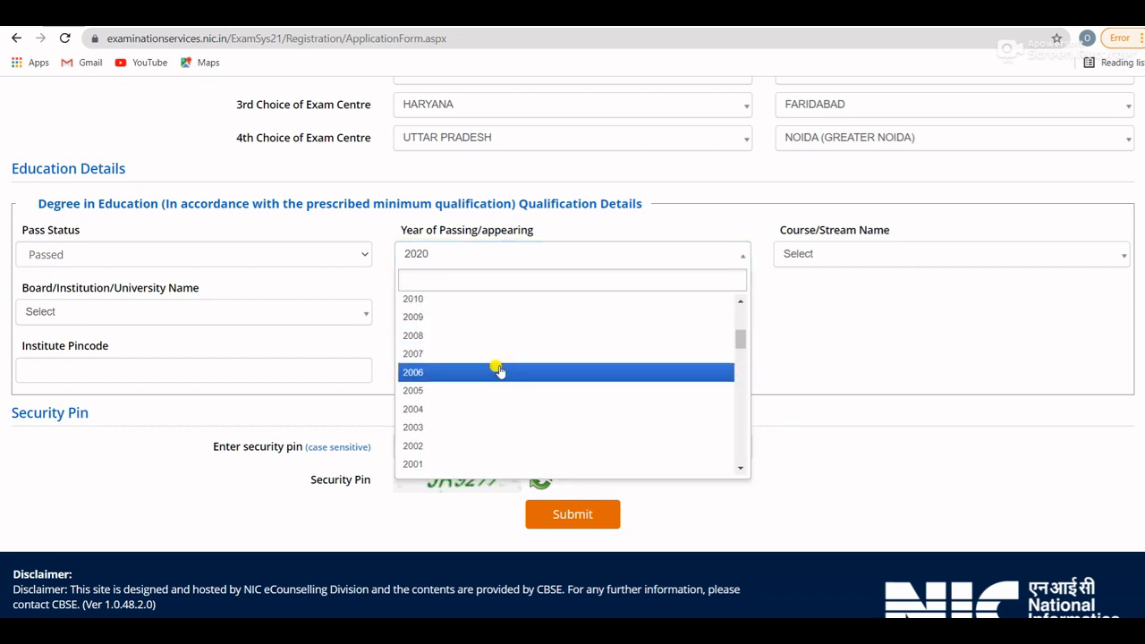
click(474, 304)
Set the Year of Passing/appearing to 2015 and the Course/Stream Name to Education/Elementry Education etc
click(635, 263)
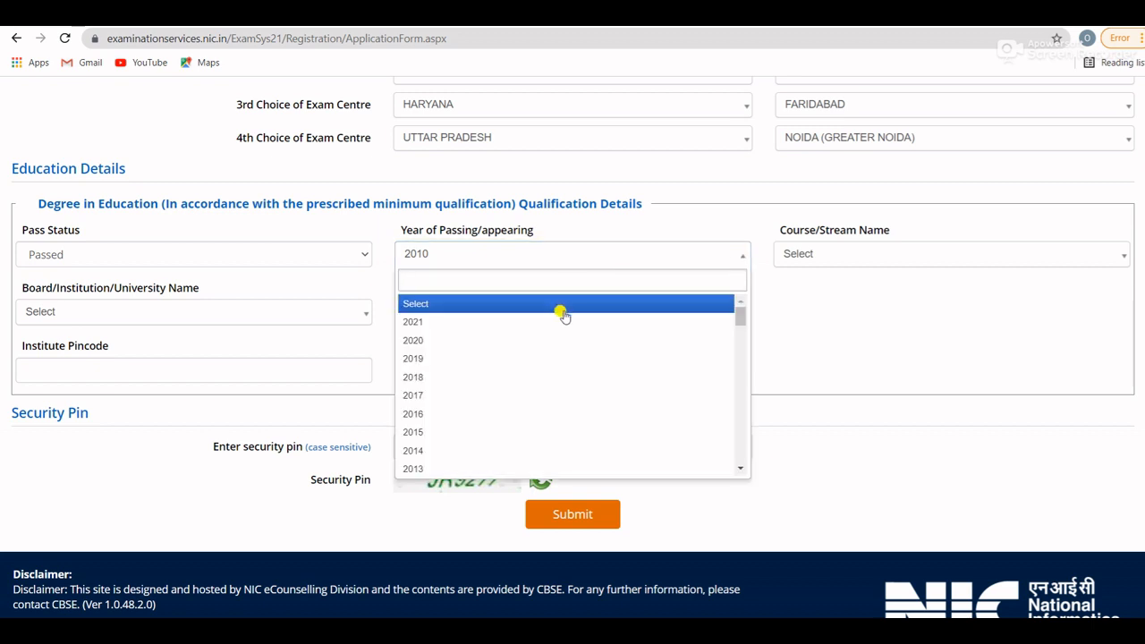
scroll(506, 386, down, 4)
scroll(499, 358, up, 3)
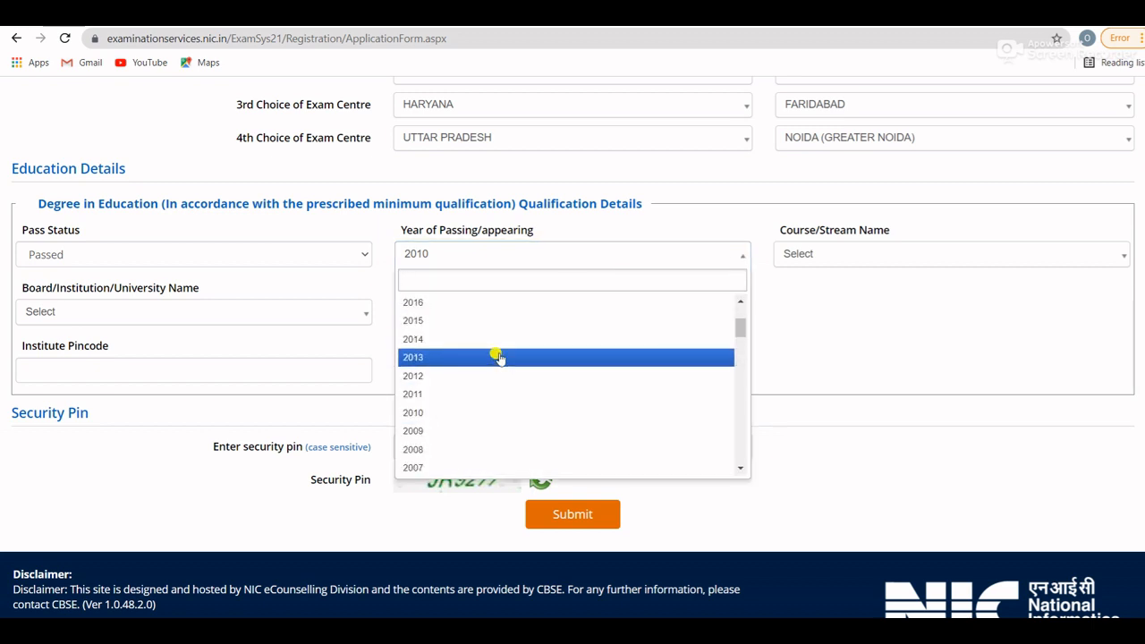
scroll(499, 358, down, 5)
scroll(501, 360, up, 5)
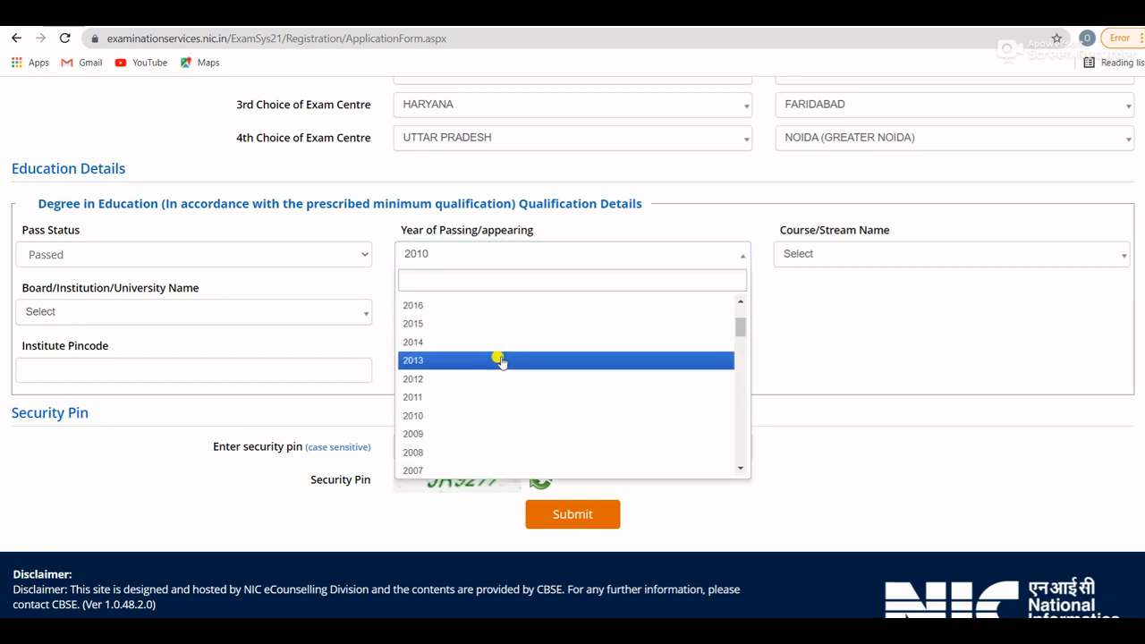
scroll(499, 358, up, 2)
scroll(499, 357, down, 2)
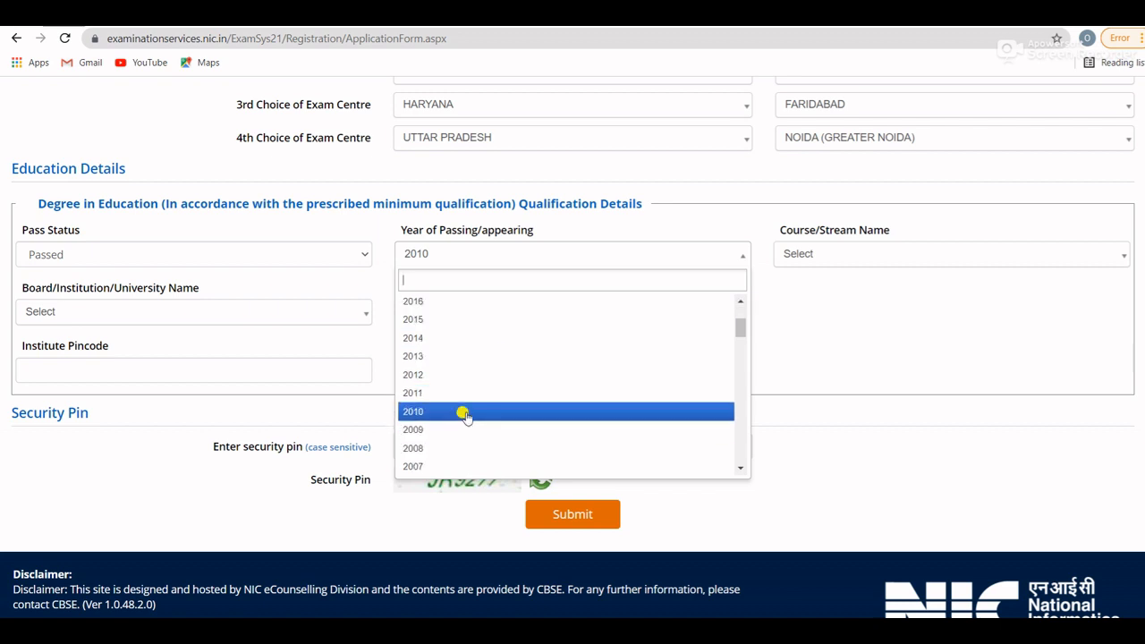
click(479, 319)
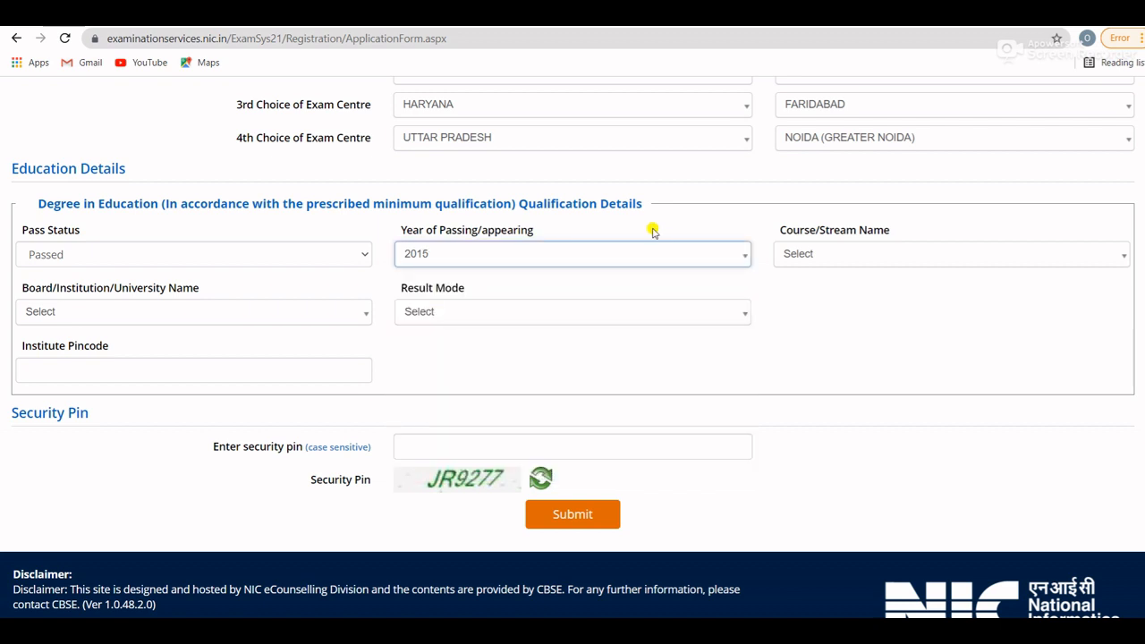
click(820, 253)
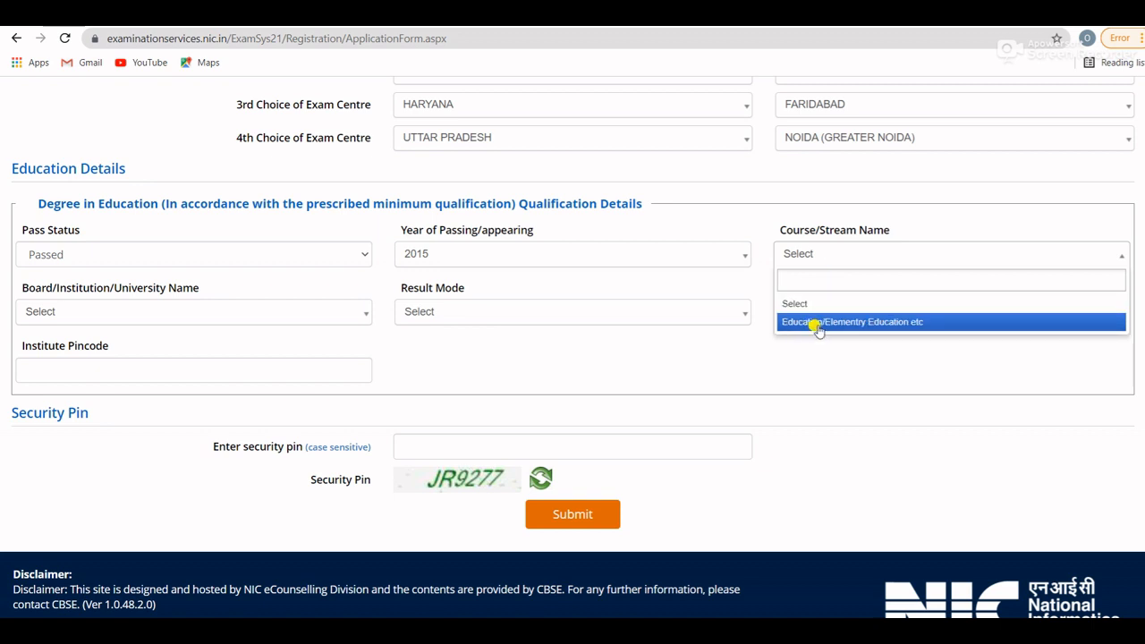
click(915, 324)
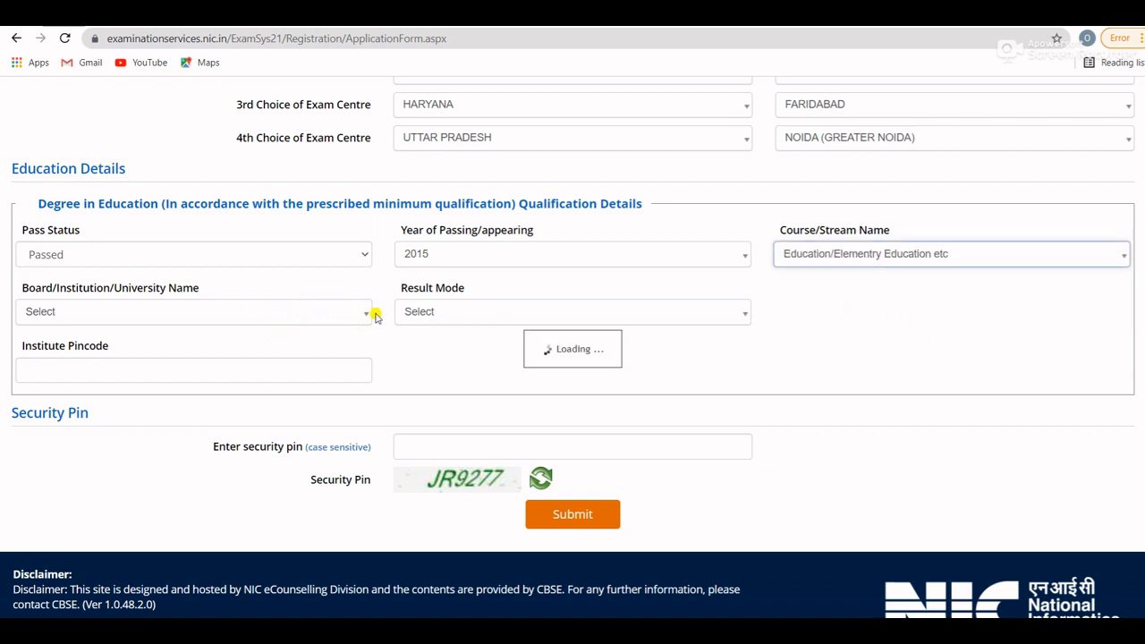
Find "amity" among the institutions and choose AMITY INS.OF EDU., M BLOCK SAKET NEW DELHI as the Board/Institution/University Name
click(261, 313)
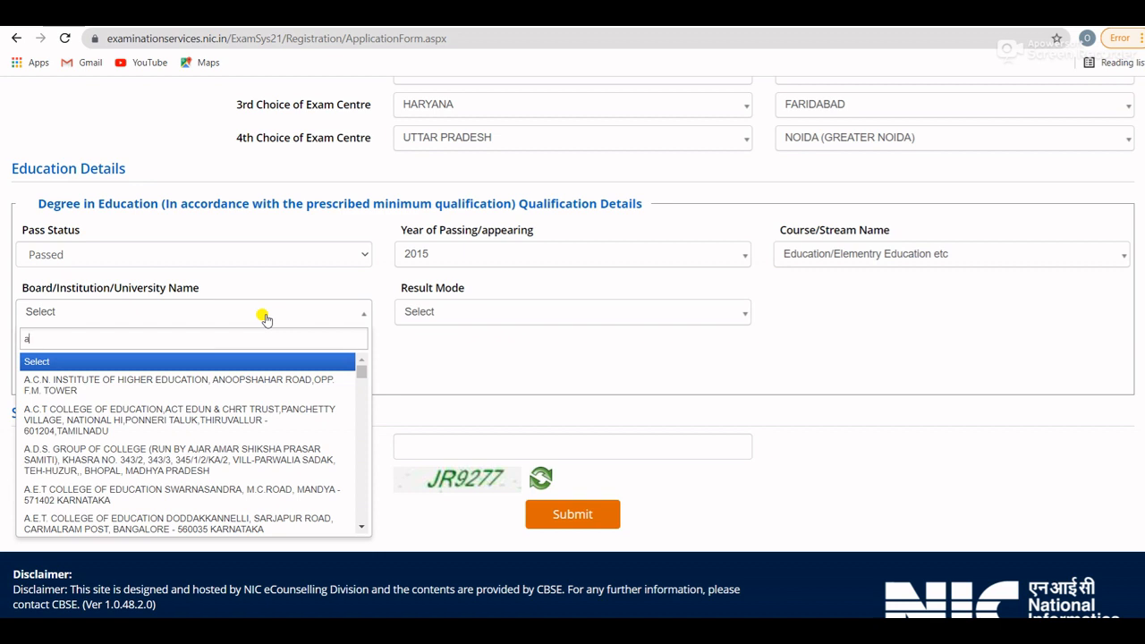
text(mity)
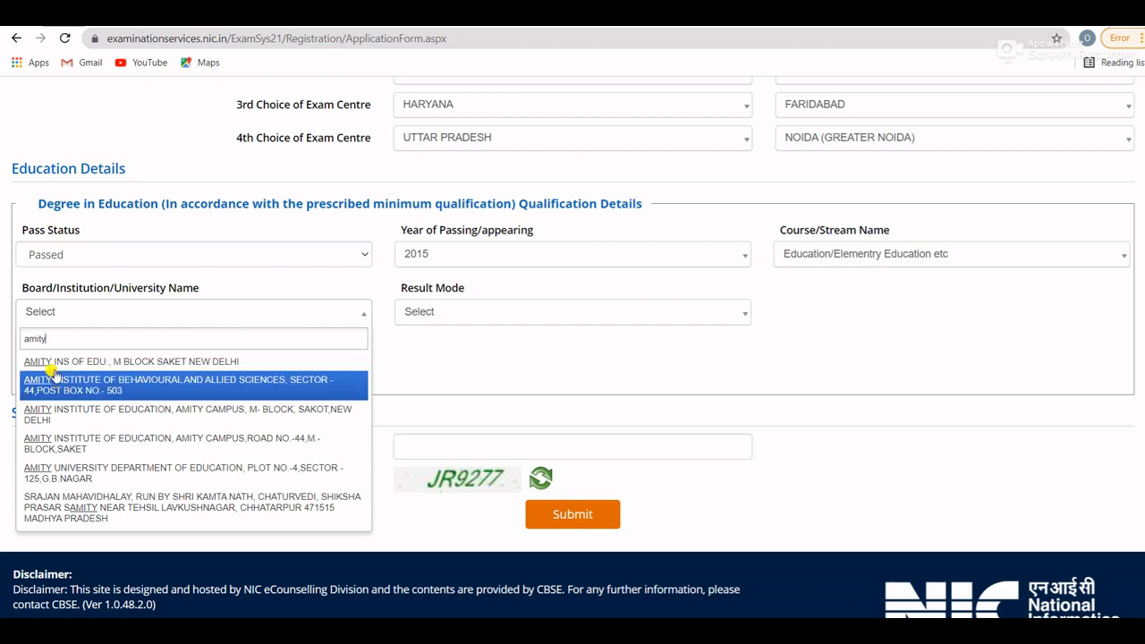
click(162, 362)
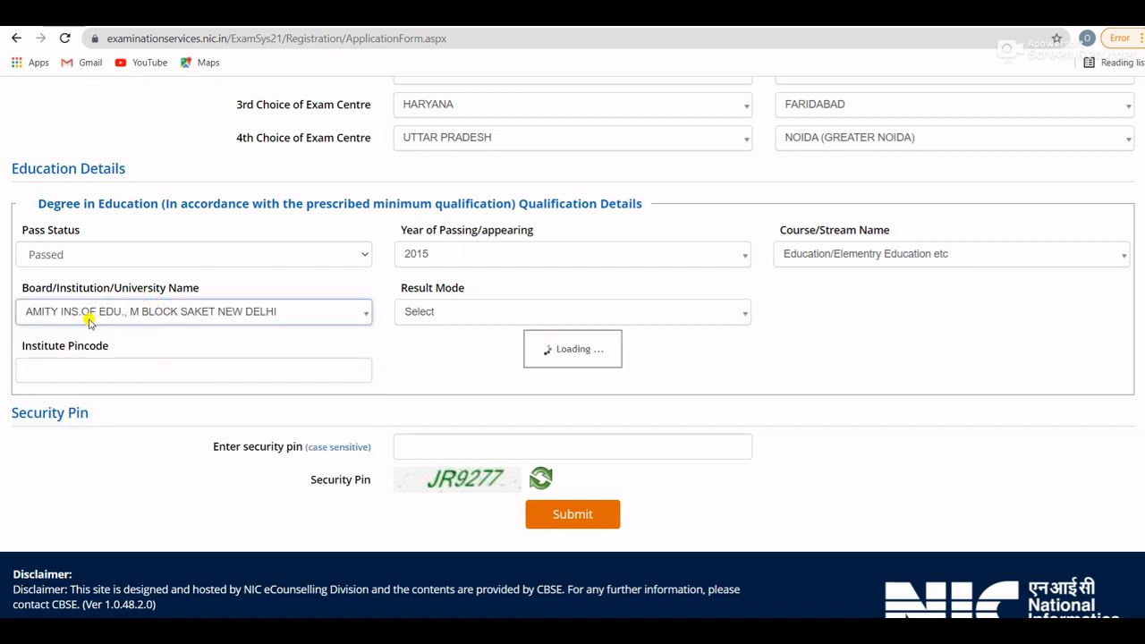
Search the Board/Institution/University Name options for "amity" and "amity ins" without changing the selection
click(347, 323)
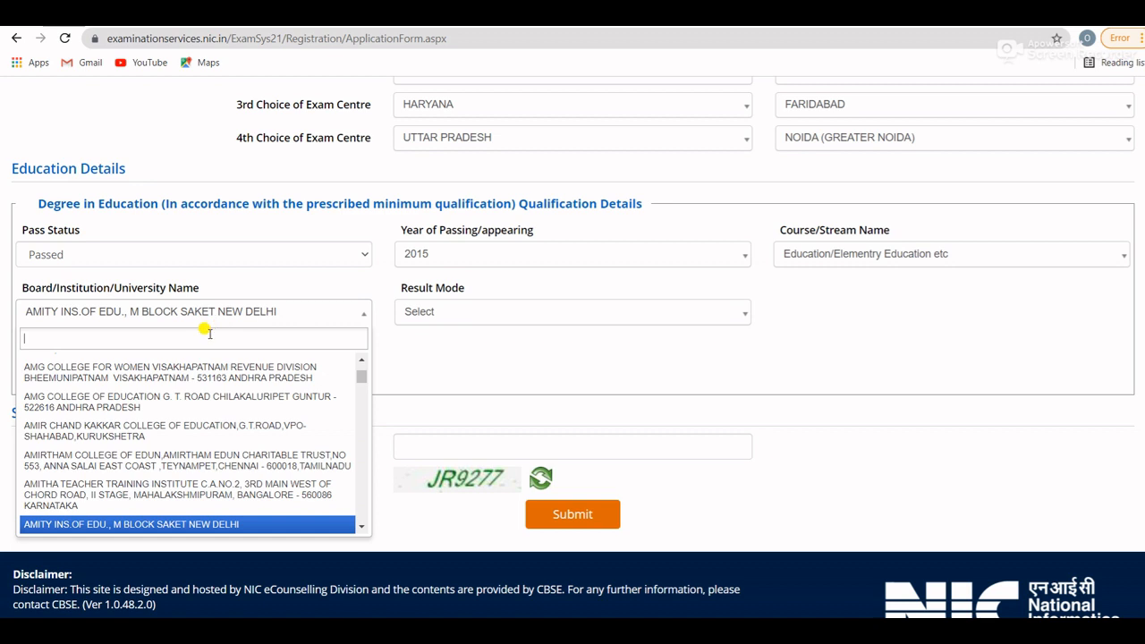
text(amityc)
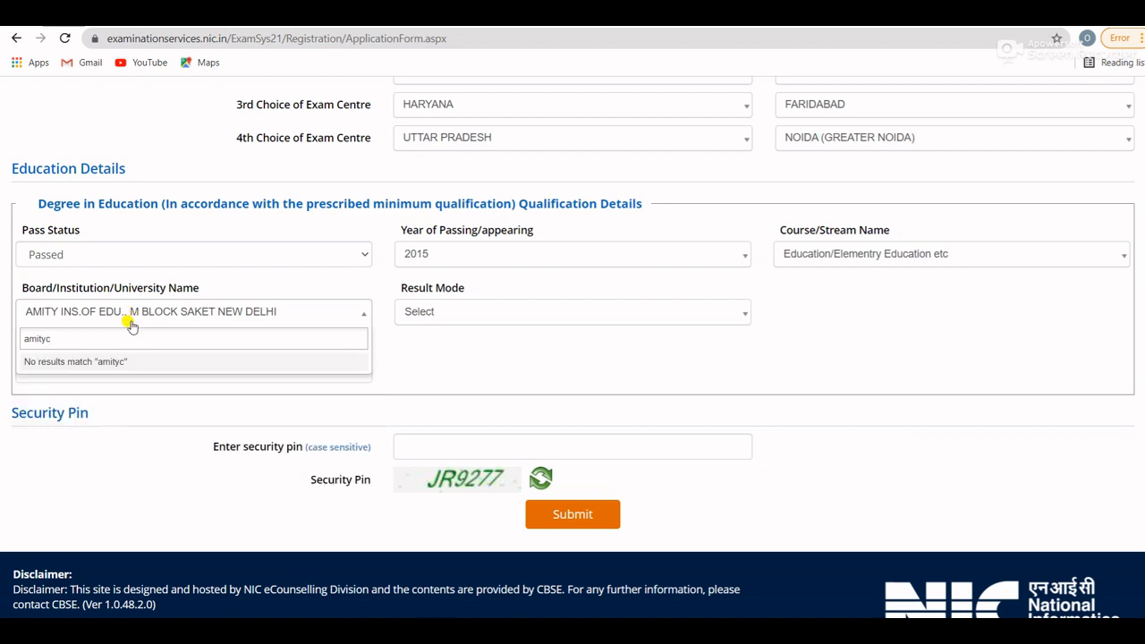
key(BackSpace)
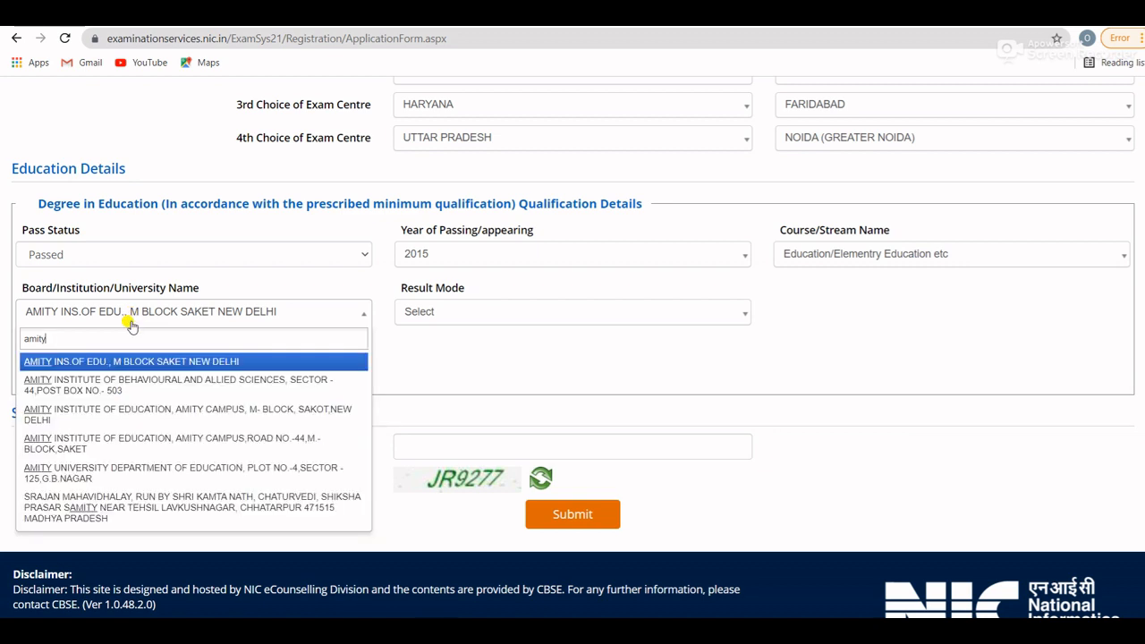
text(ins)
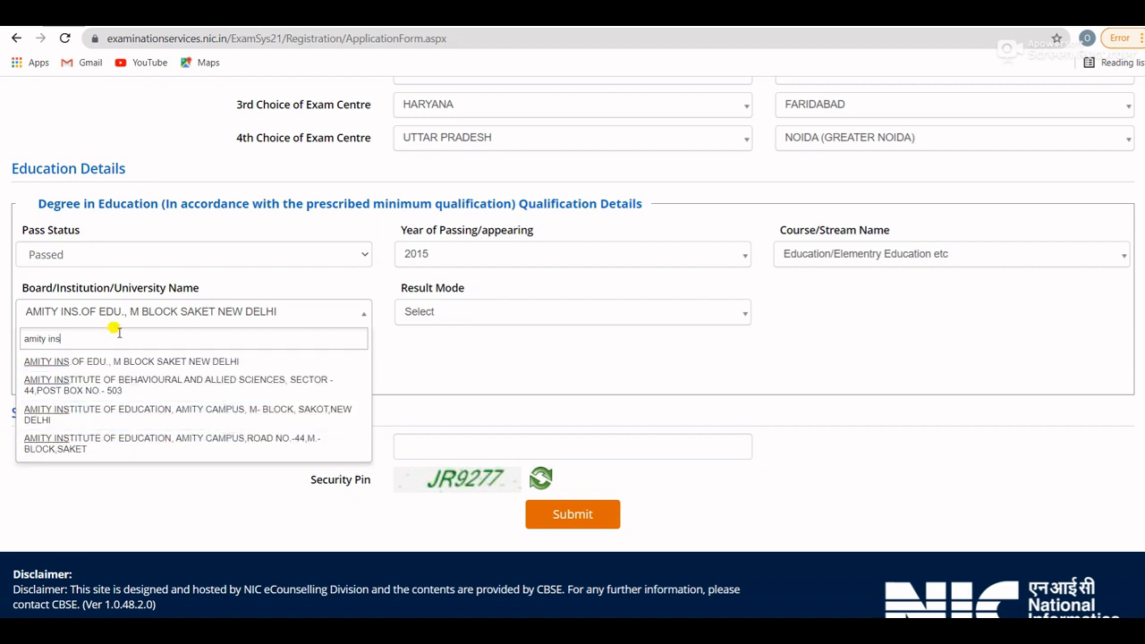
drag(79, 340, 2, 346)
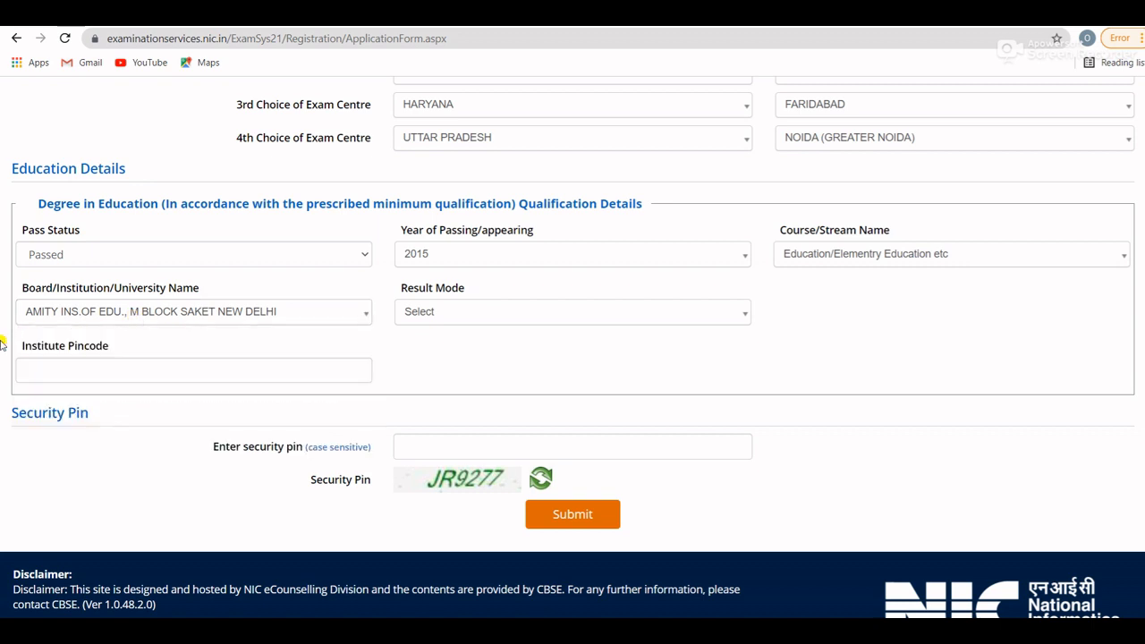
click(234, 318)
click(238, 322)
click(238, 324)
click(236, 325)
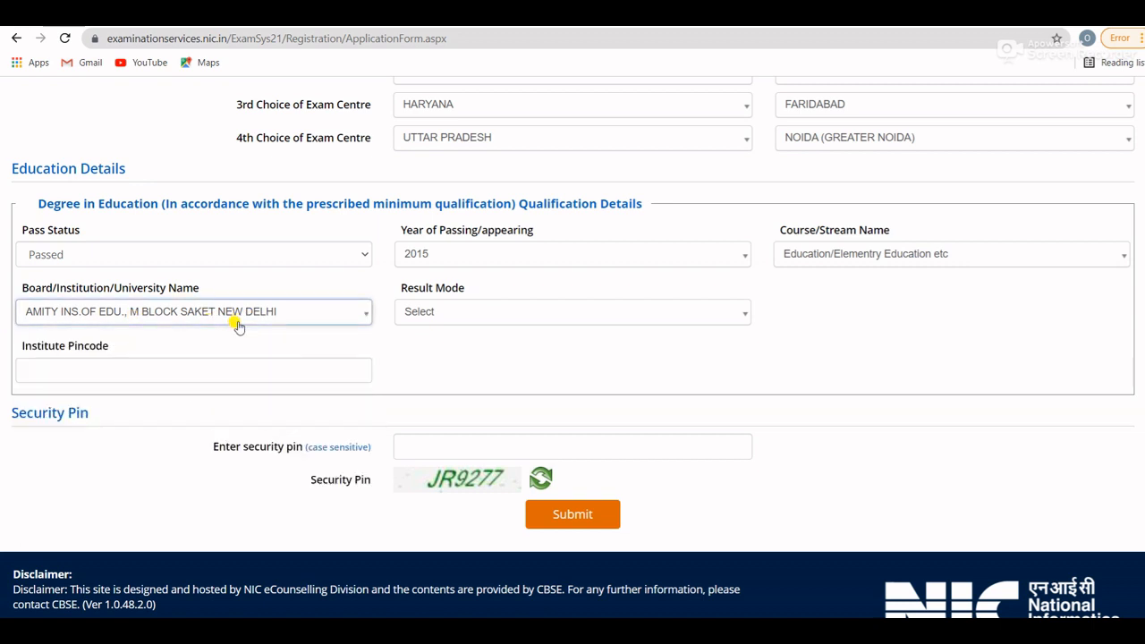
Search the institutions for "indrapra" and choose INDRAPRASTHA MANAGEMENT & TECHNOLOGY, DPS,SOCITY,DELHI PUBLIC SCHOOL,SEC-12,R.K. PURAM DELHI as the Board/Institution/University Name
click(240, 325)
text(c)
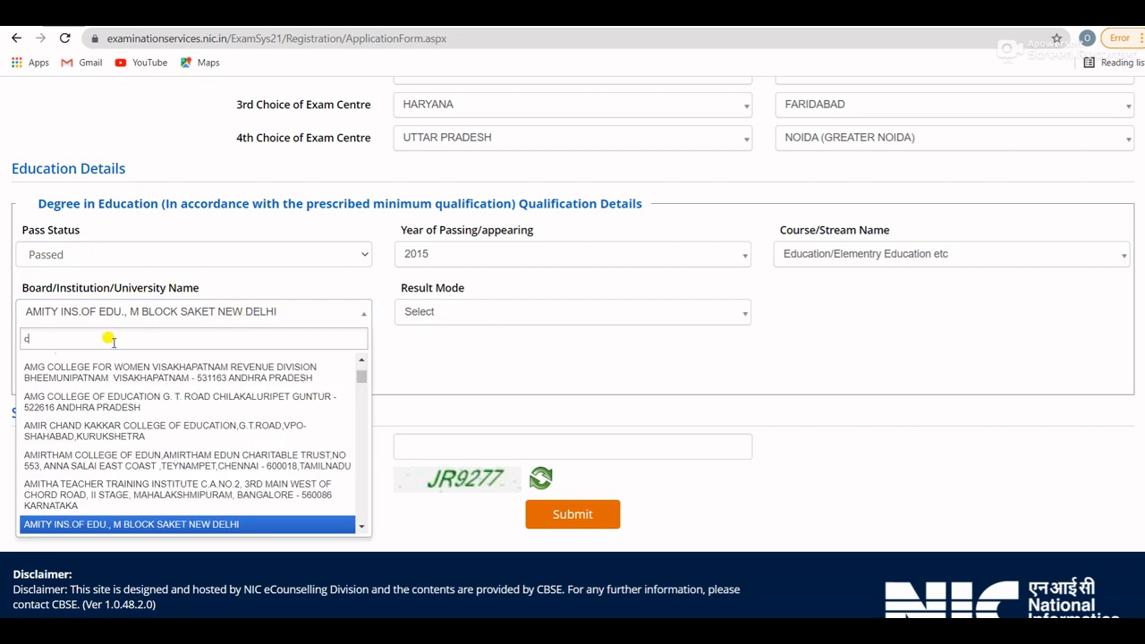
text(haura)
text(in)
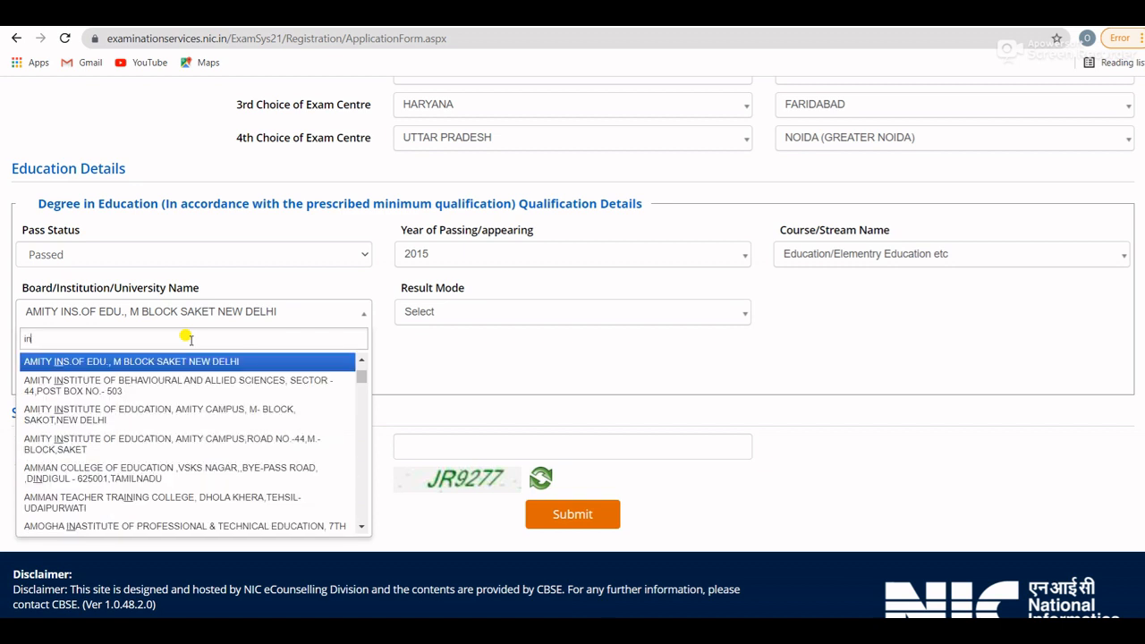
text(drapra)
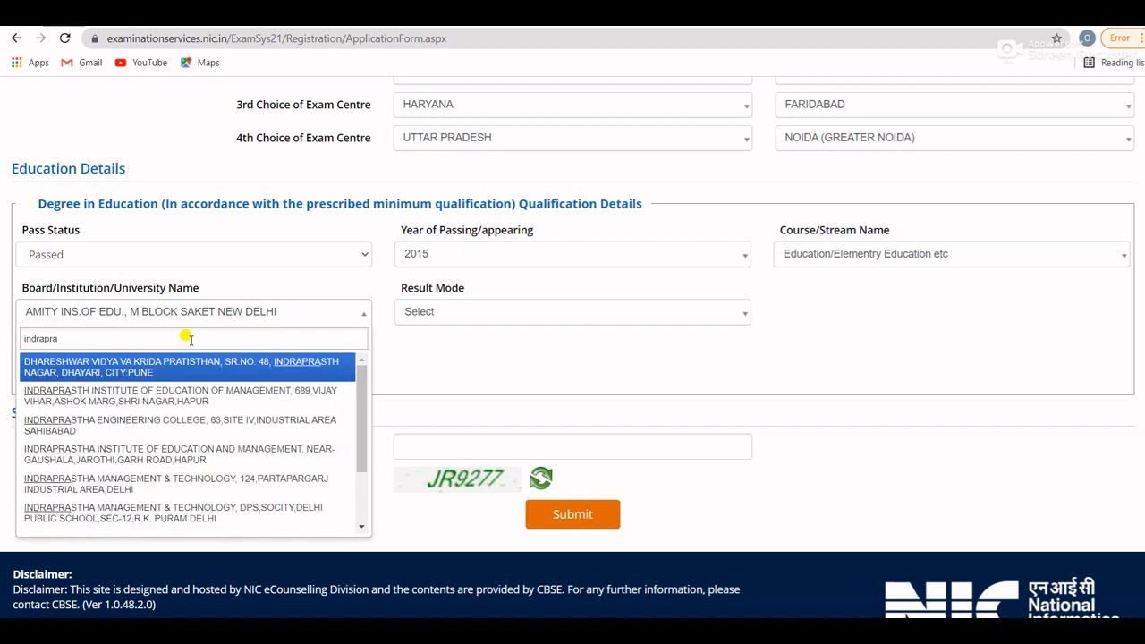
click(186, 517)
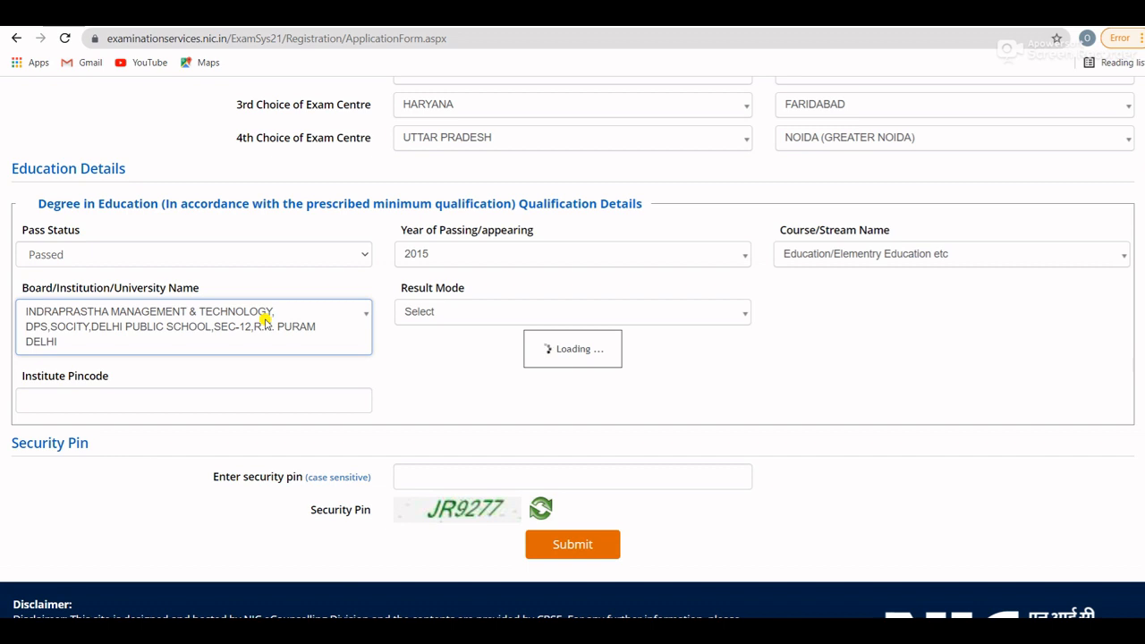
Search the institutions for "other" and choose OTHERS as the Board/Institution/University Name
click(322, 337)
text(o)
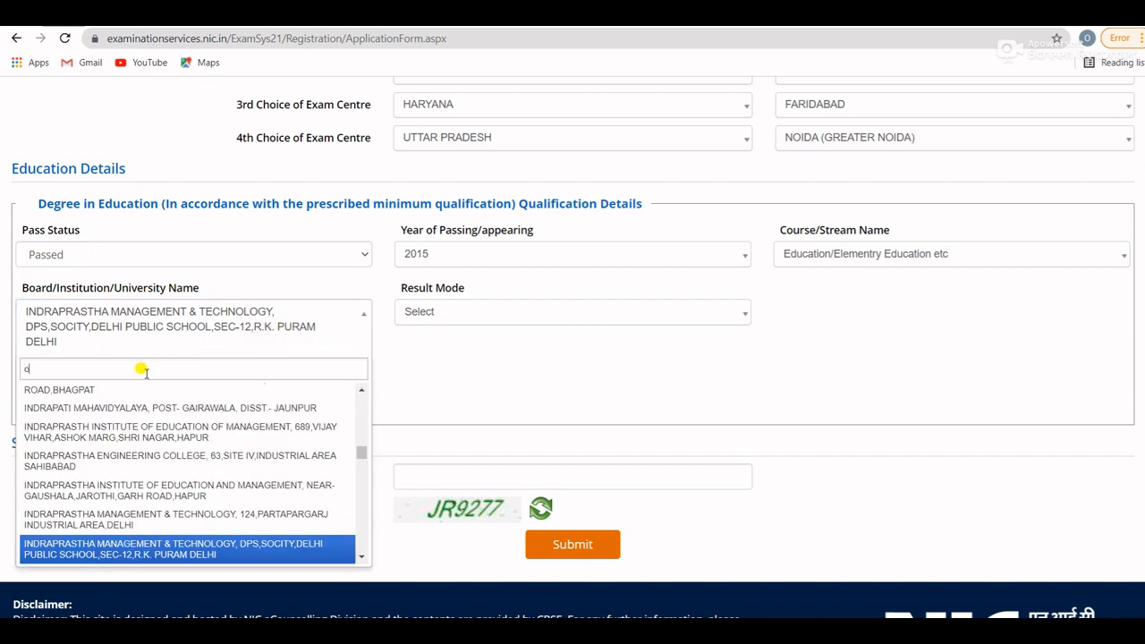
text(the)
key(BackSpace)
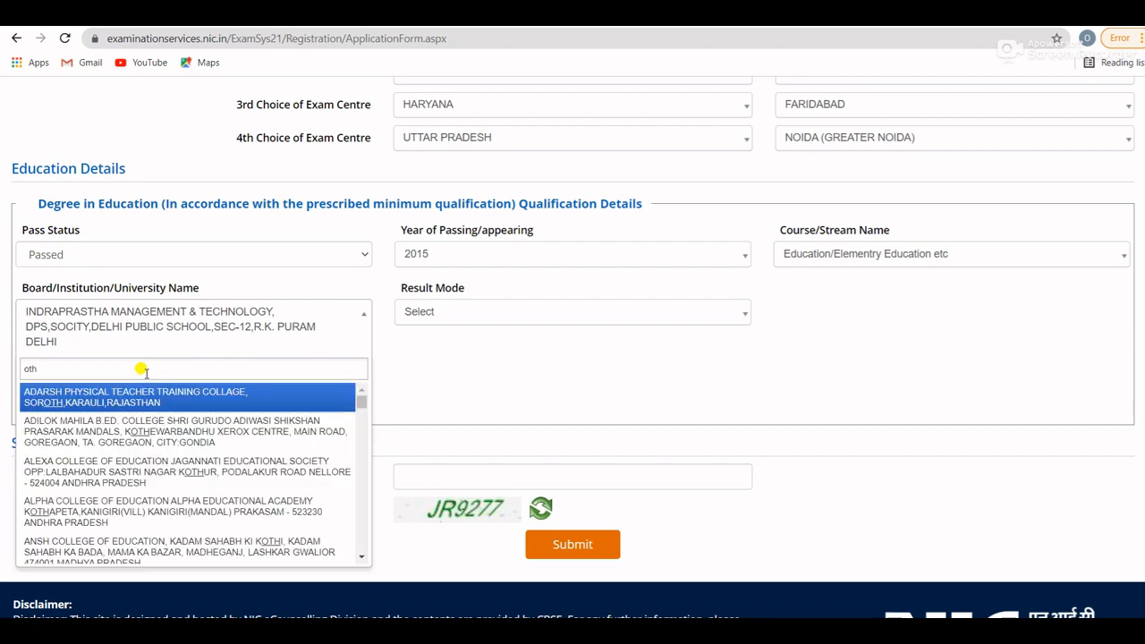
text(er)
scroll(295, 504, down, 5)
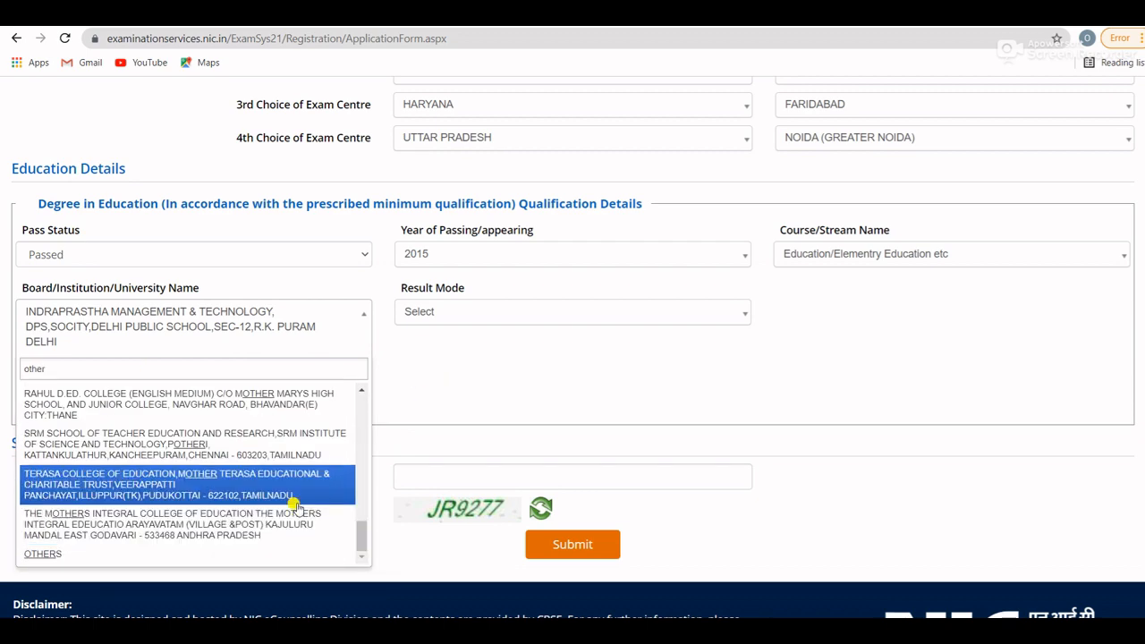
click(168, 556)
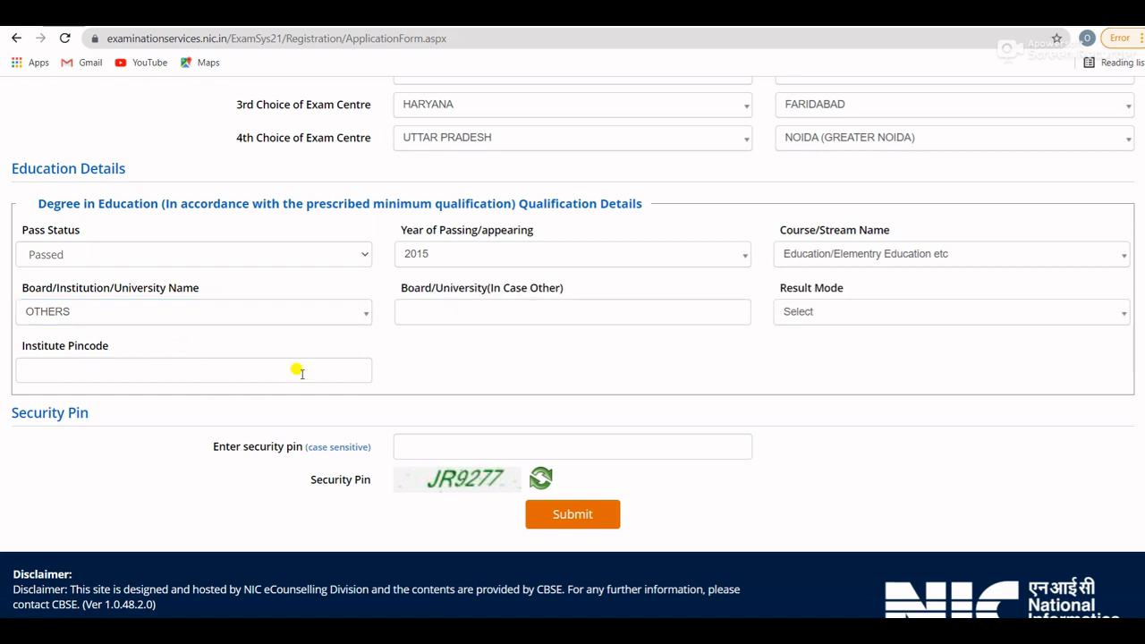
Enter "chaudhary ranbir singh university jind" as the Board/University (In Case Other) and set the Result Mode to Percentage
click(508, 310)
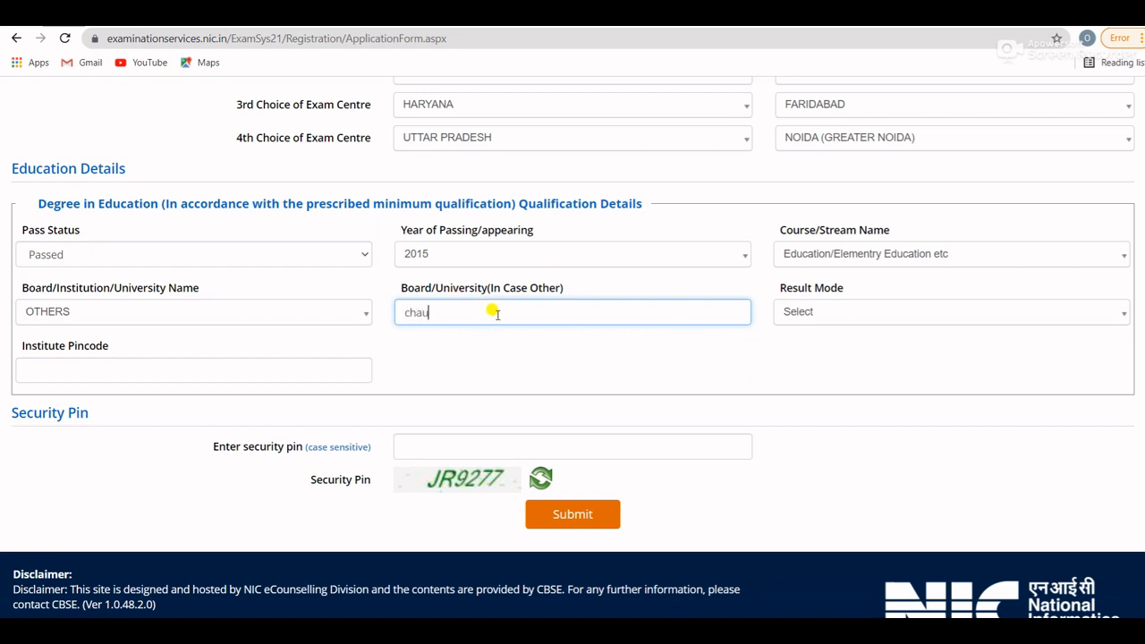
text(y)
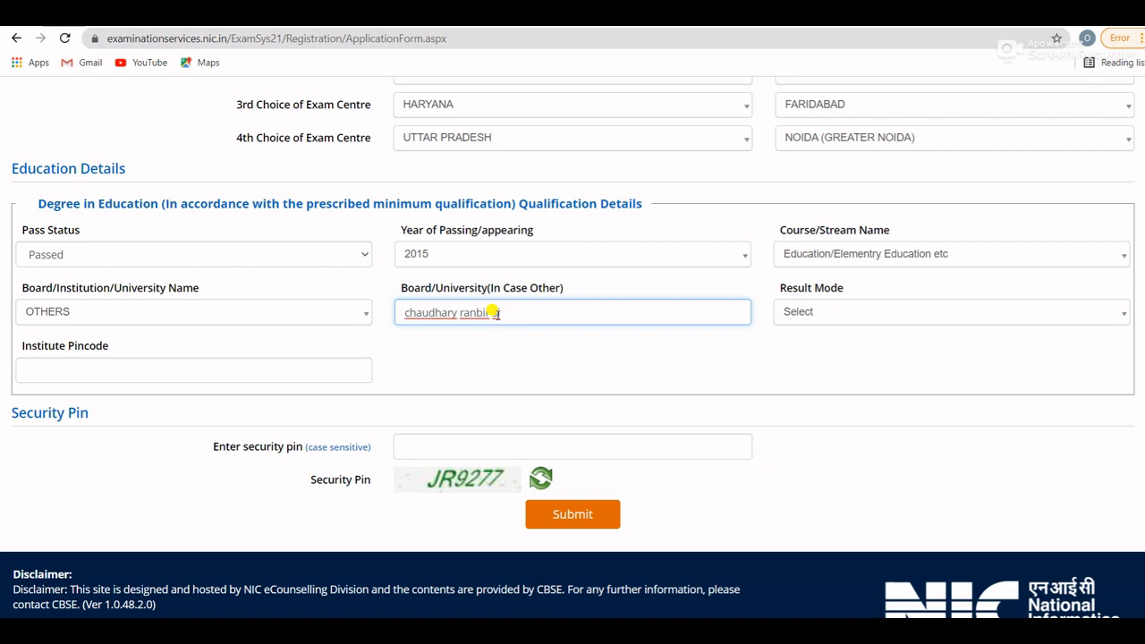
text(ranbir singh university jind)
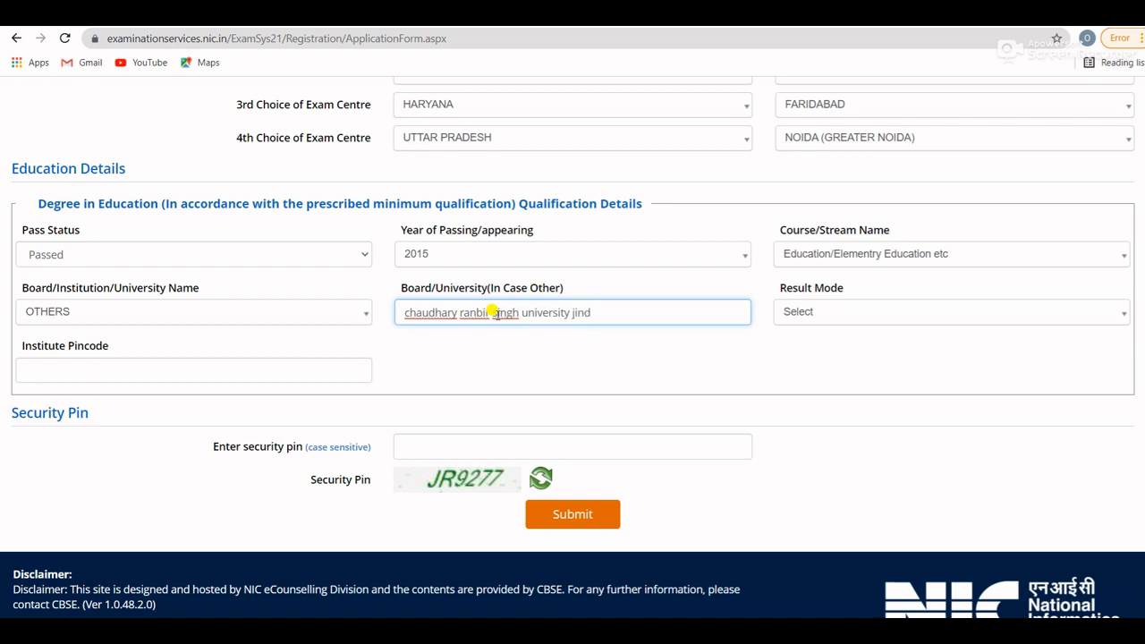
click(861, 313)
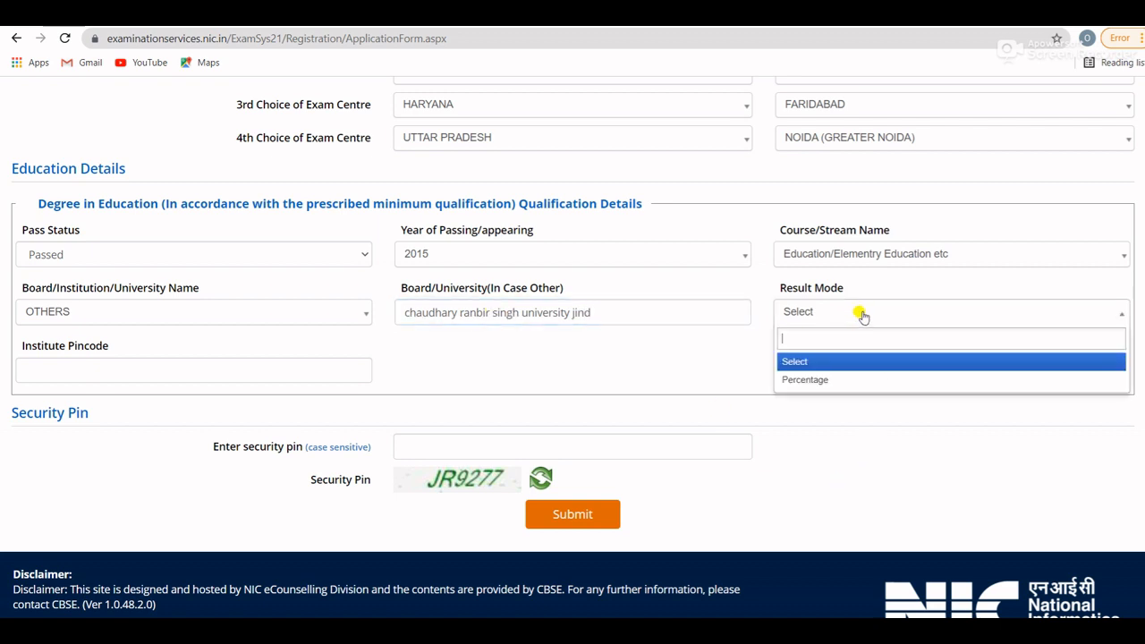
click(870, 381)
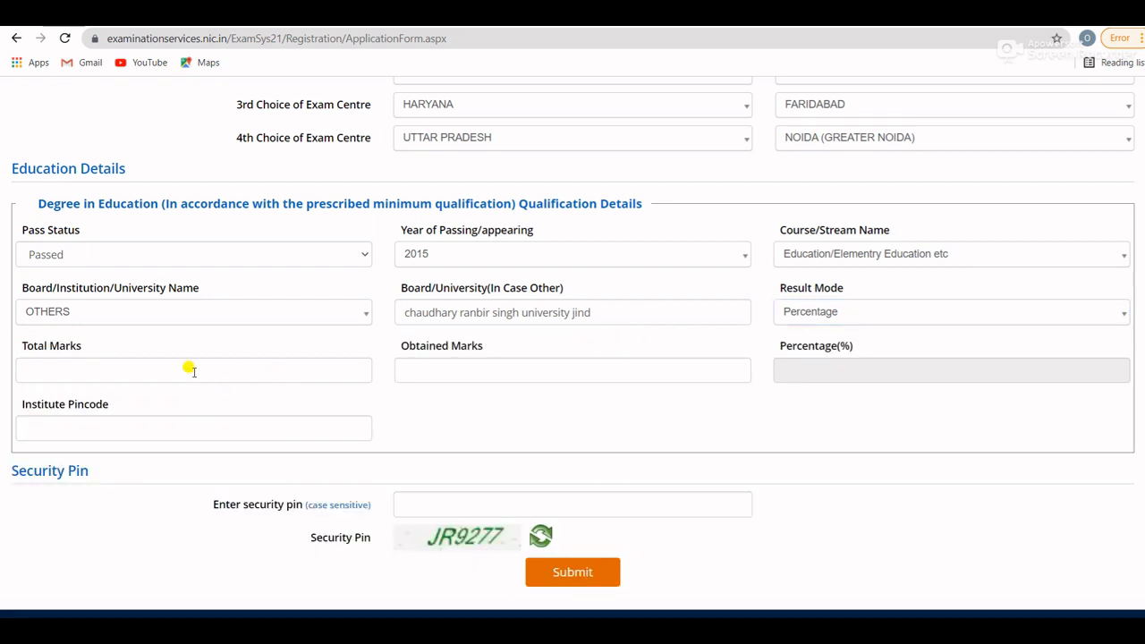
Enter 1450 as the Total Marks, 1249 as the Obtained Marks and 10017 as the Institute Pincode
click(193, 368)
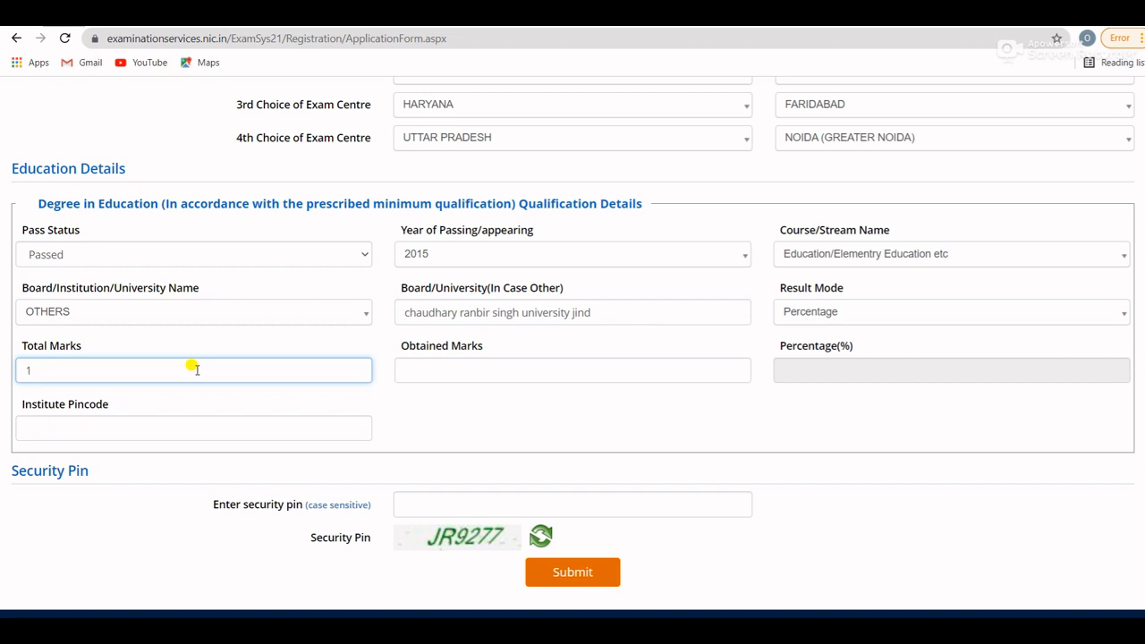
text(1450)
click(427, 373)
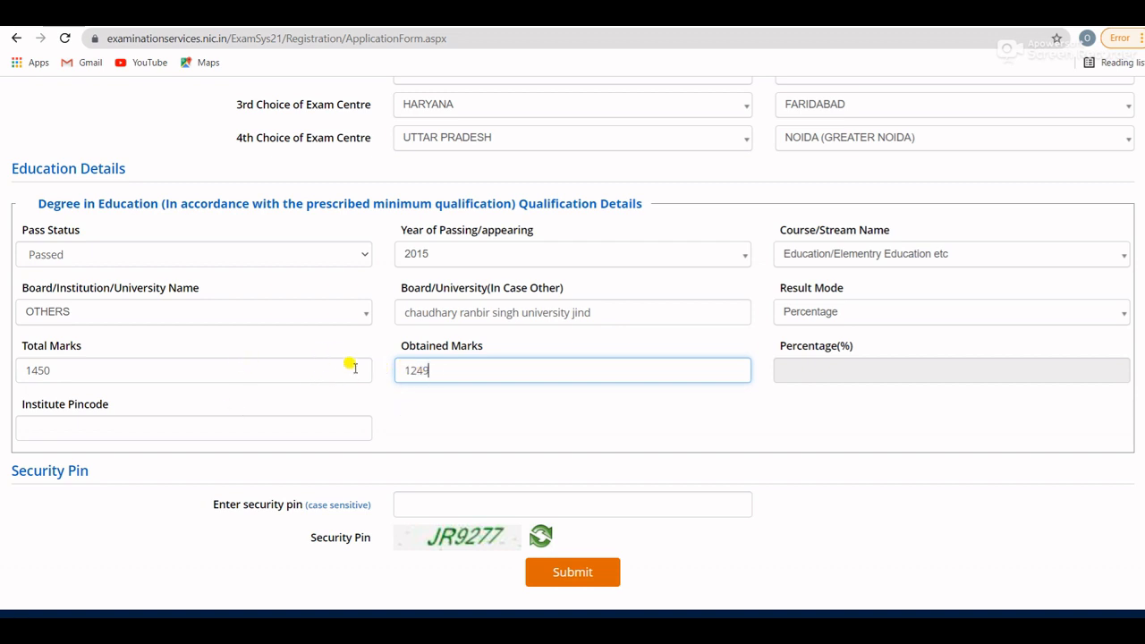
click(171, 430)
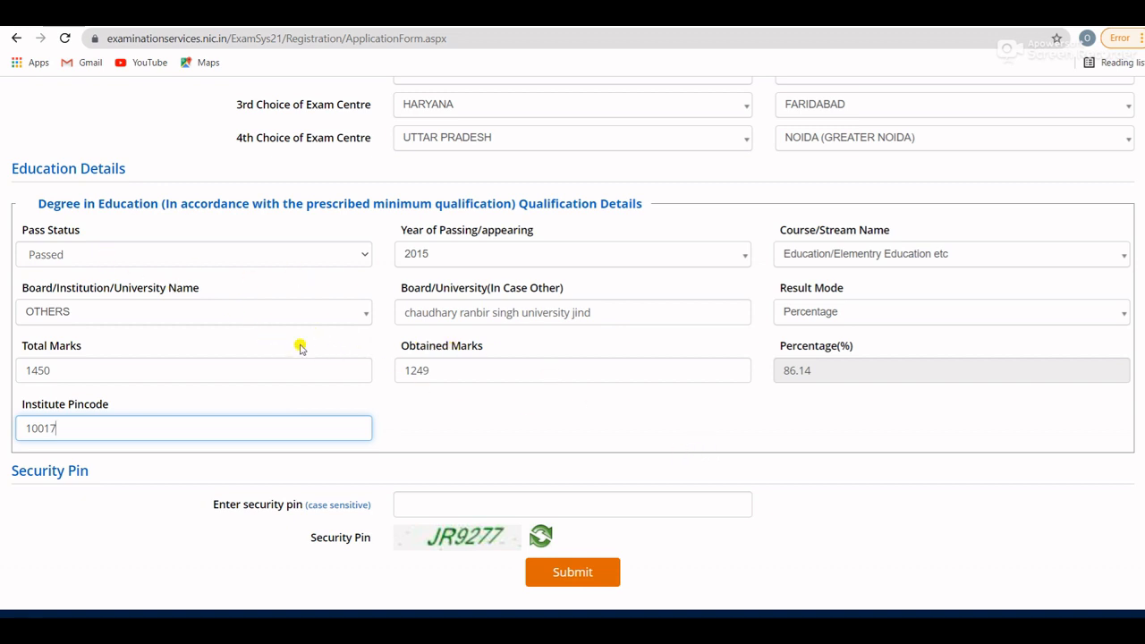
Set the Pass Status of the Degree in Education to Appearing and the Year of Passing/appearing to 2022
click(290, 260)
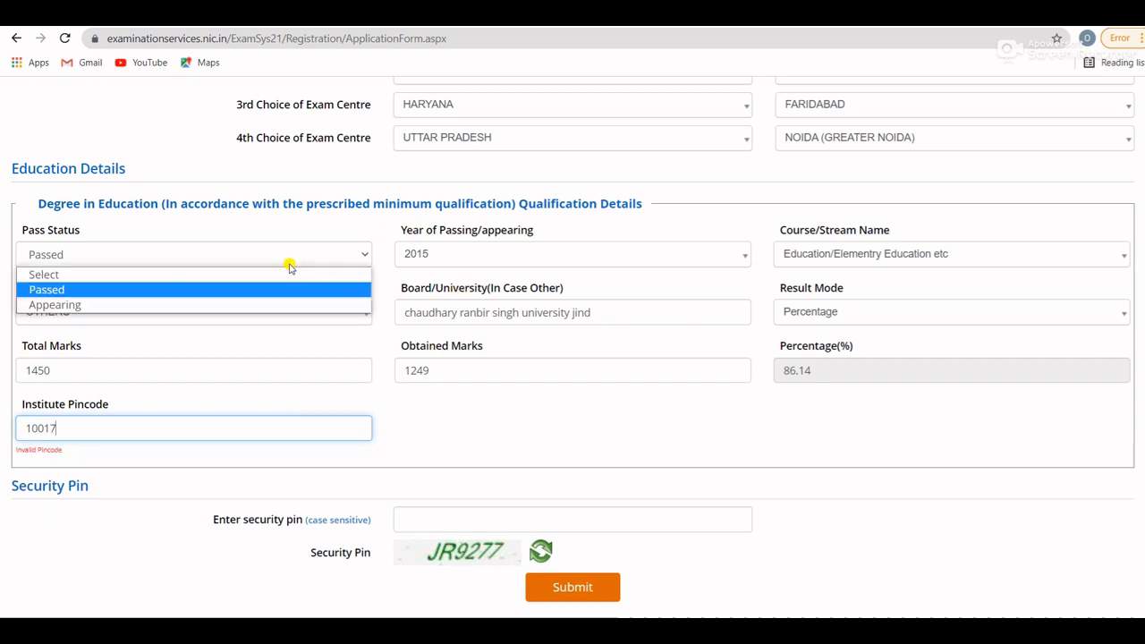
click(201, 304)
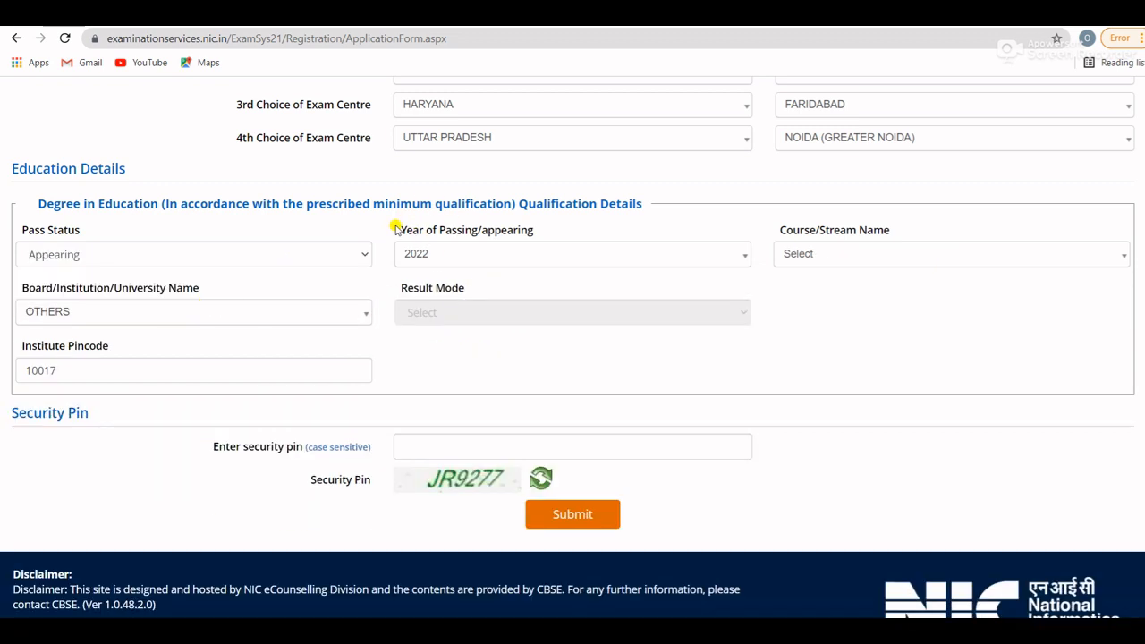
click(542, 267)
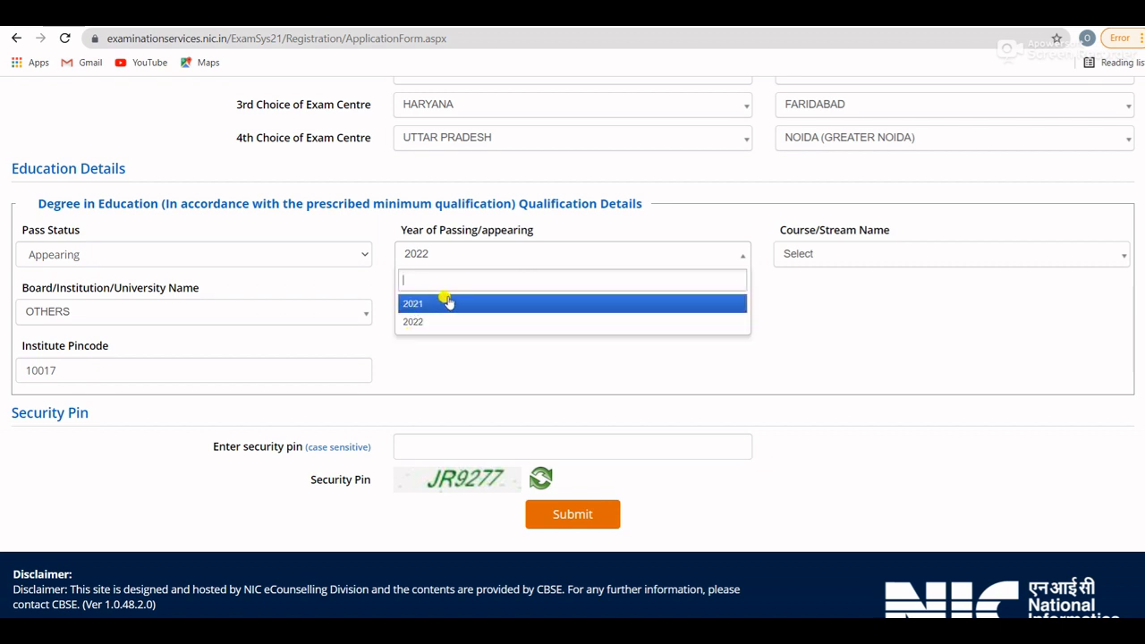
click(419, 304)
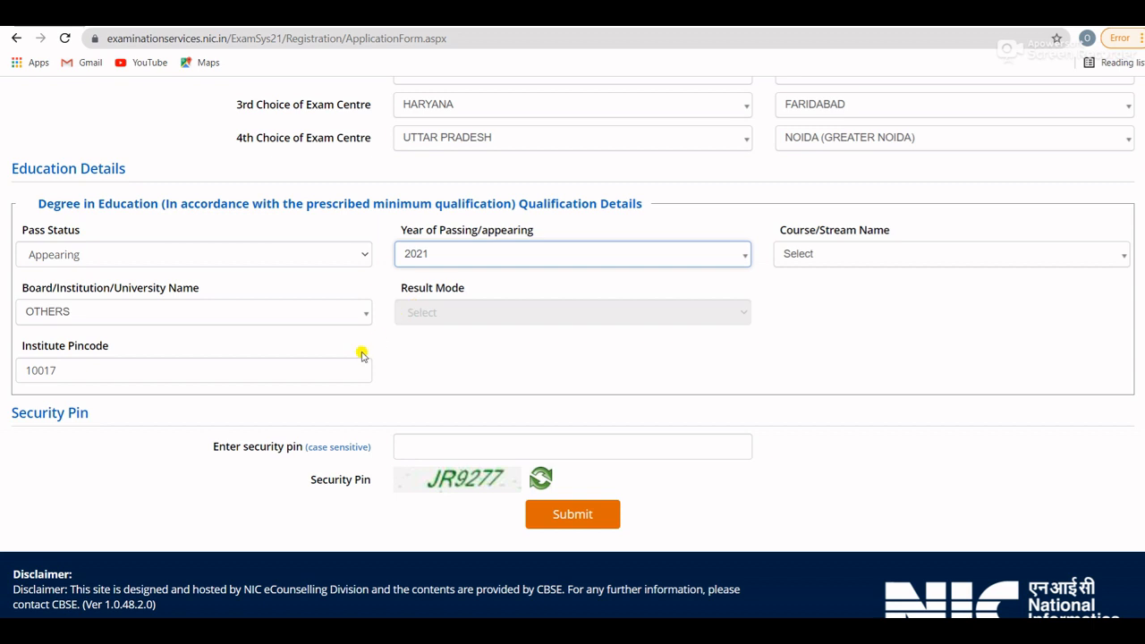
click(631, 260)
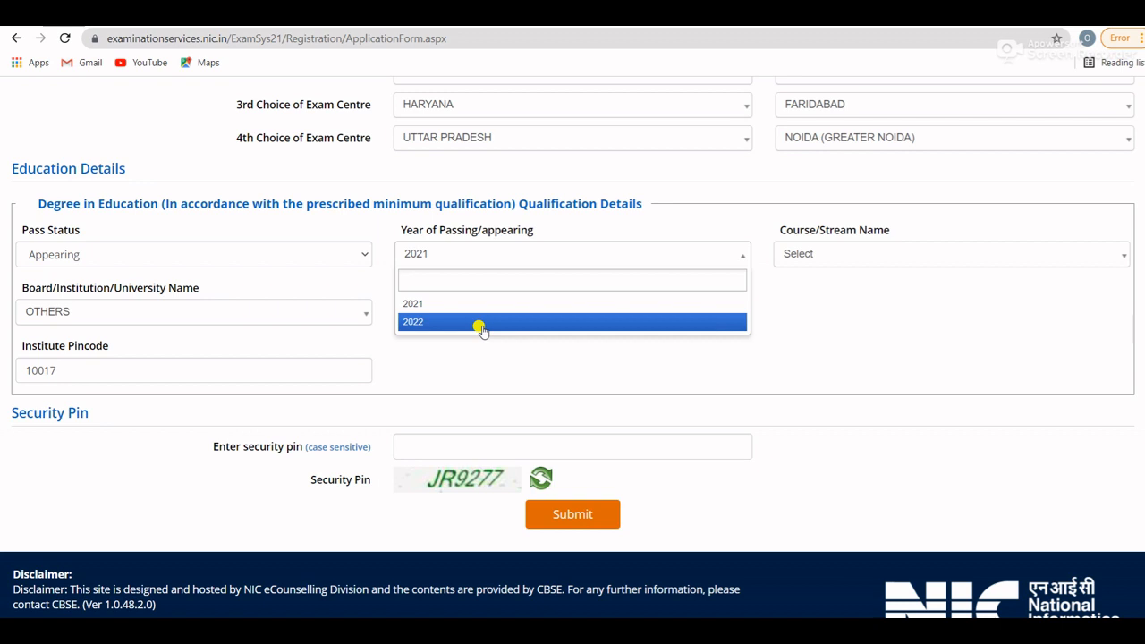
click(430, 326)
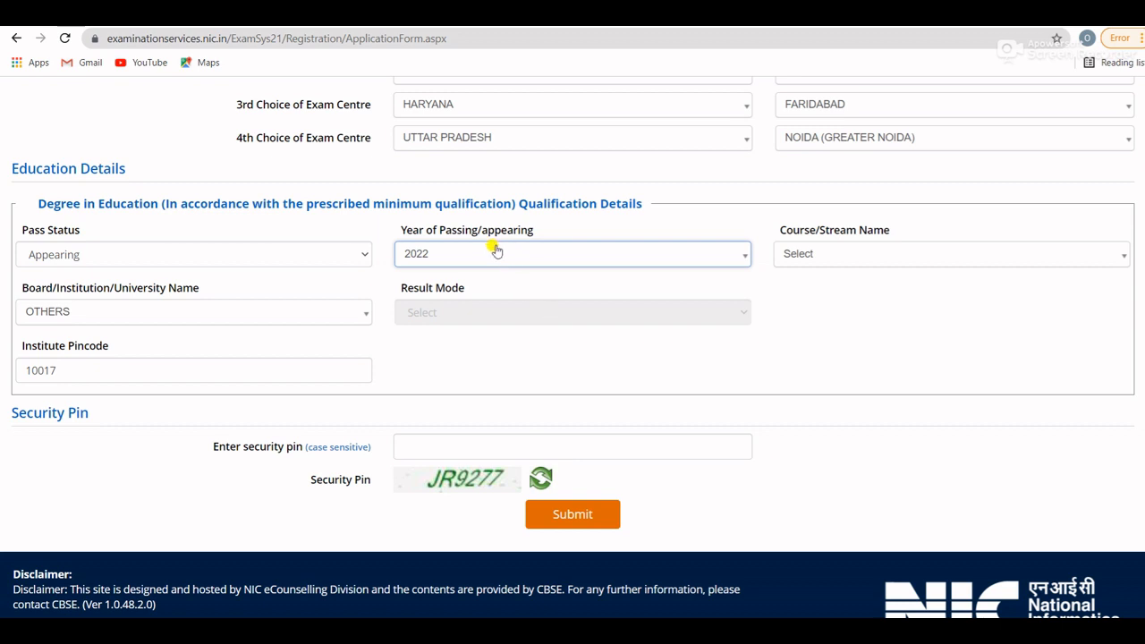
Choose Education/Elementry Education etc as the Course/Stream Name and keep OTHERS as the Board/Institution/University Name
click(856, 257)
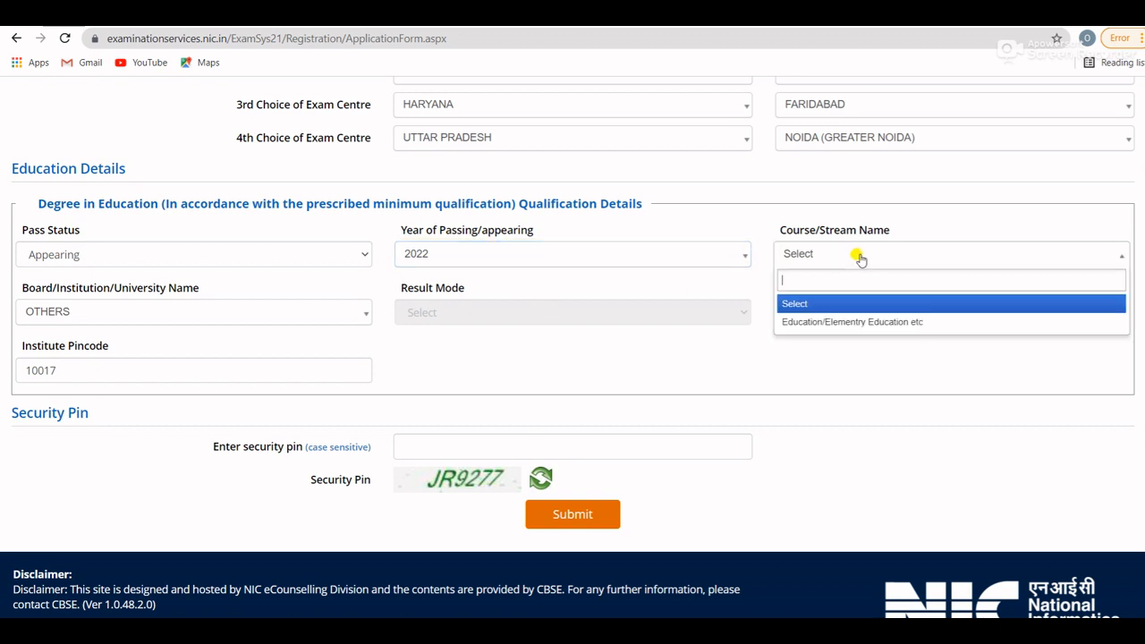
click(824, 321)
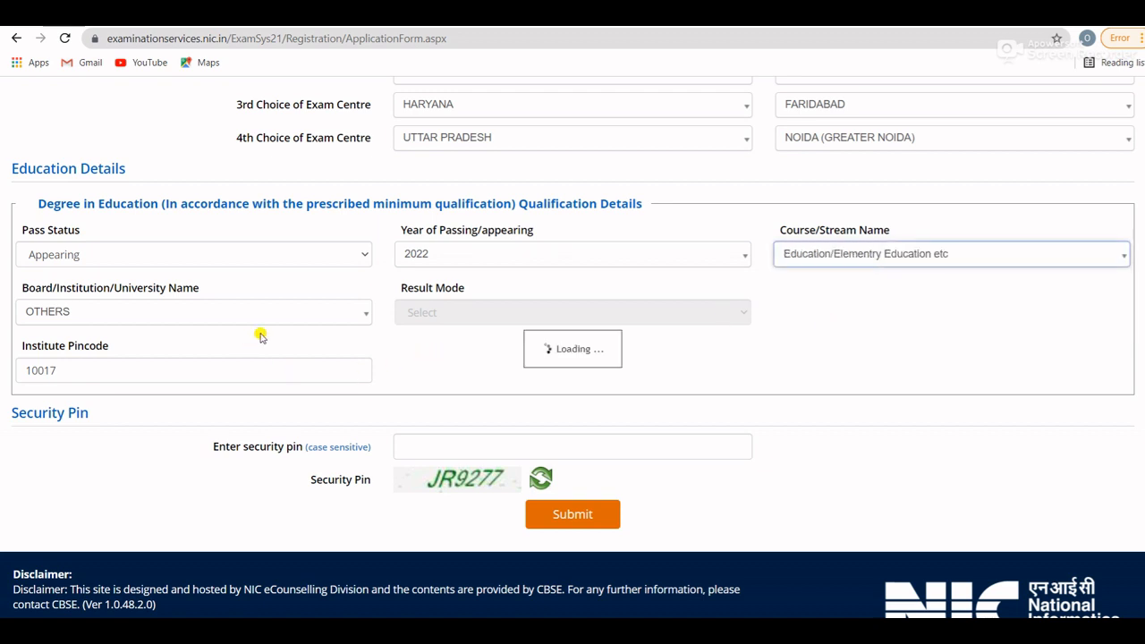
click(310, 315)
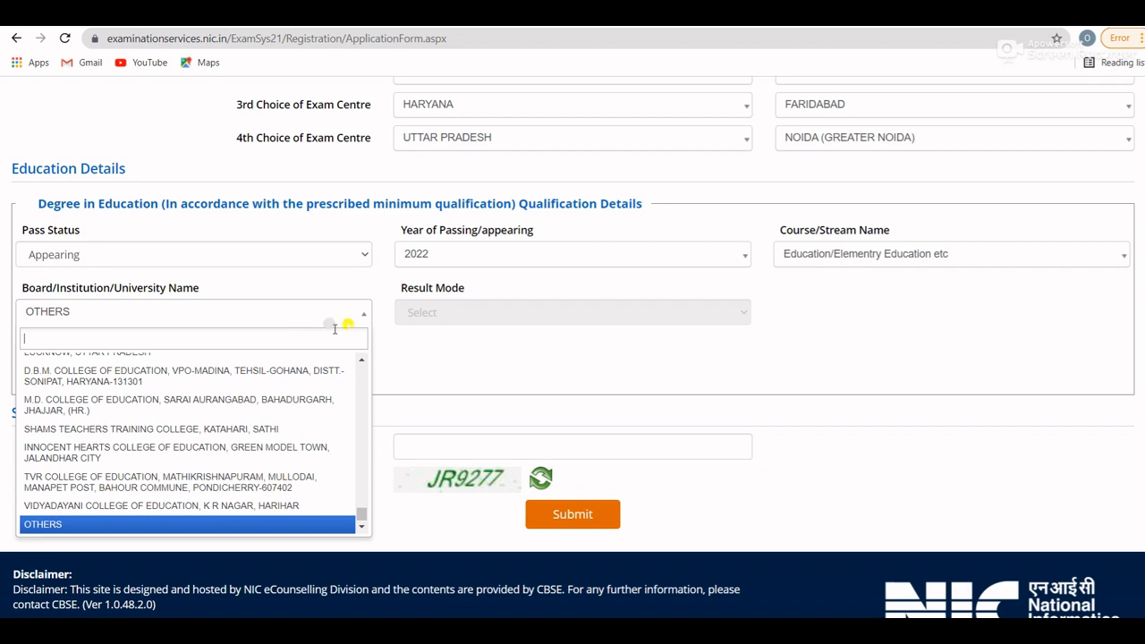
click(351, 320)
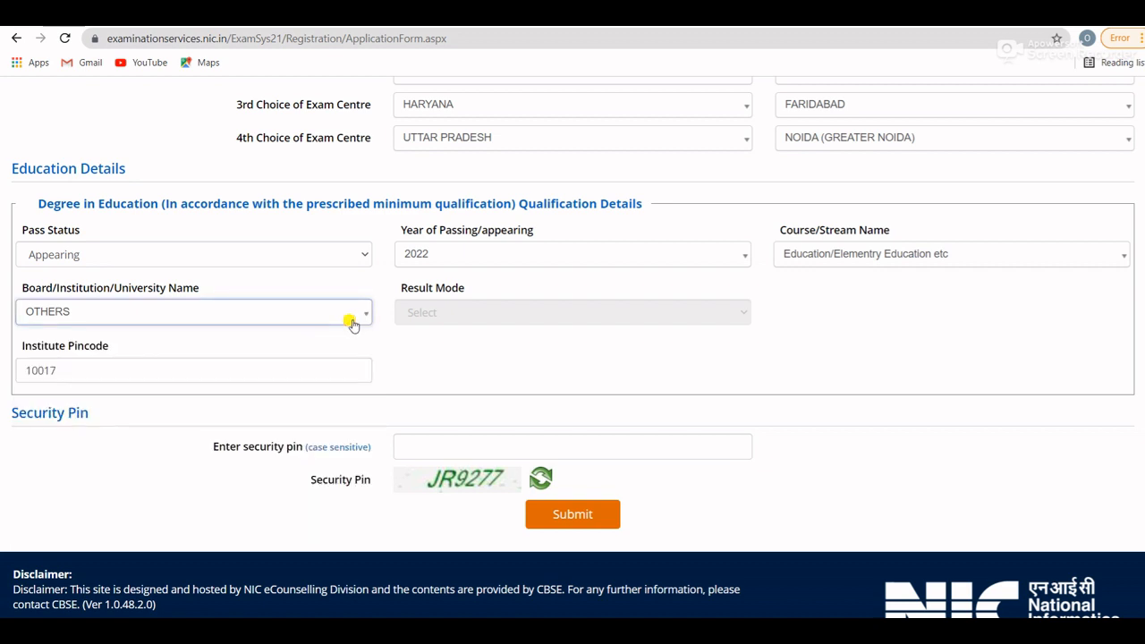
Enter the displayed security pin and try to submit the application form
click(268, 370)
scroll(470, 370, down, 1)
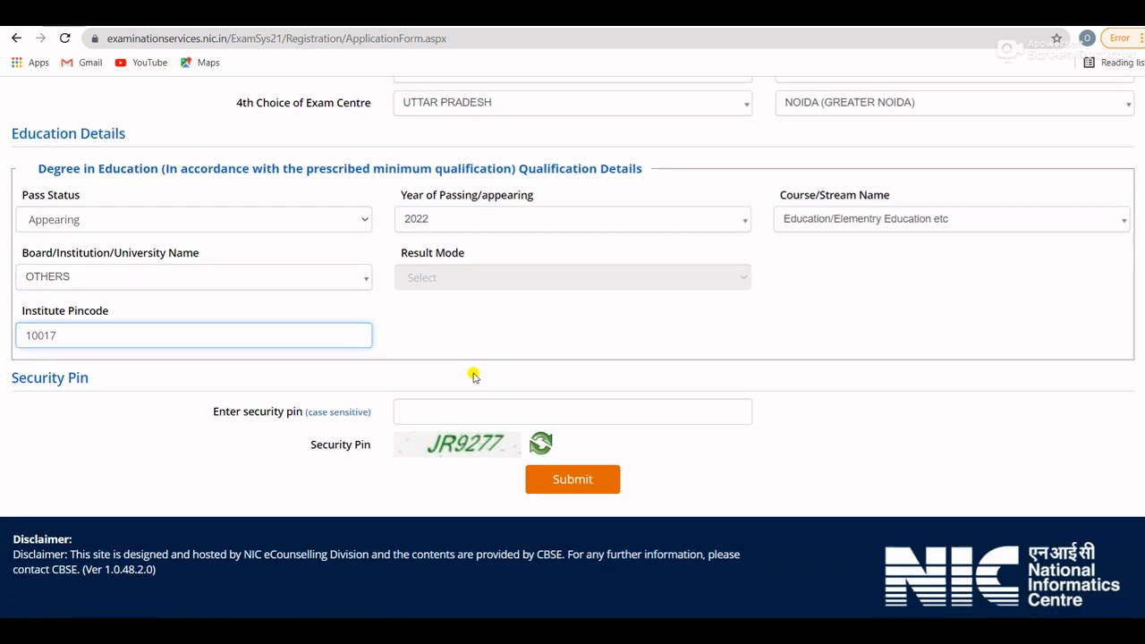
click(452, 410)
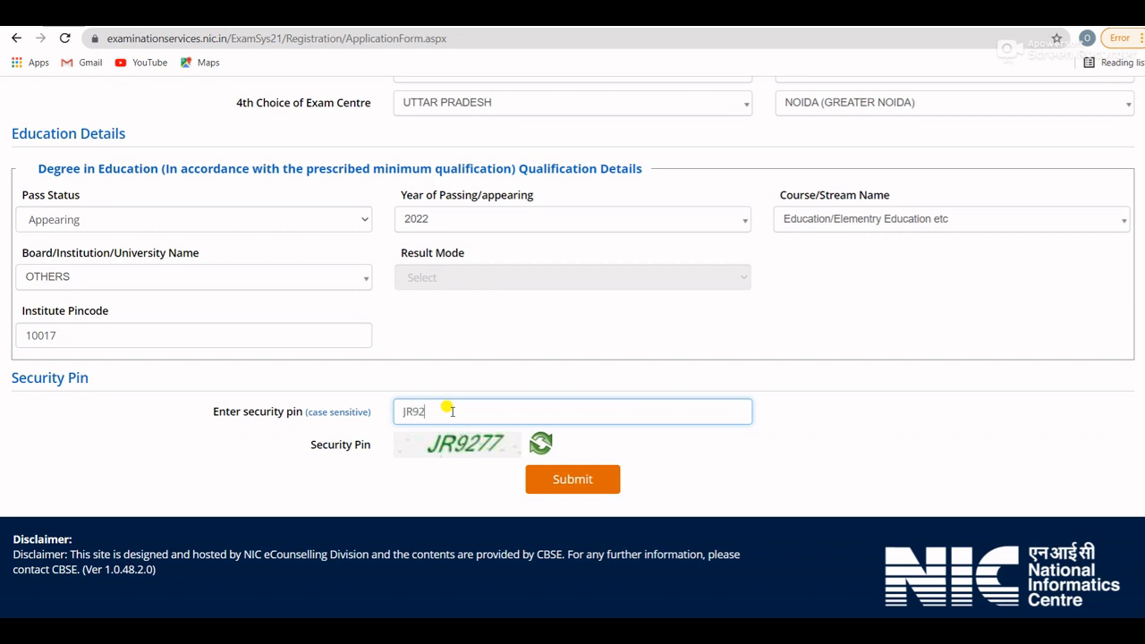
click(565, 479)
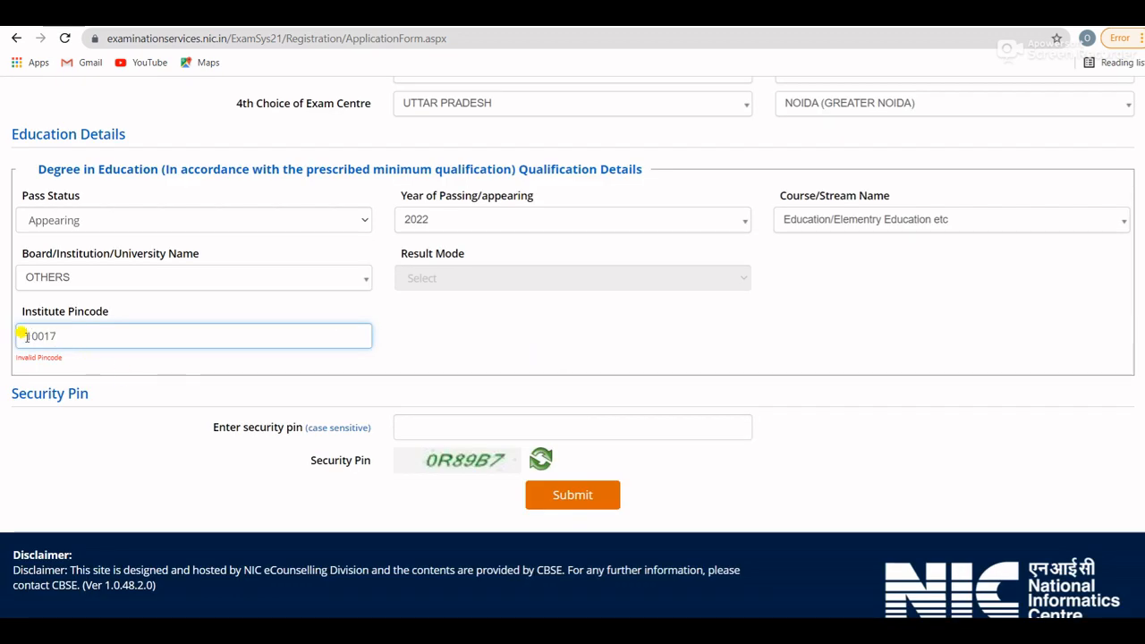
Correct the Institute Pincode to 110017, enter the newly displayed security pin and try to submit the application form again
click(27, 336)
text(1)
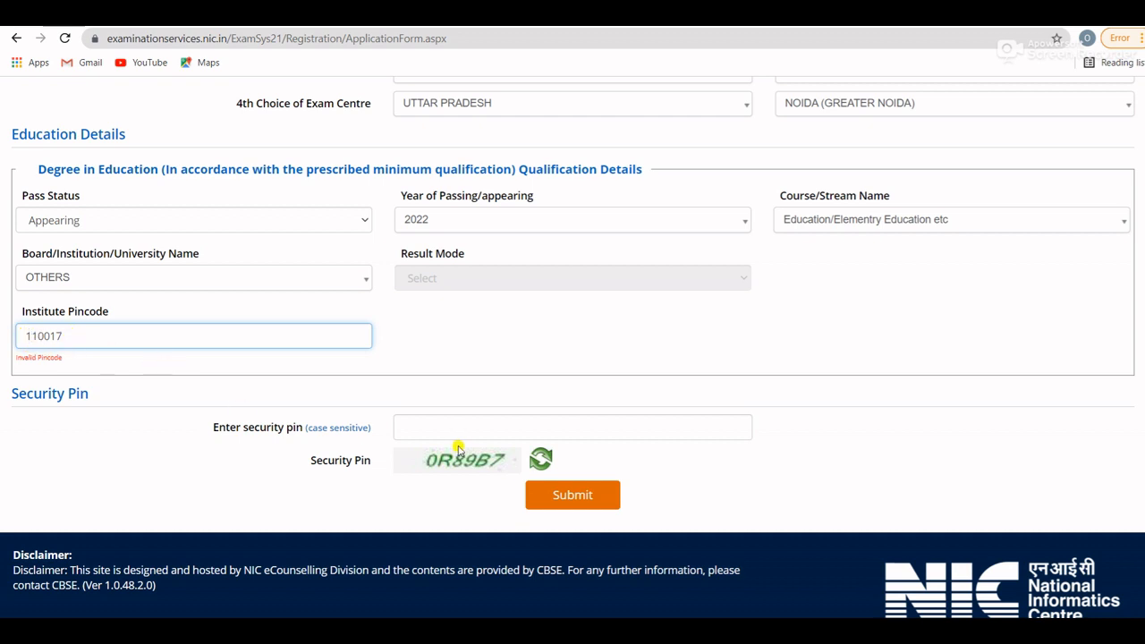
click(497, 433)
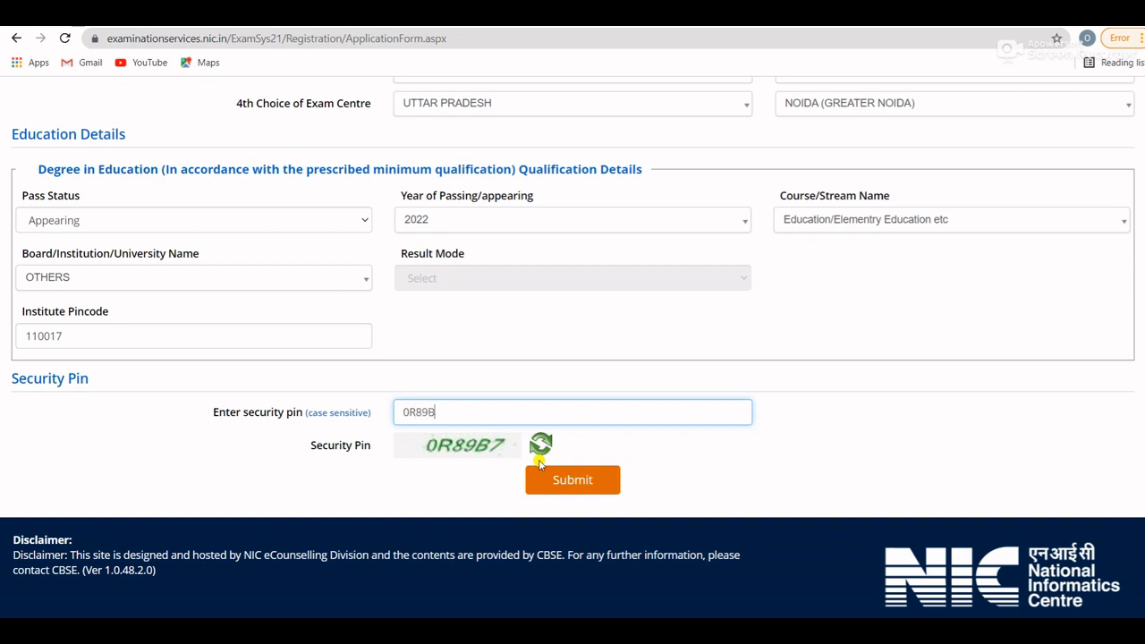
click(598, 484)
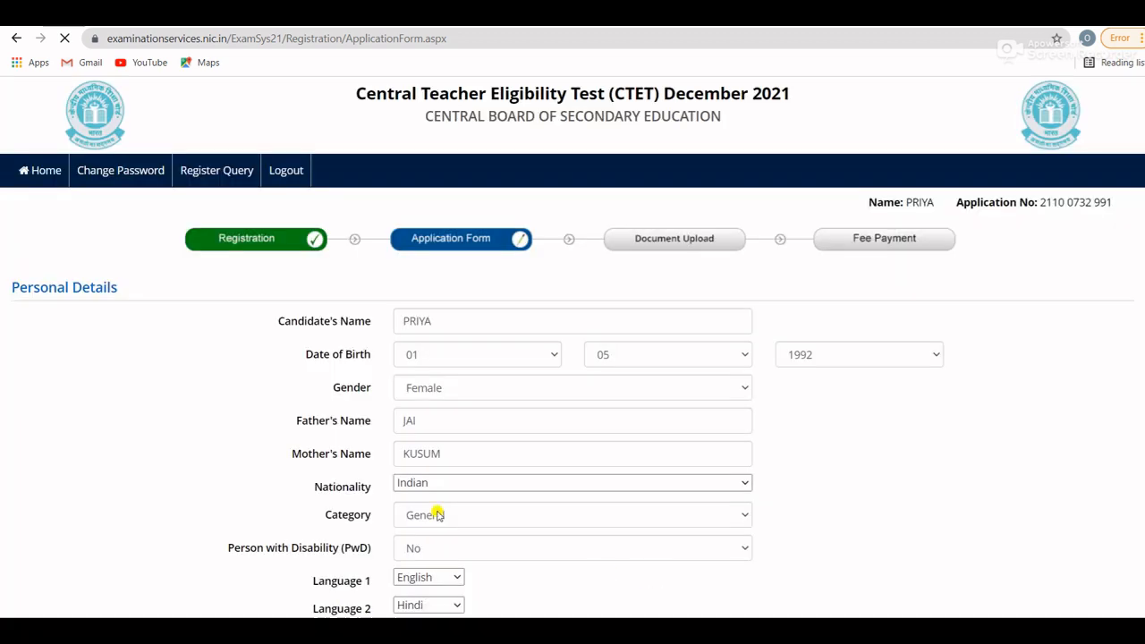
click(692, 126)
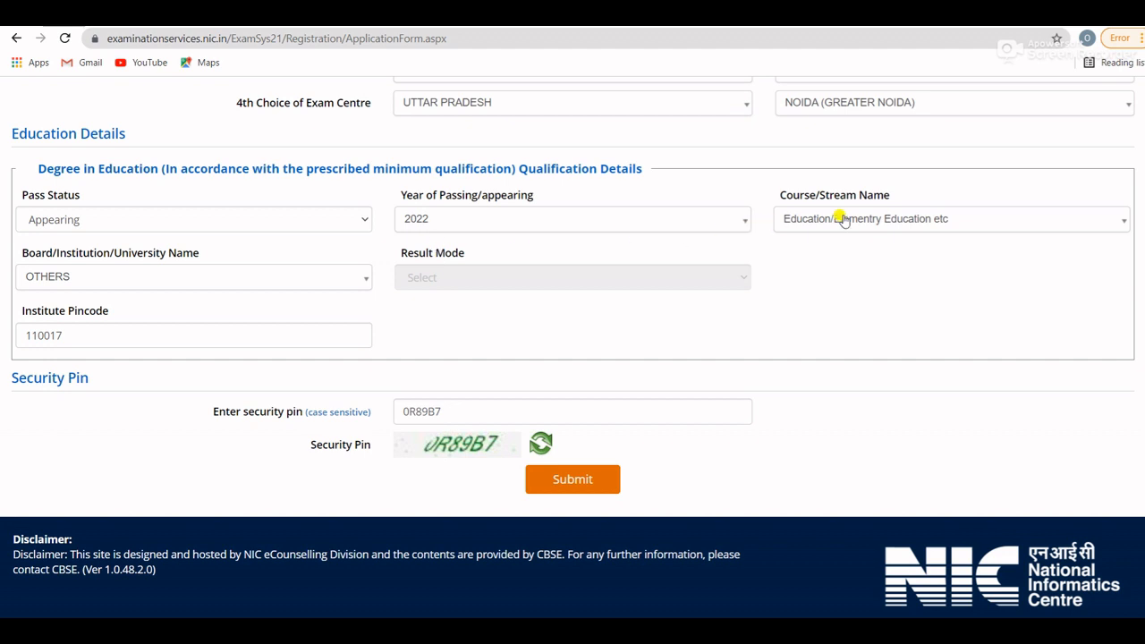
Find "AMITY" among the institutions, choose AMITY INS.OF EDU., M BLOCK SAKET NEW DELHI as the Board/Institution/University Name, and submit the application form
click(330, 280)
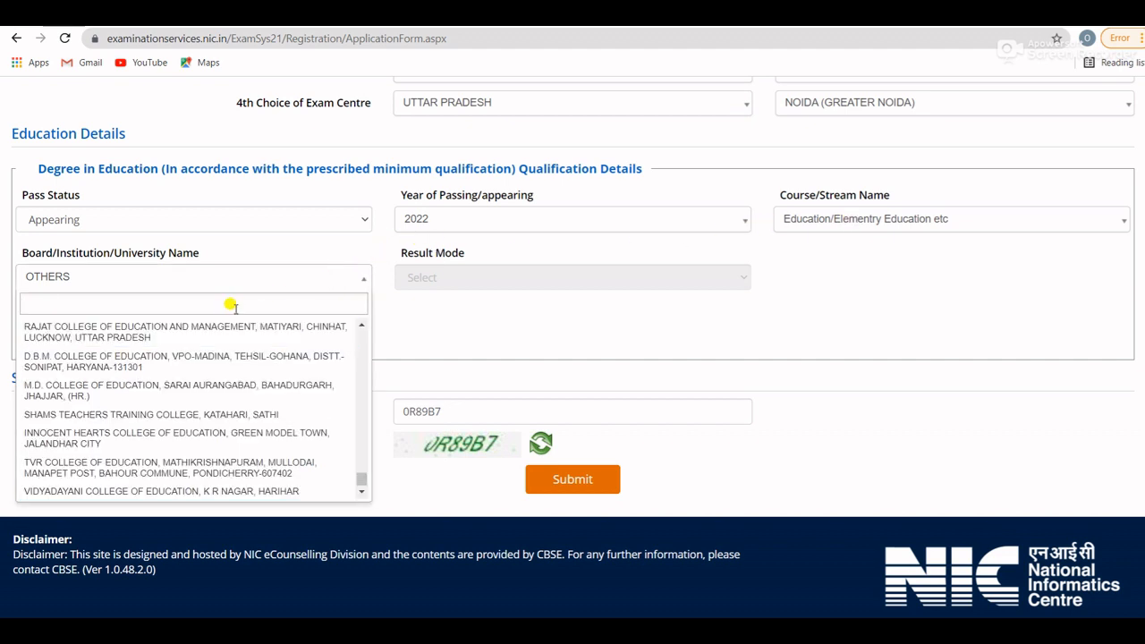
text(AMITY)
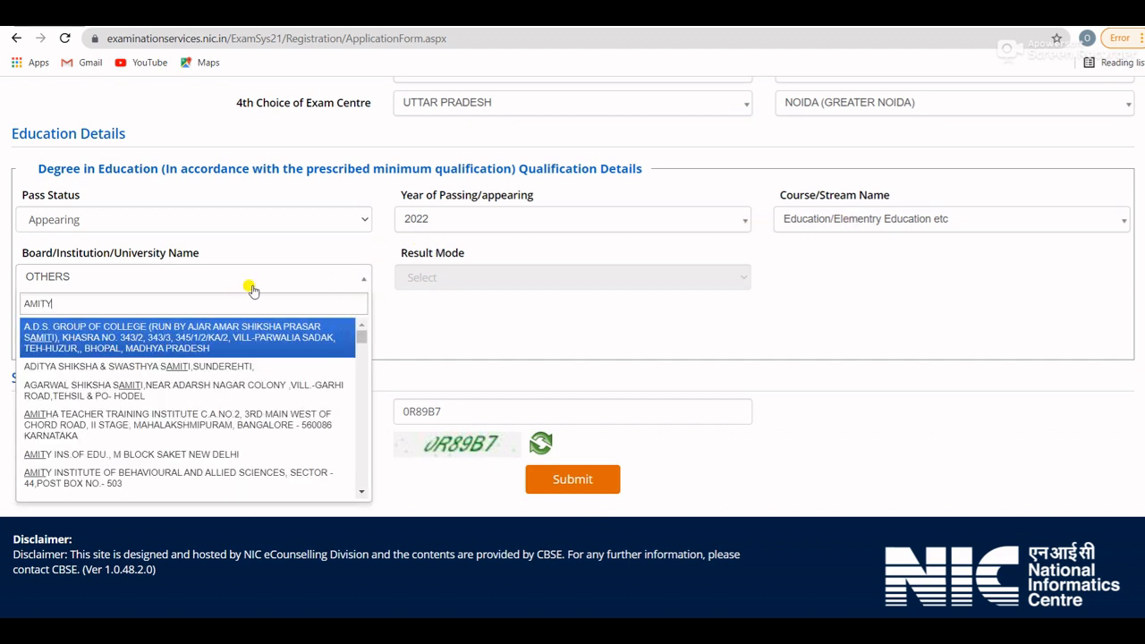
click(189, 328)
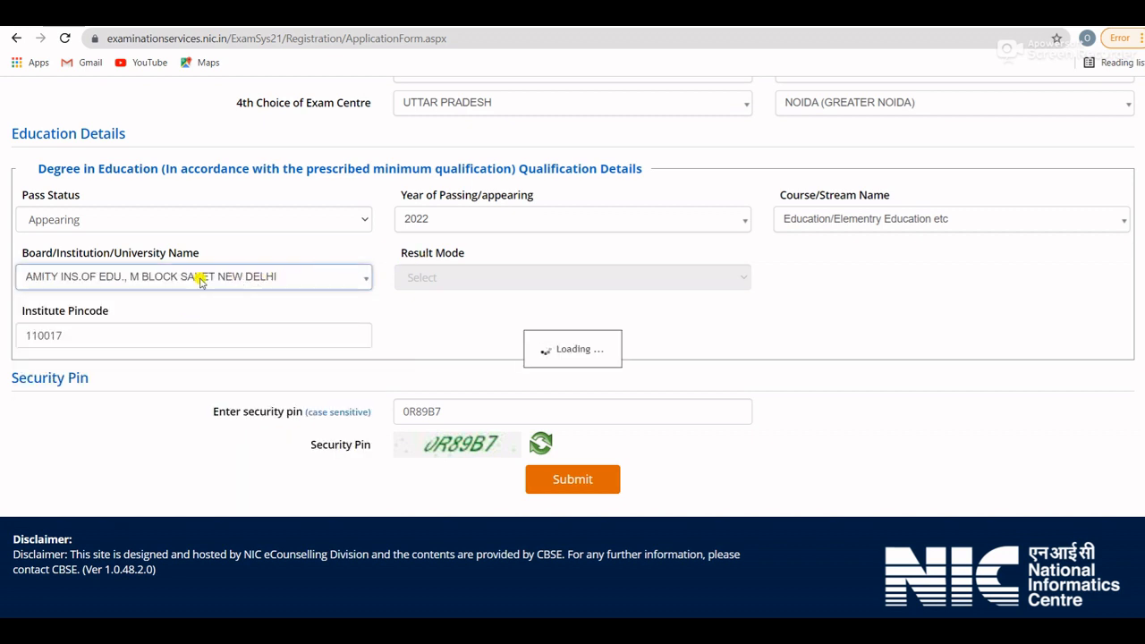
click(150, 337)
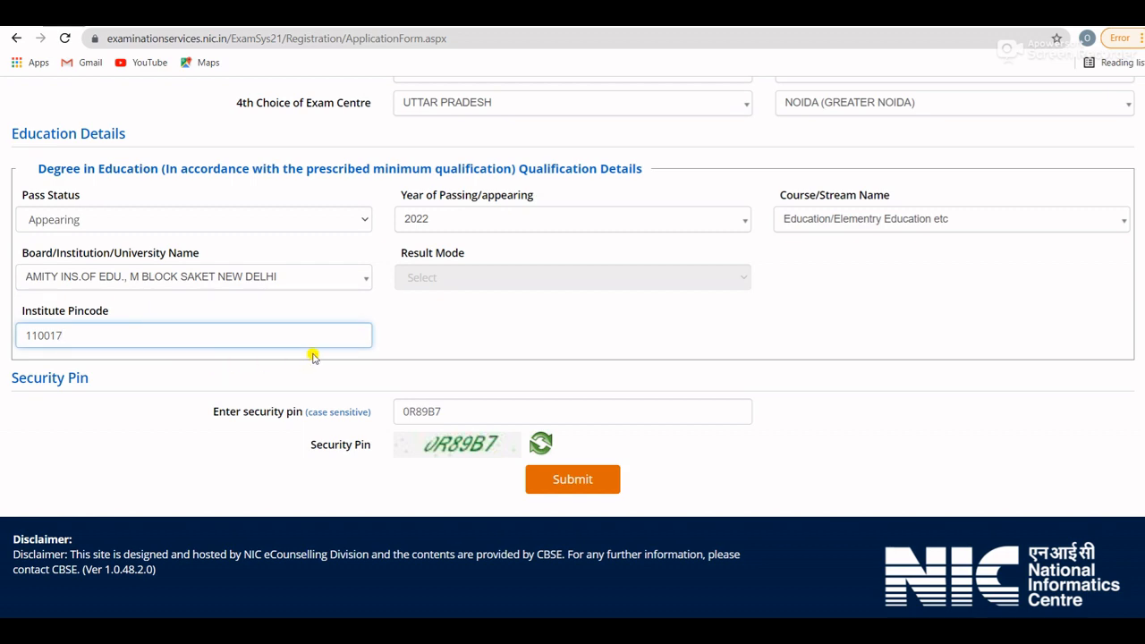
scroll(313, 356, up, 10)
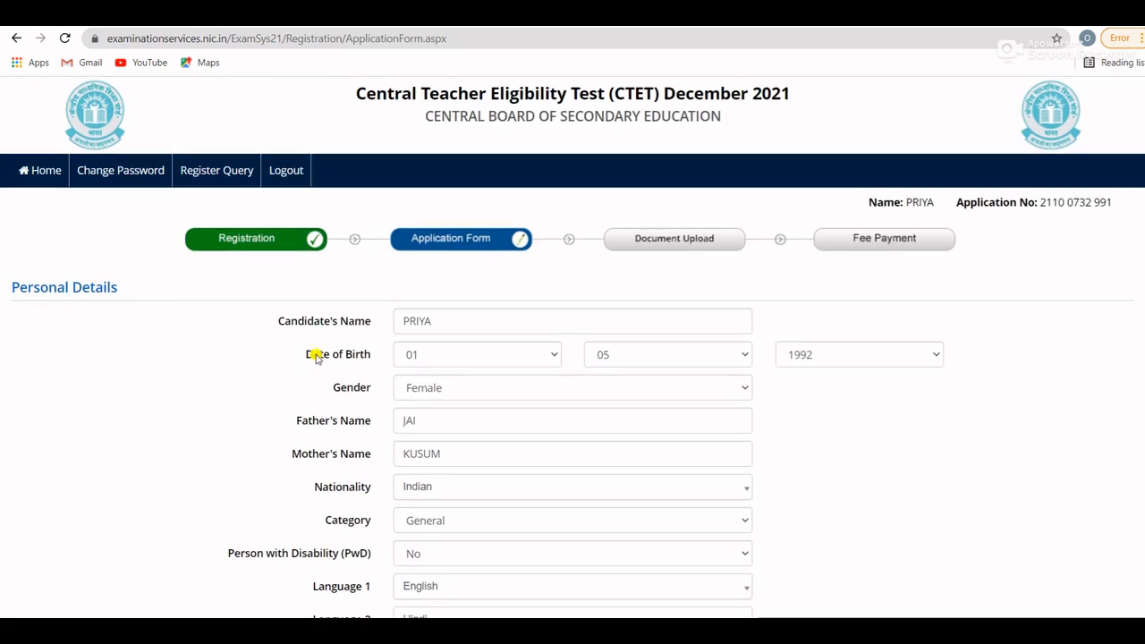
scroll(327, 367, down, 10)
click(536, 480)
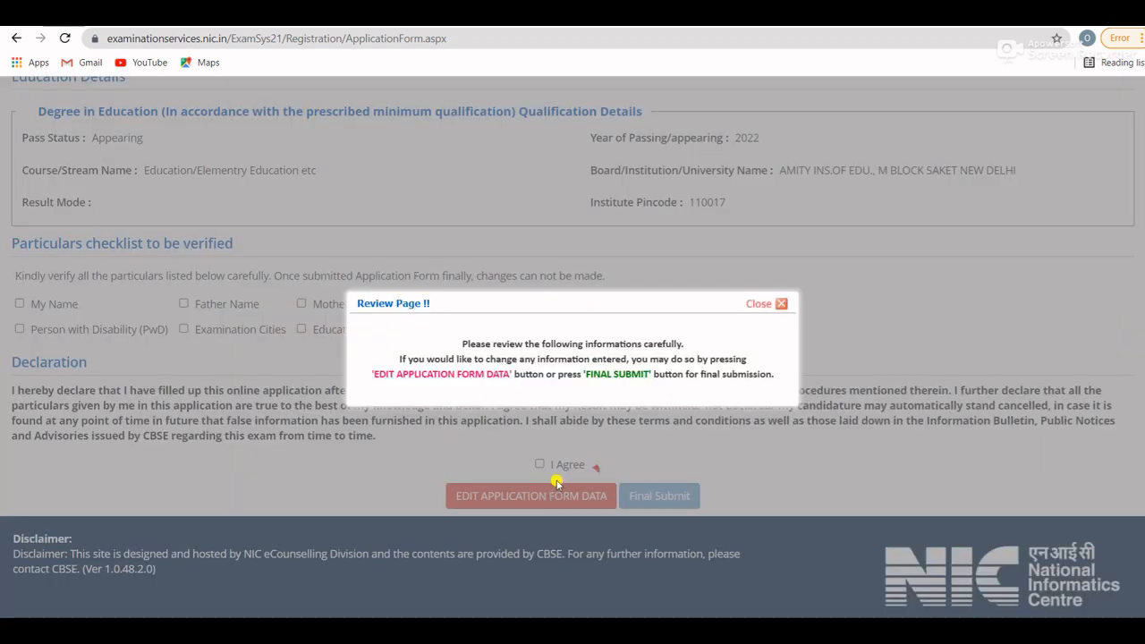
Dismiss the review notice and read through the exam choices and education details in the submitted application form
click(773, 305)
scroll(403, 336, up, 3)
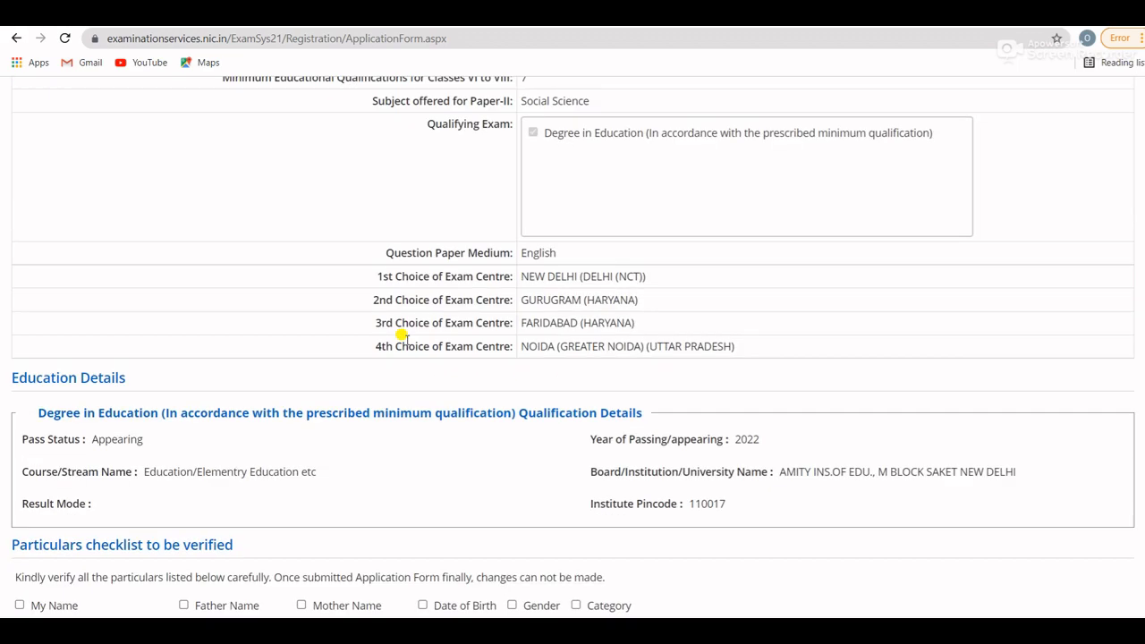
scroll(402, 335, up, 5)
scroll(407, 406, down, 4)
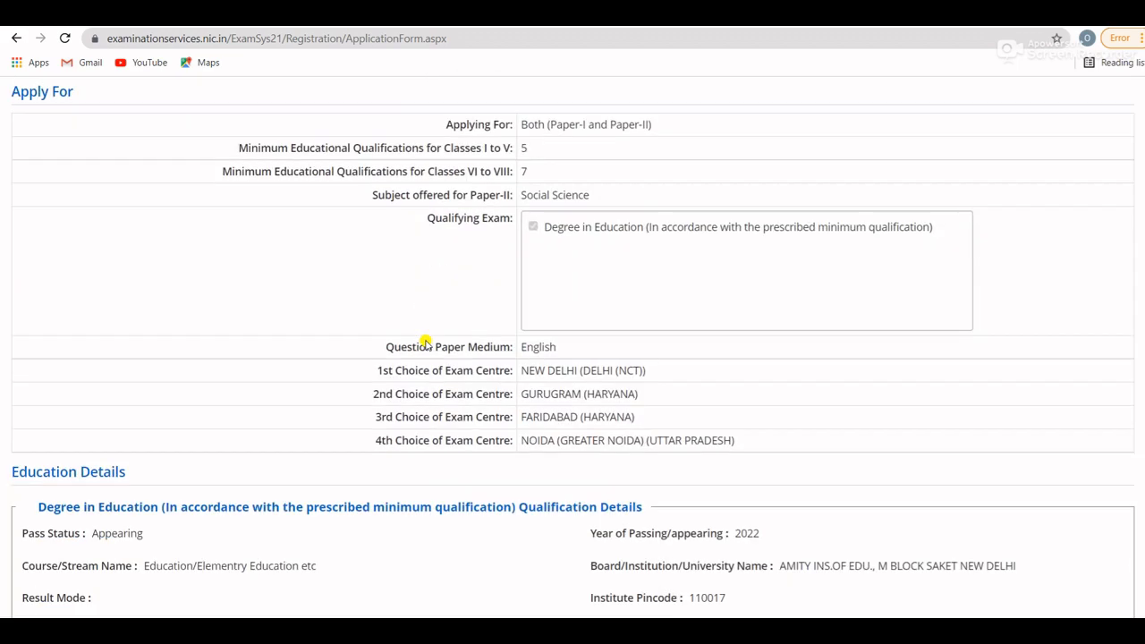
scroll(425, 342, down, 4)
scroll(432, 343, up, 3)
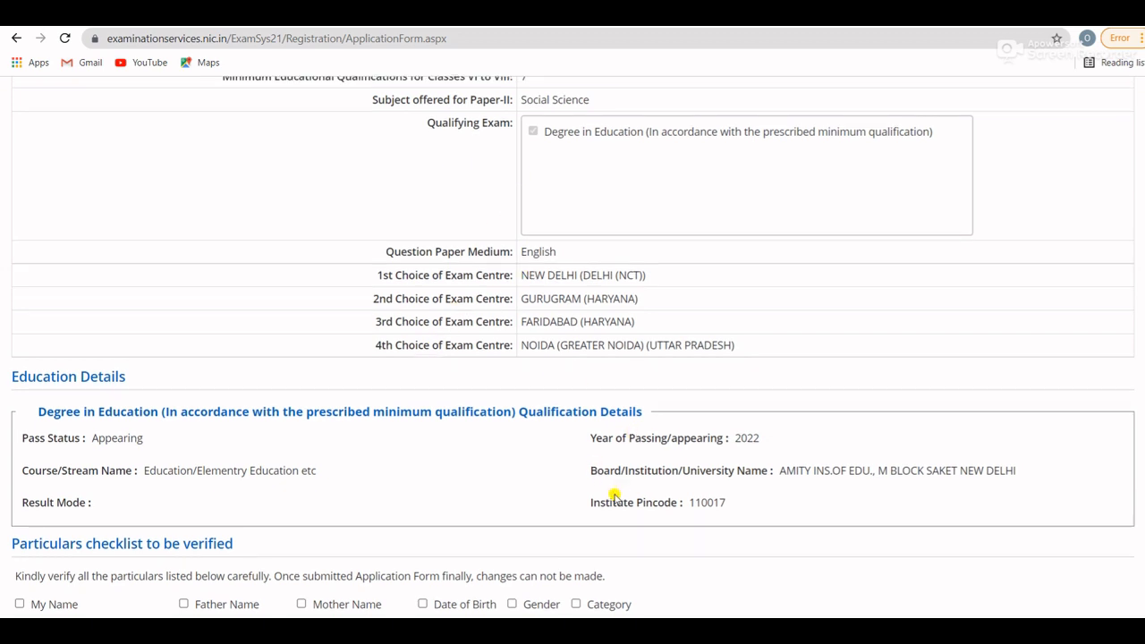
scroll(613, 499, down, 3)
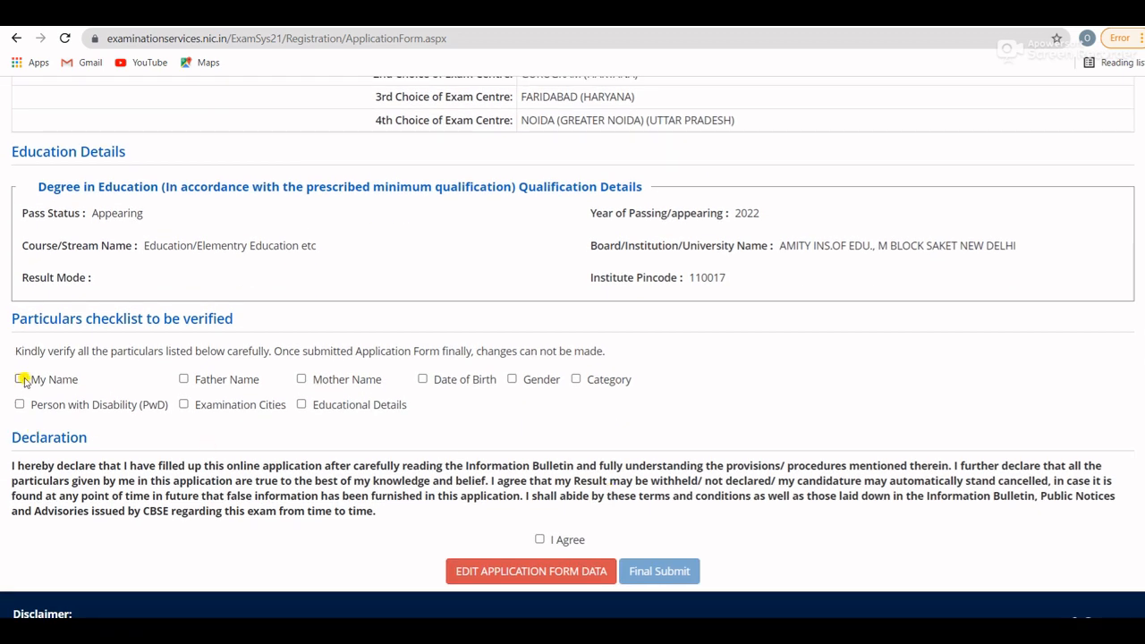
Mark all nine particulars in the checklist as verified, from My Name to Educational Details, and agree to the declaration
click(20, 379)
click(19, 404)
click(183, 380)
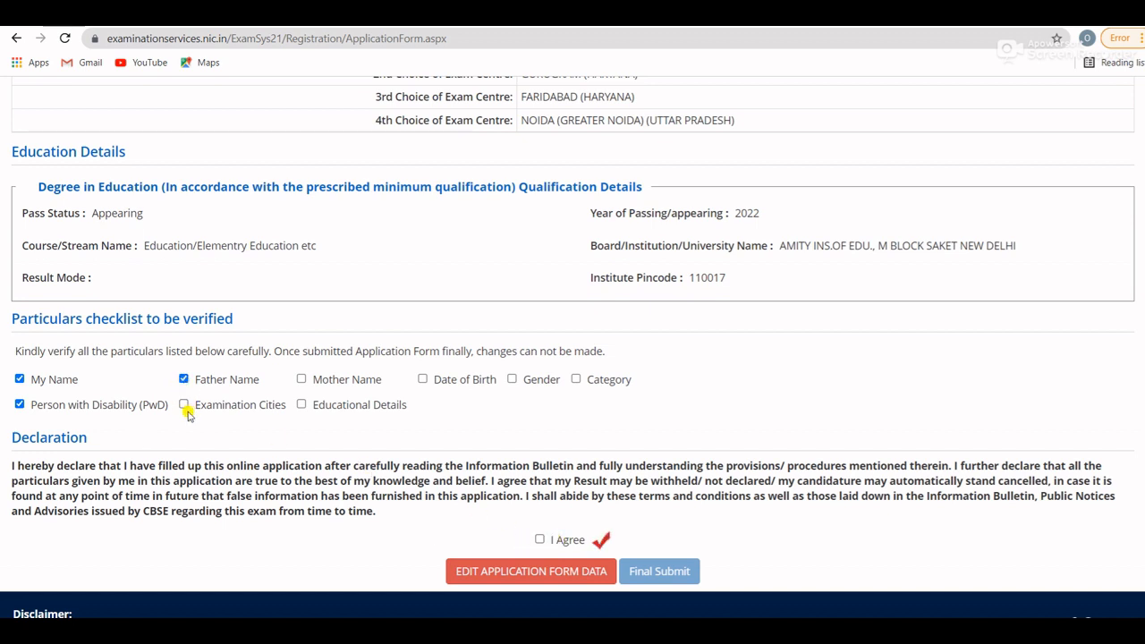
click(183, 405)
click(302, 379)
click(301, 405)
click(424, 379)
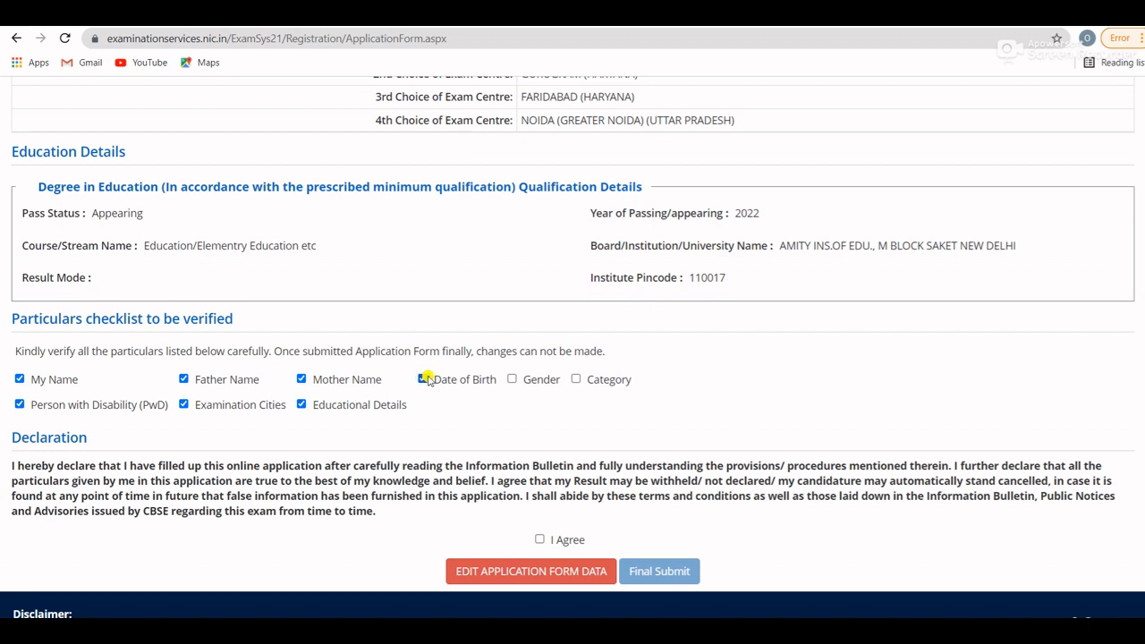
click(512, 380)
click(576, 379)
scroll(583, 403, down, 1)
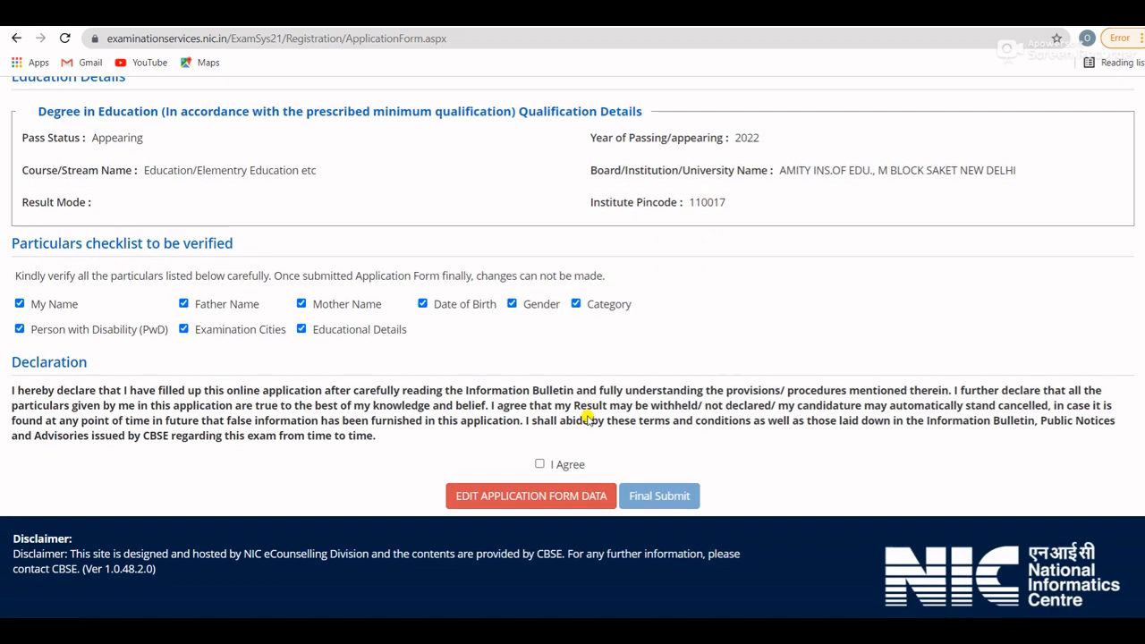
click(541, 464)
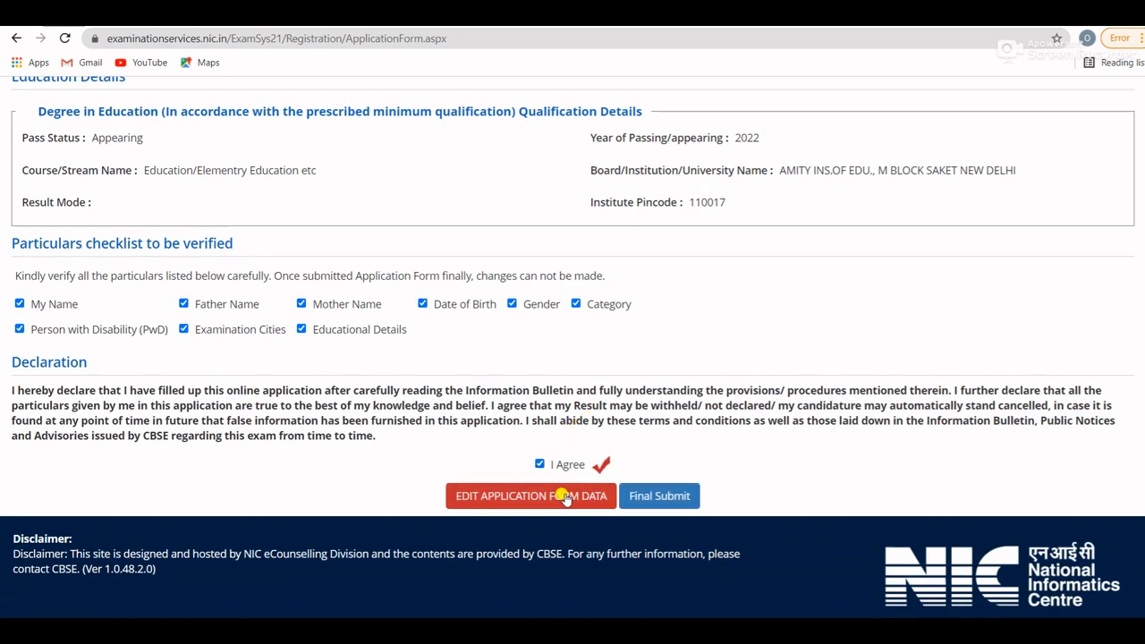
Reopen the application form data for editing and look over the exam centre choices and education details
click(565, 497)
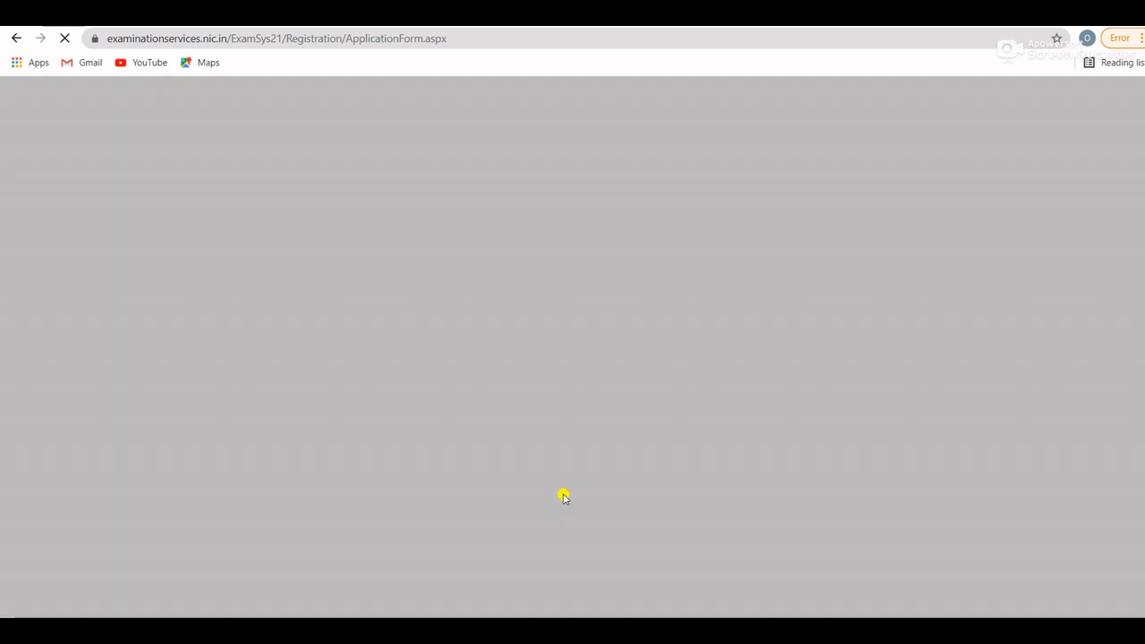
scroll(460, 439, down, 15)
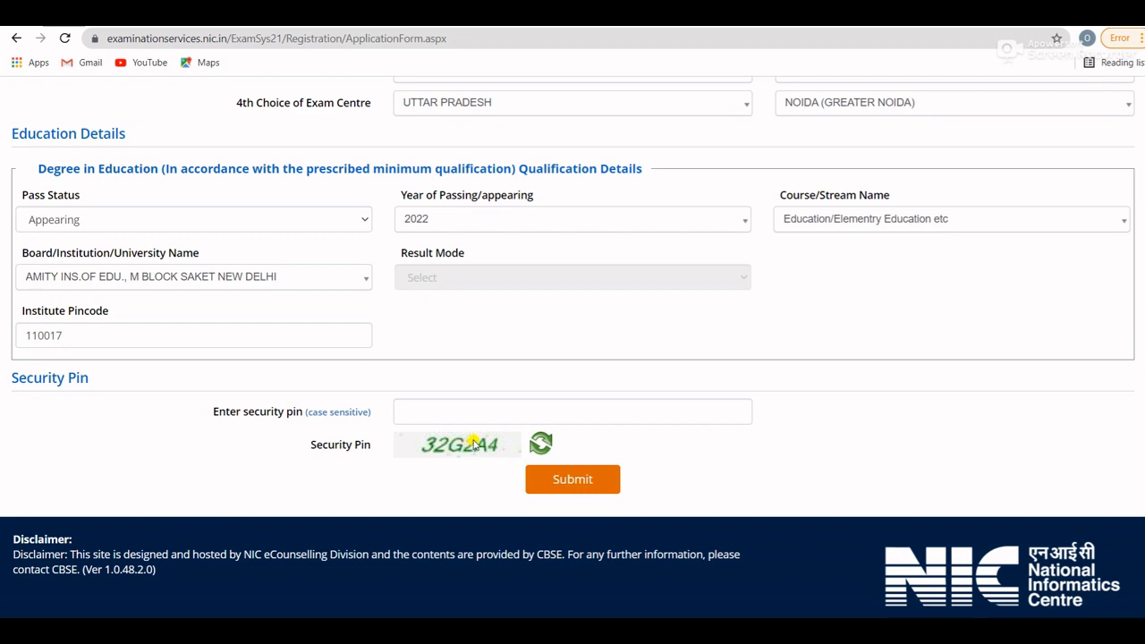
scroll(473, 441, up, 8)
scroll(474, 368, down, 8)
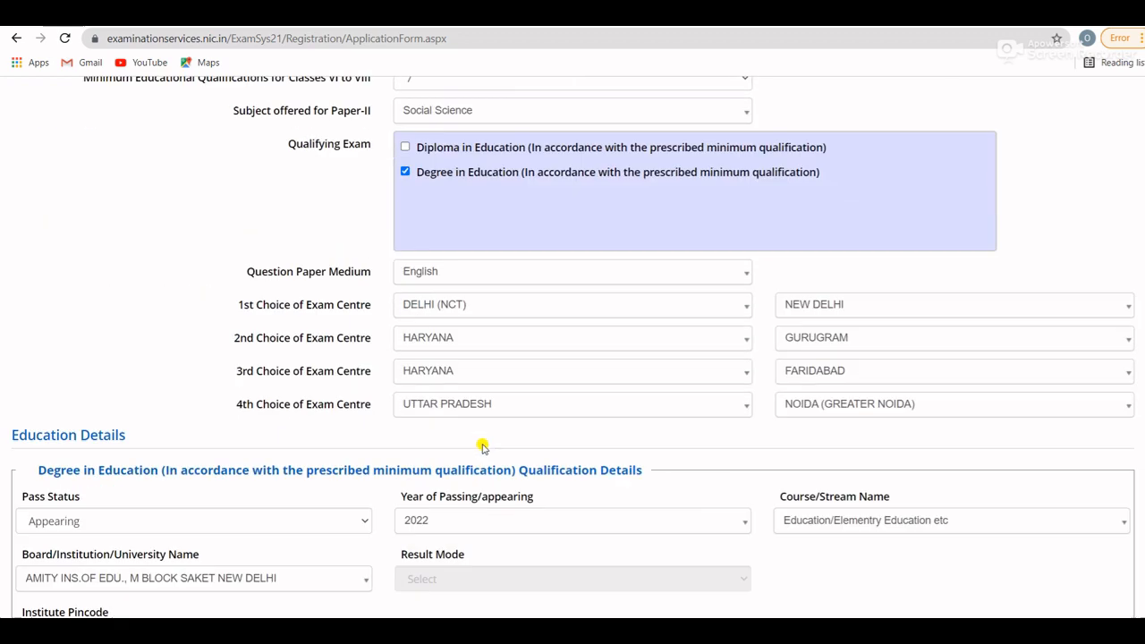
Enter the displayed security pin, submit the application form again and dismiss the review notice
click(573, 487)
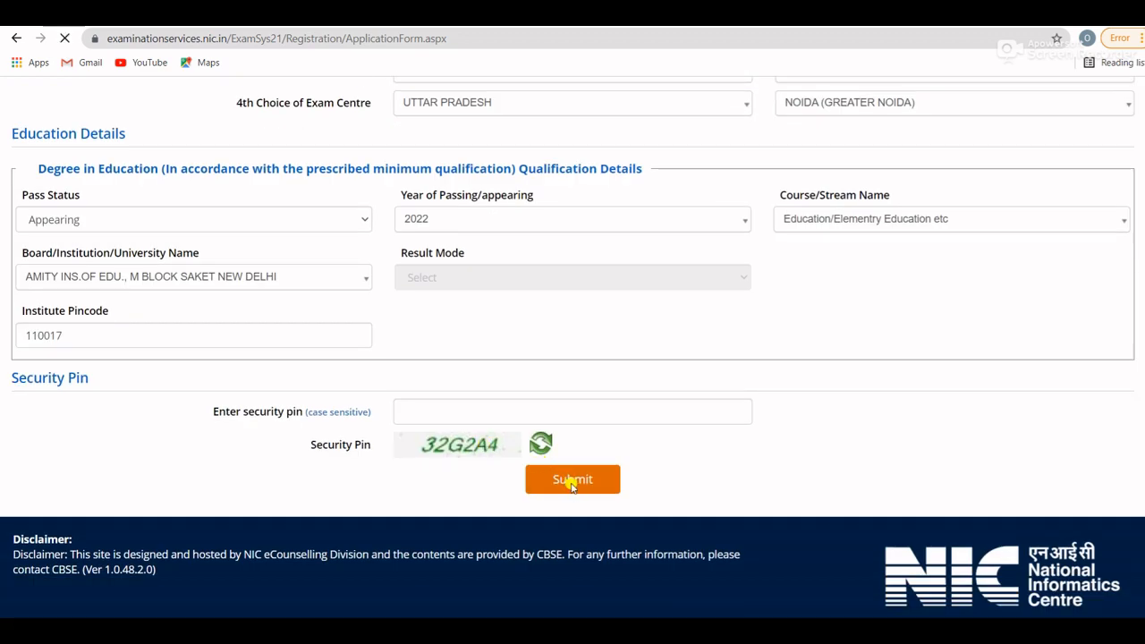
scroll(503, 435, down, 6)
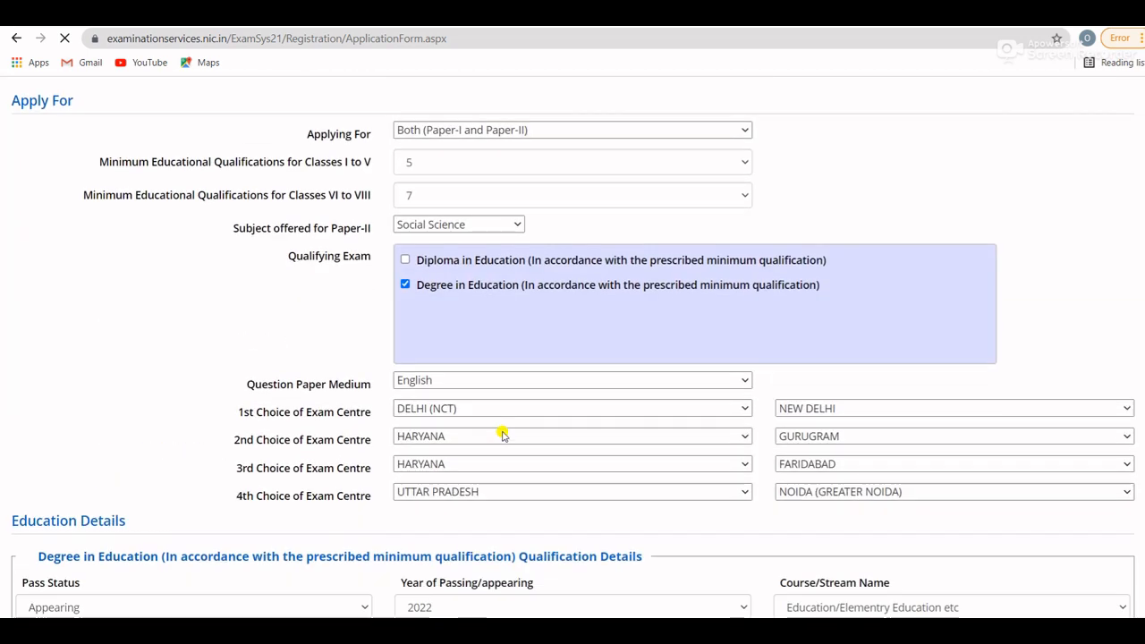
scroll(502, 435, down, 5)
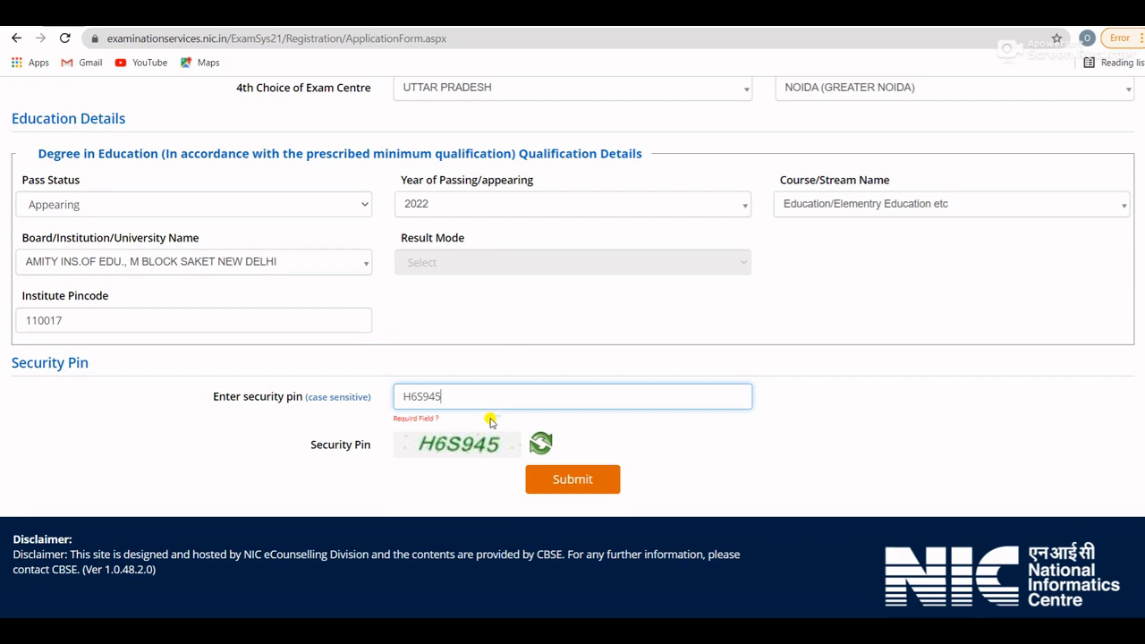
click(555, 480)
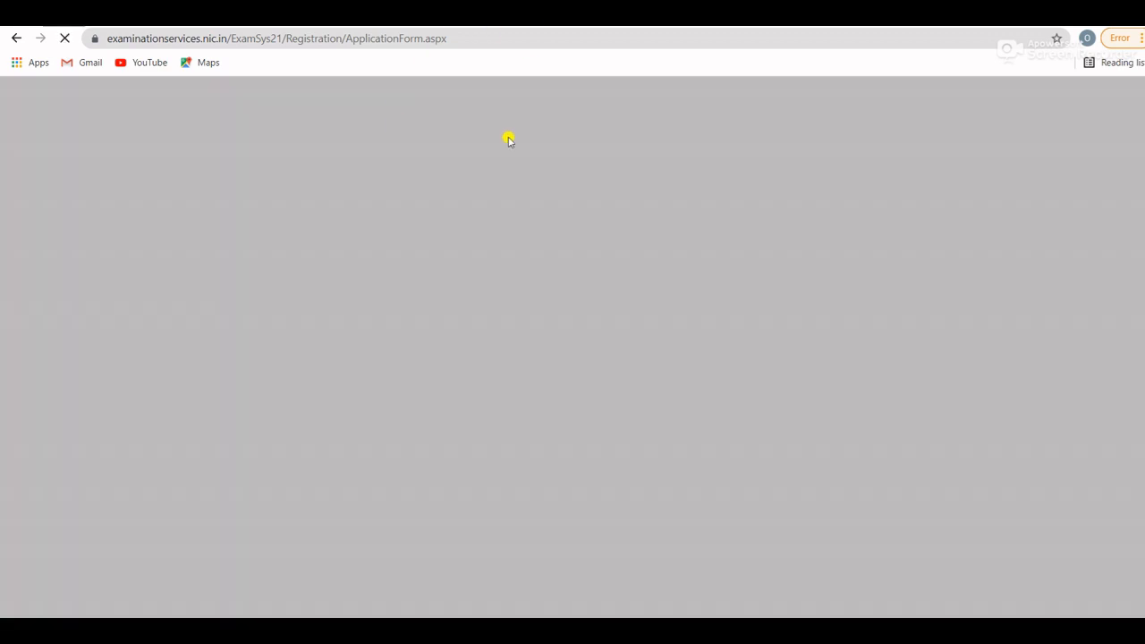
click(770, 304)
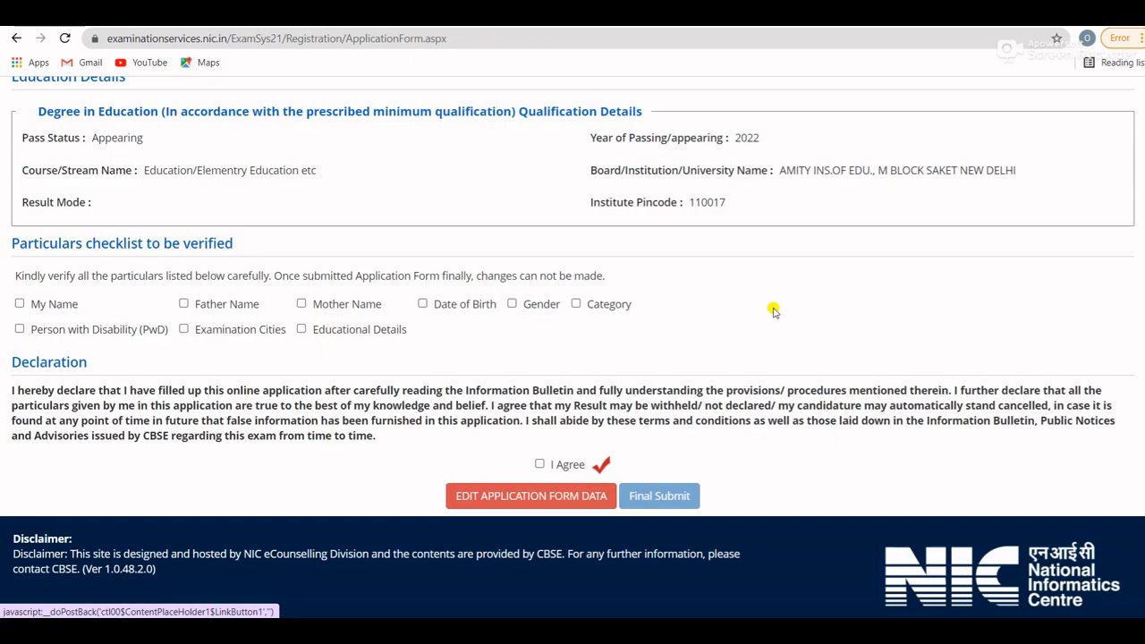
Verify every item in the particulars checklist, including Examination Cities, Gender and Category, and accept the declaration
click(19, 304)
click(19, 328)
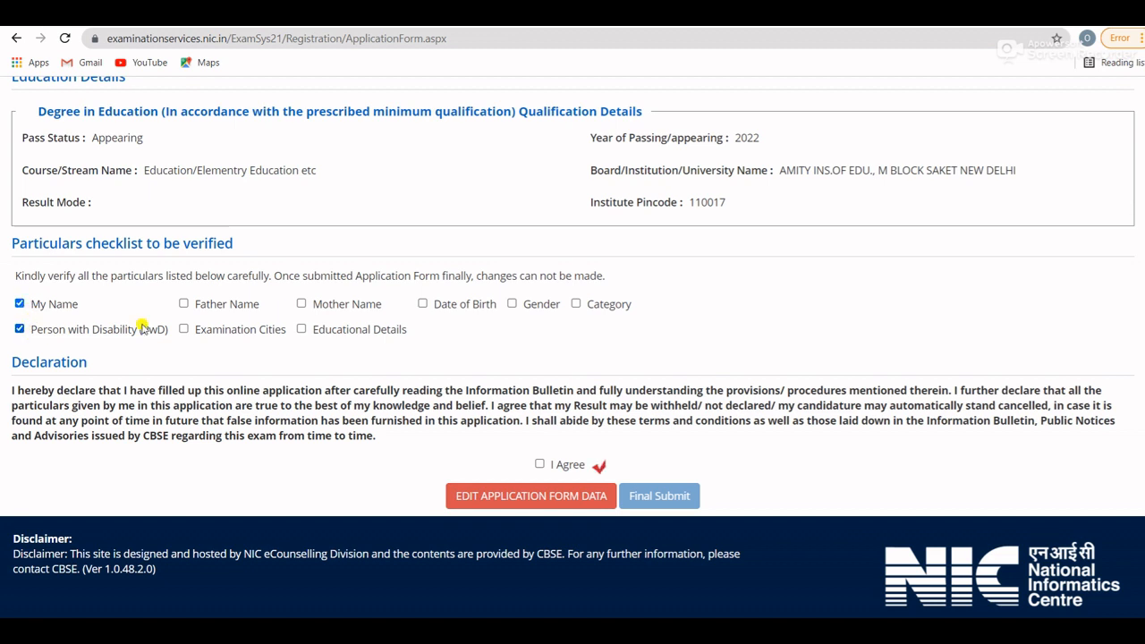
click(183, 303)
click(183, 328)
click(300, 303)
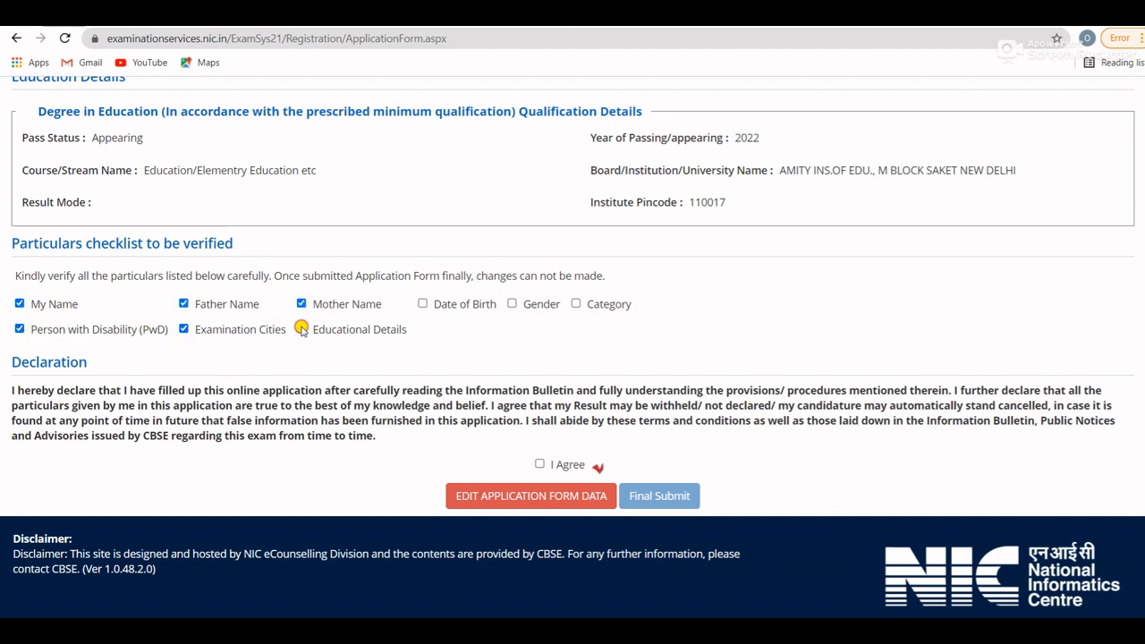
click(301, 329)
click(422, 303)
click(511, 303)
click(576, 303)
click(539, 463)
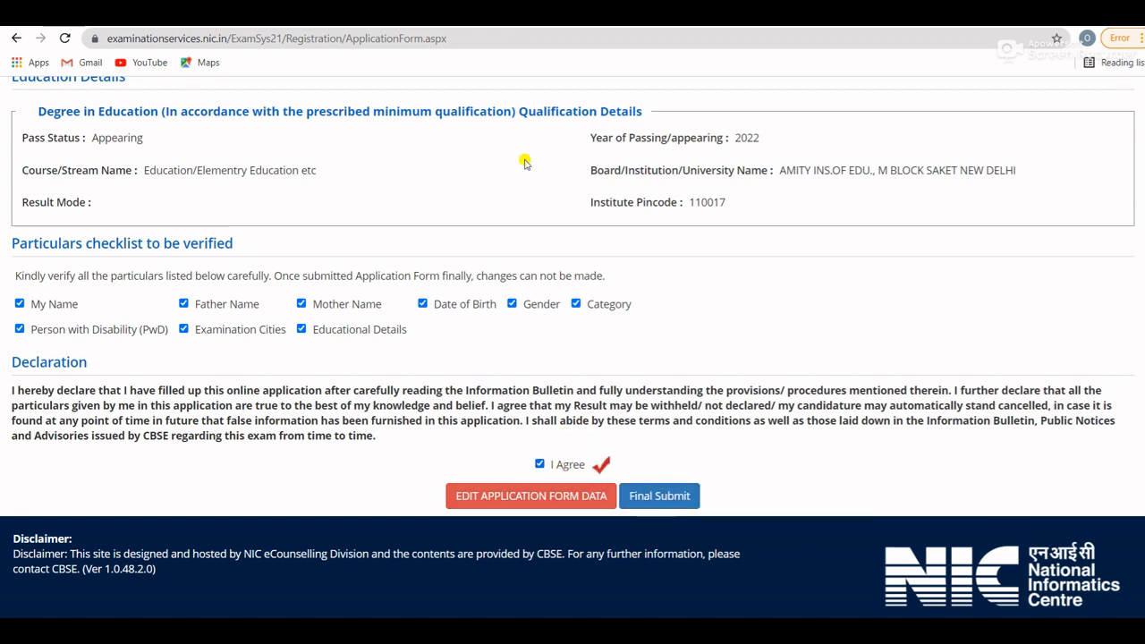
Clear and re-select the Mother Name item, agree to the declaration again and make the final submission of the application form
click(301, 305)
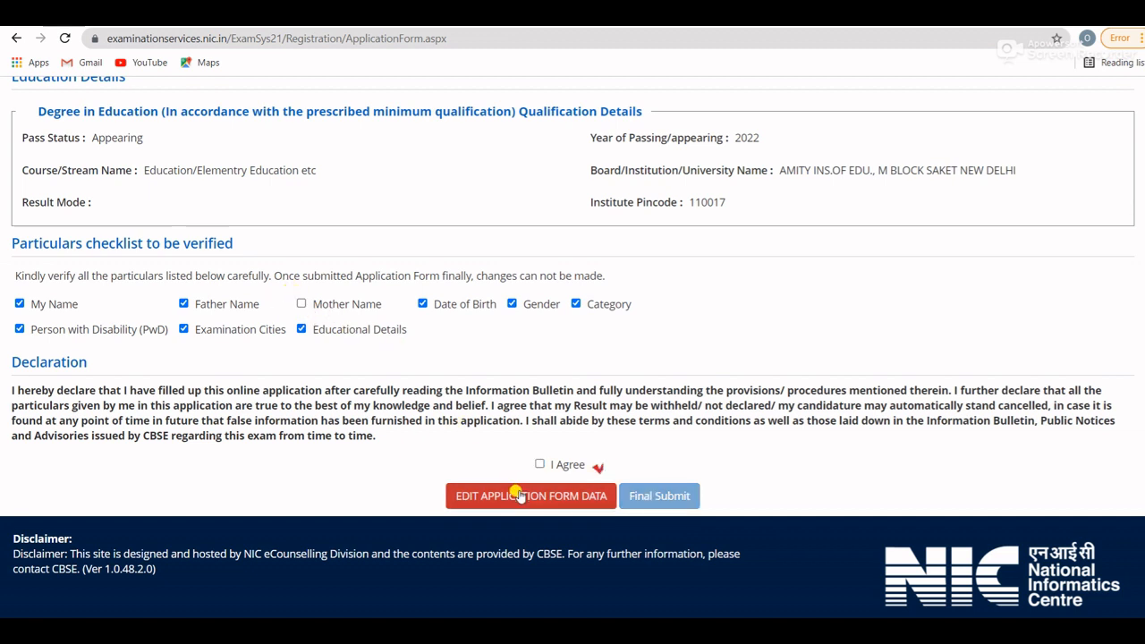
click(301, 306)
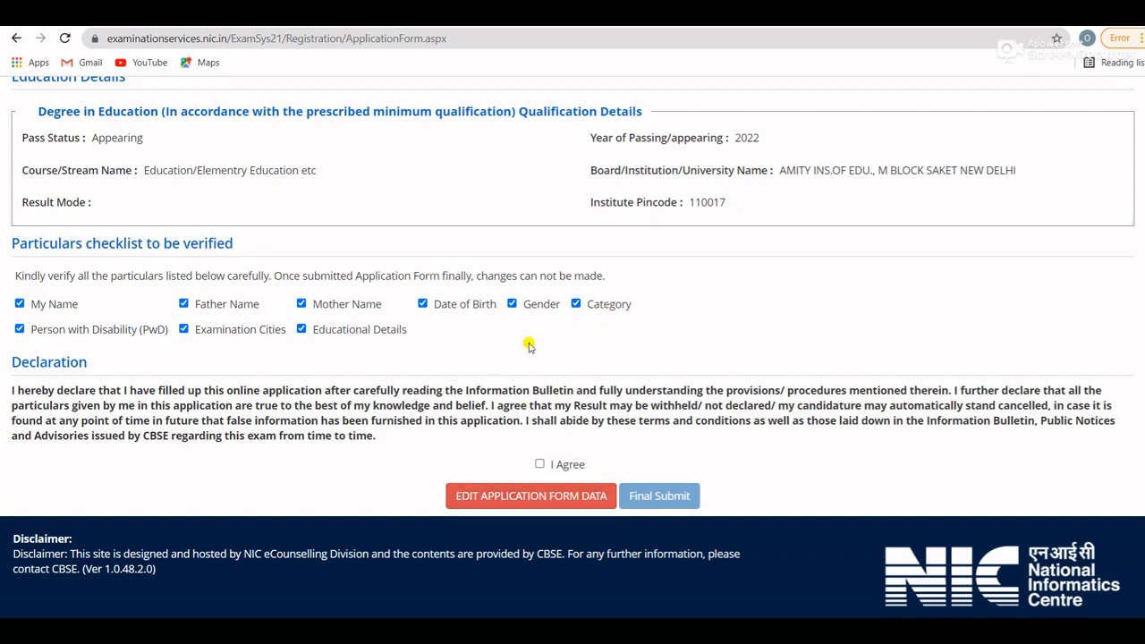
click(539, 463)
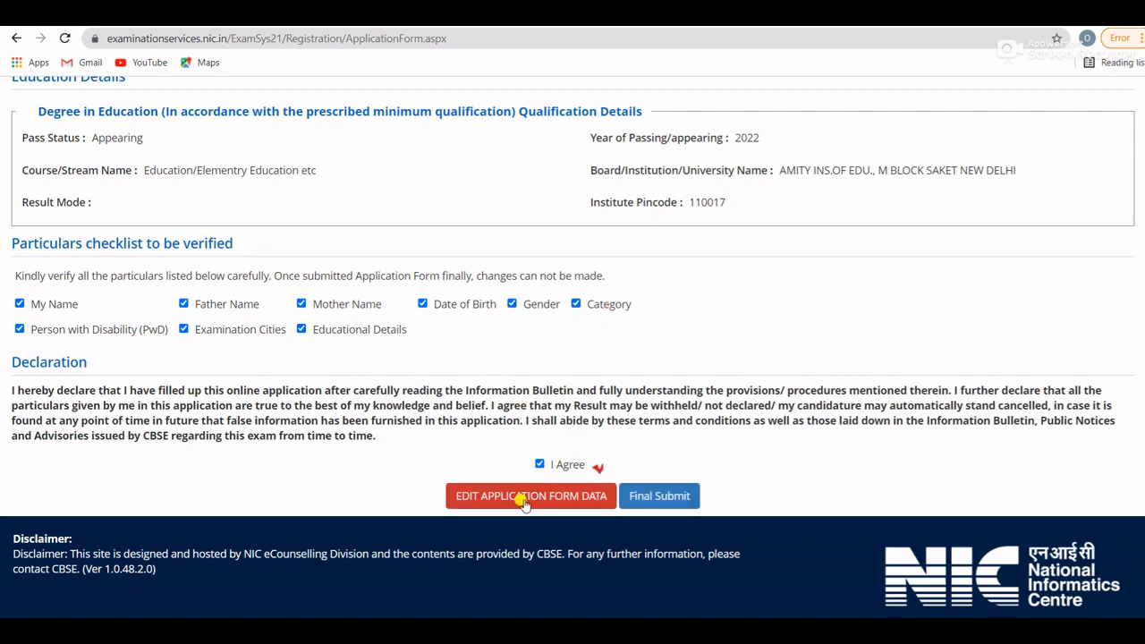
click(673, 501)
click(553, 377)
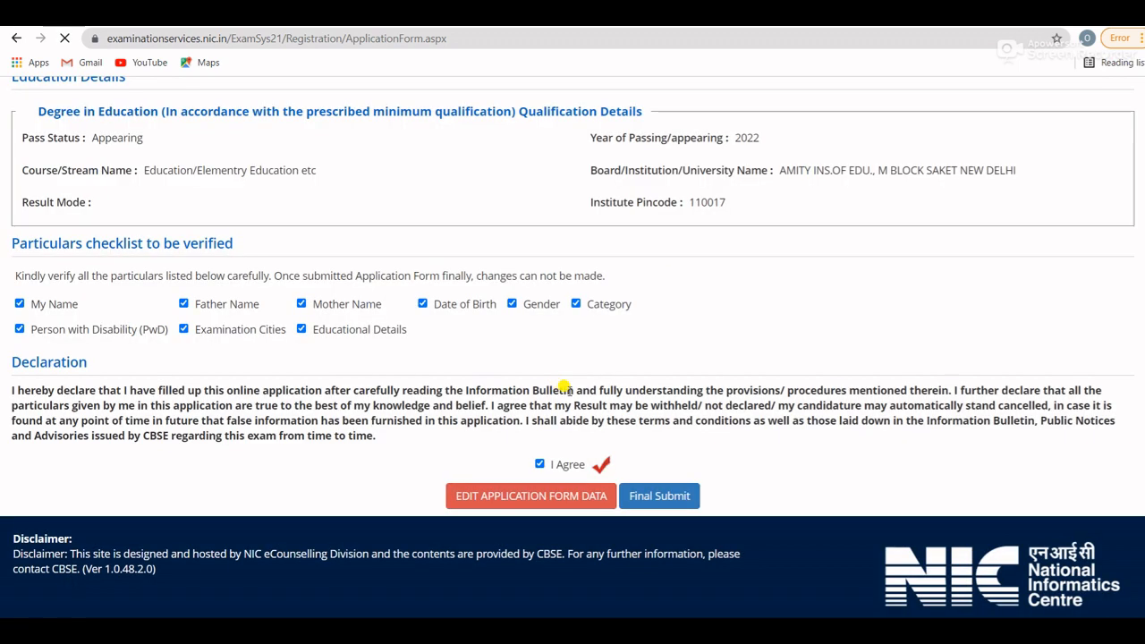
Proceed to document upload and choose the Capture JPG file from the Desktop as the Photograph
scroll(689, 338, down, 3)
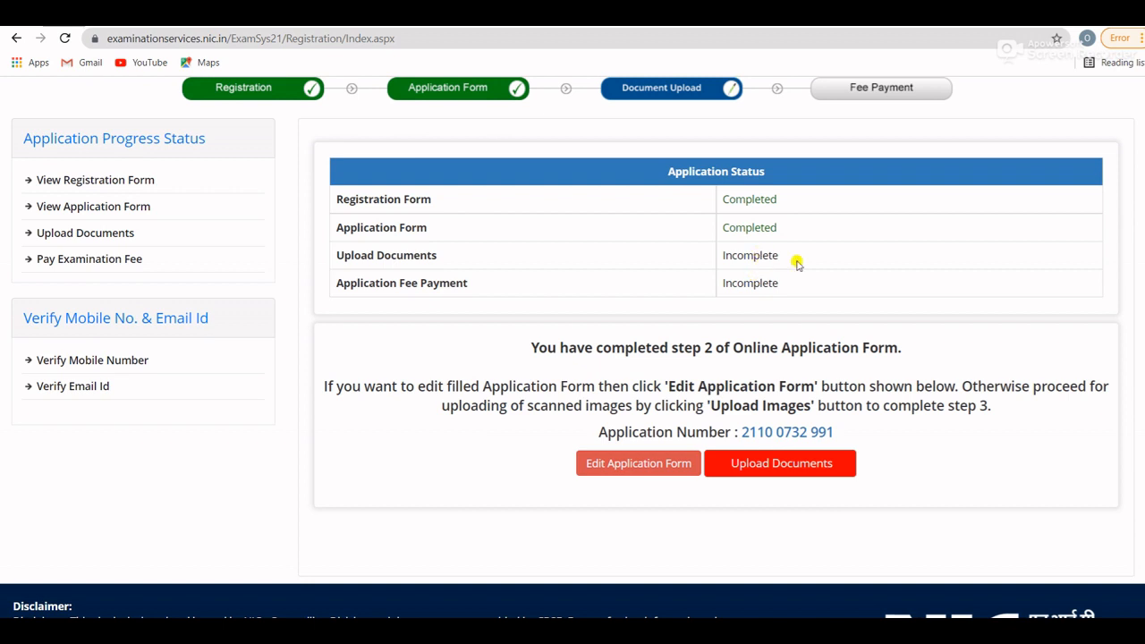
click(817, 471)
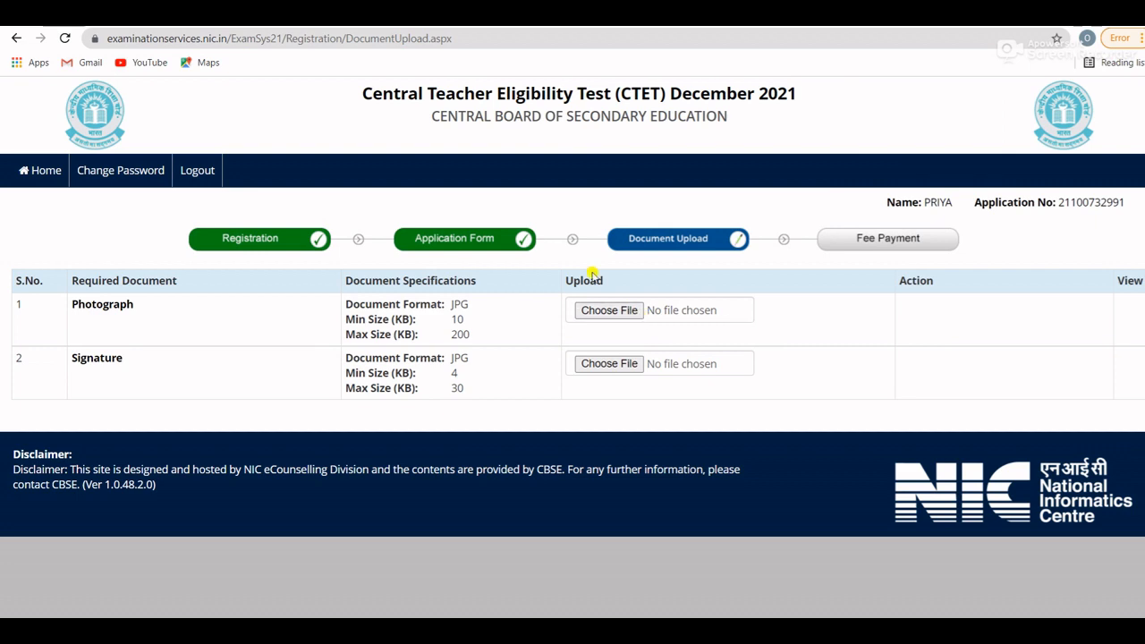
click(624, 309)
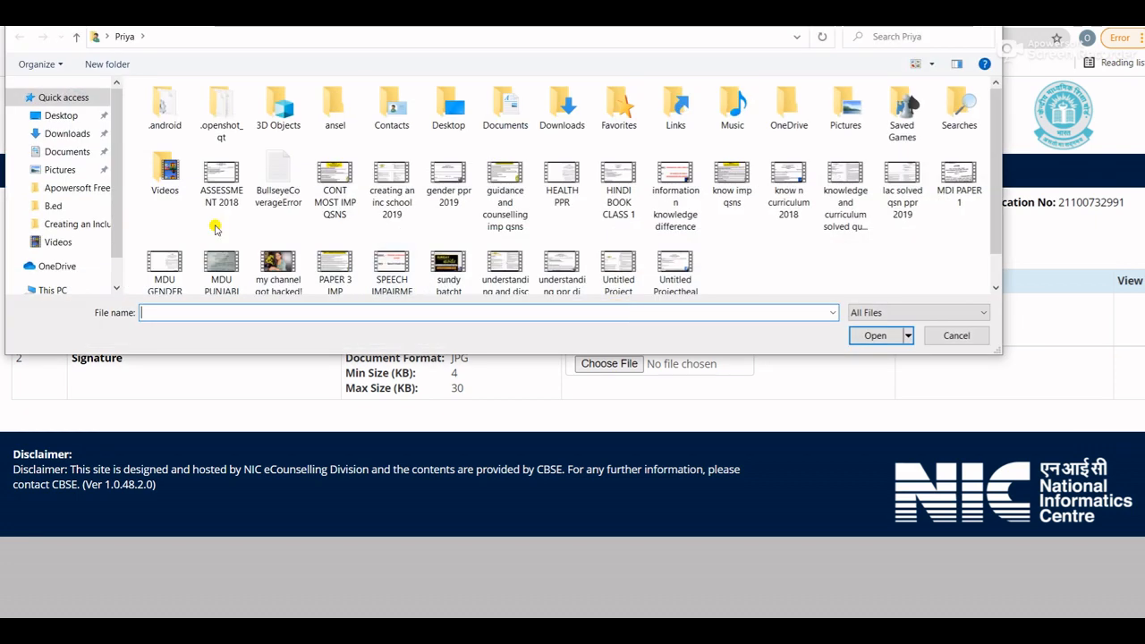
click(62, 116)
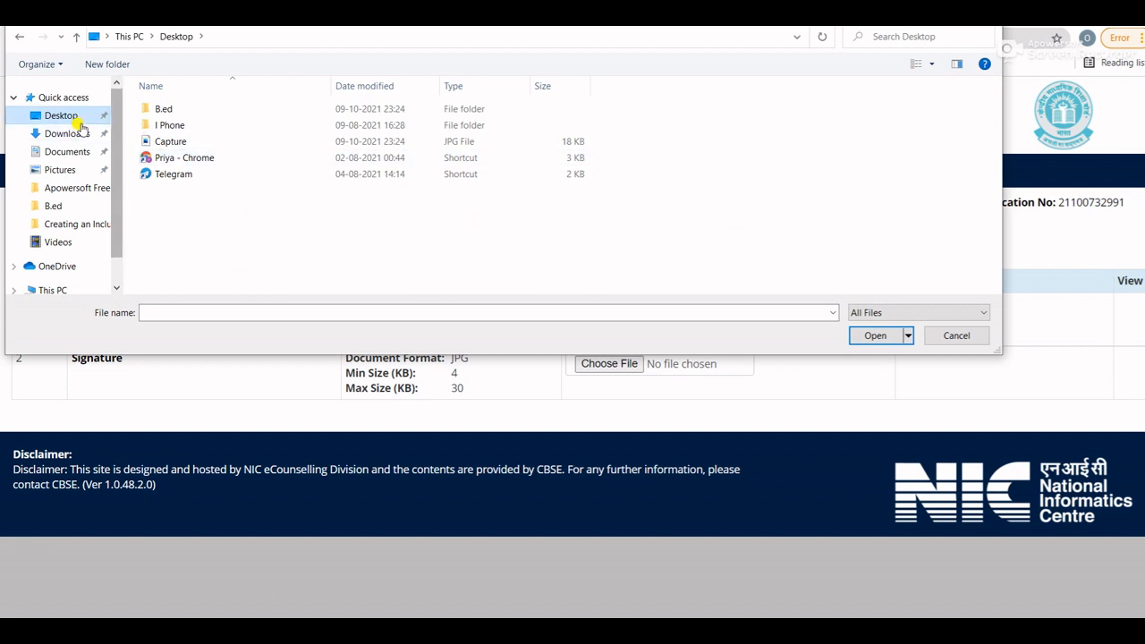
click(172, 145)
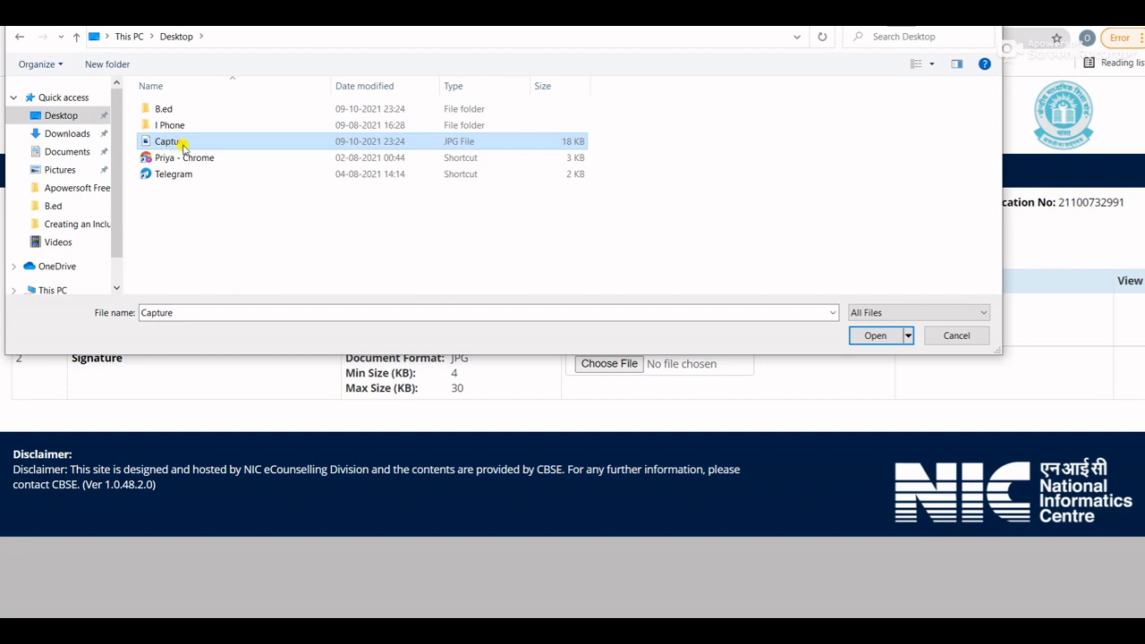
click(875, 336)
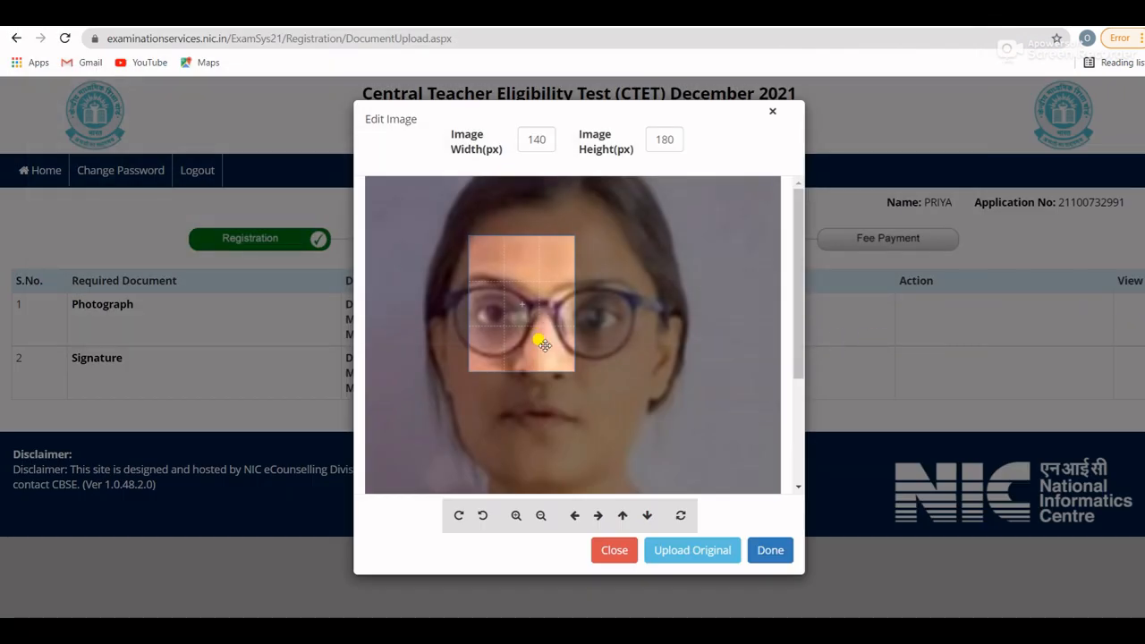
Shrink the photograph to fit the 140 by 180 px crop frame and upload it
scroll(543, 345, down, 6)
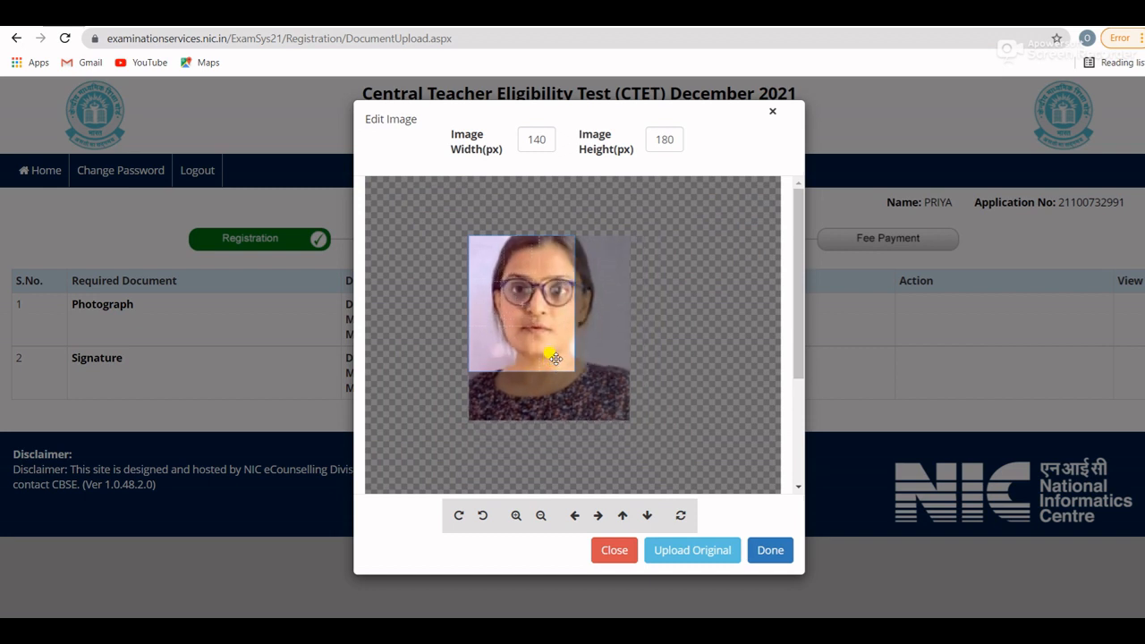
scroll(555, 359, down, 3)
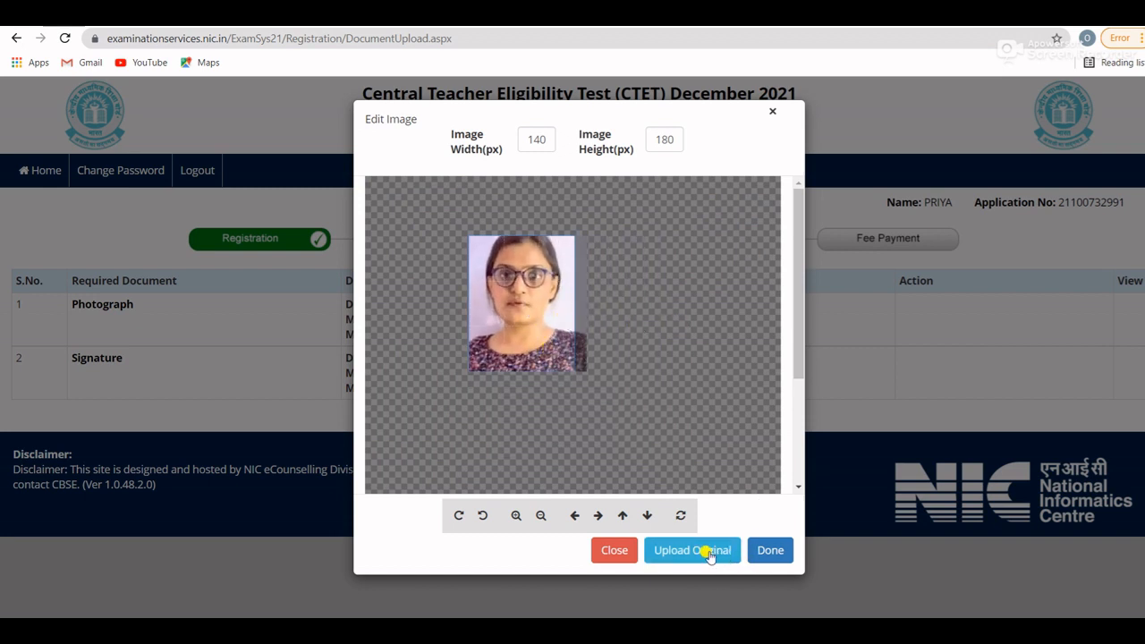
click(760, 552)
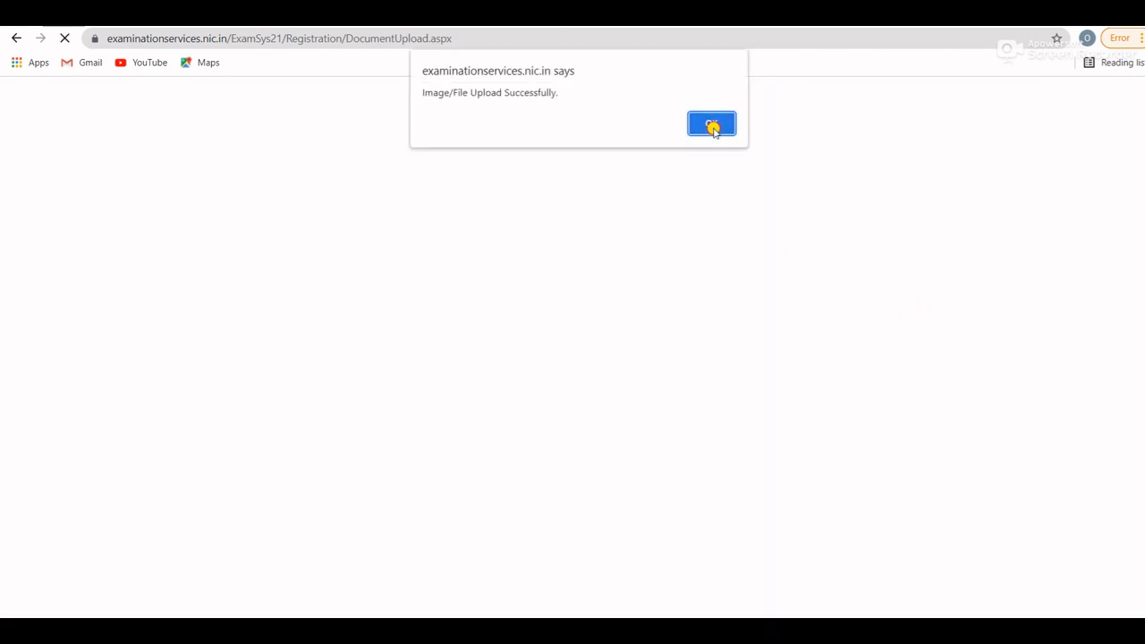
click(711, 123)
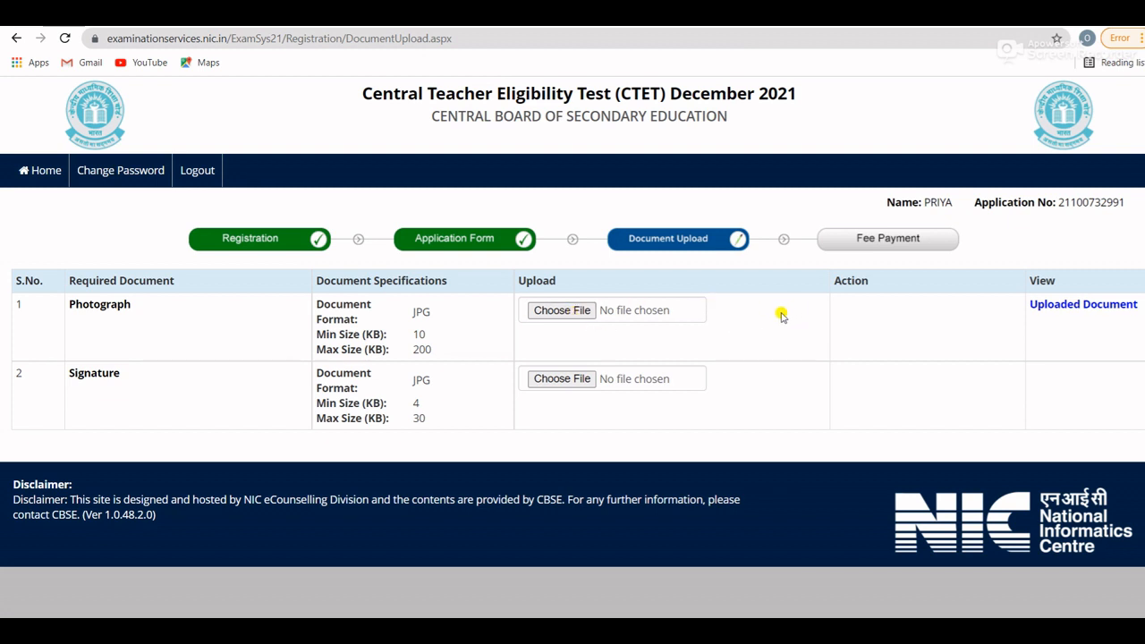
Choose the Capture JPG file from the Desktop as the Signature
click(586, 378)
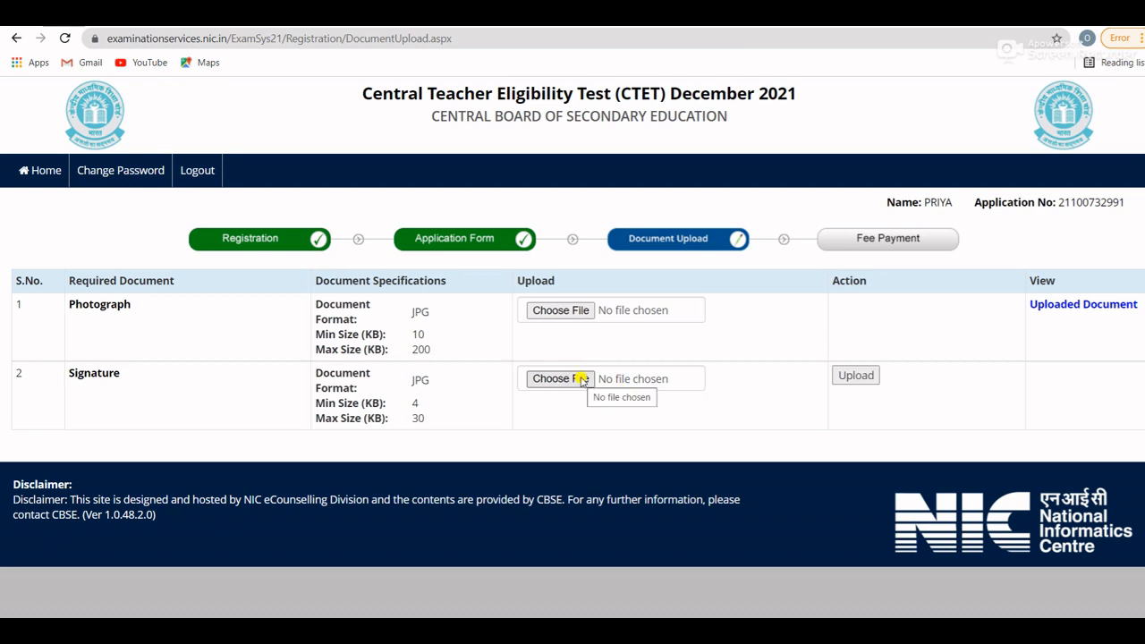
click(583, 380)
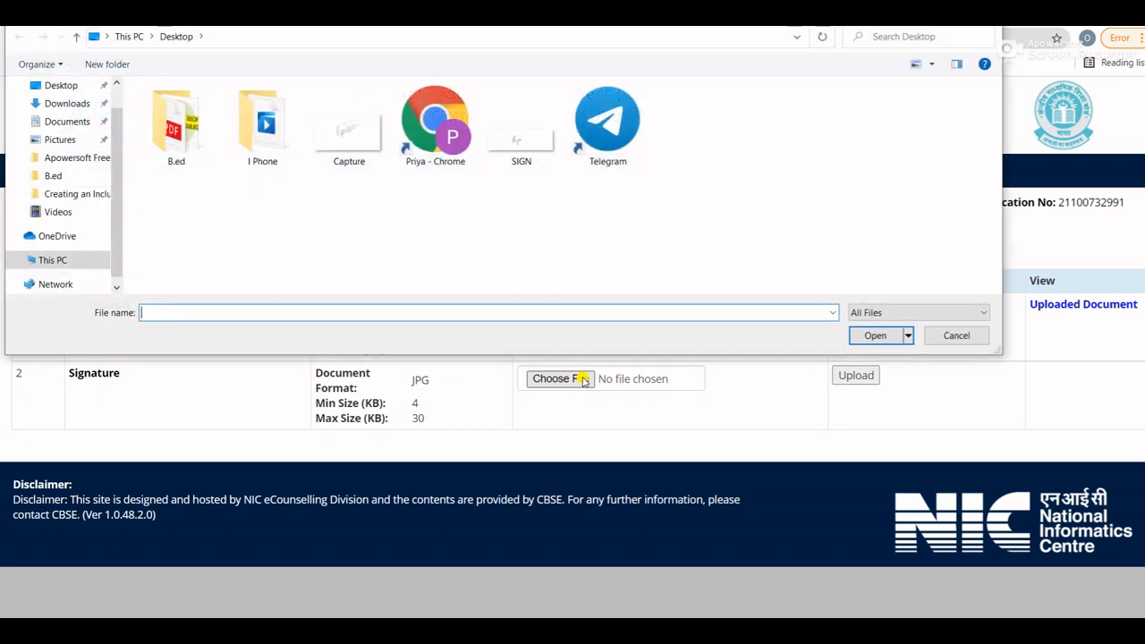
click(361, 159)
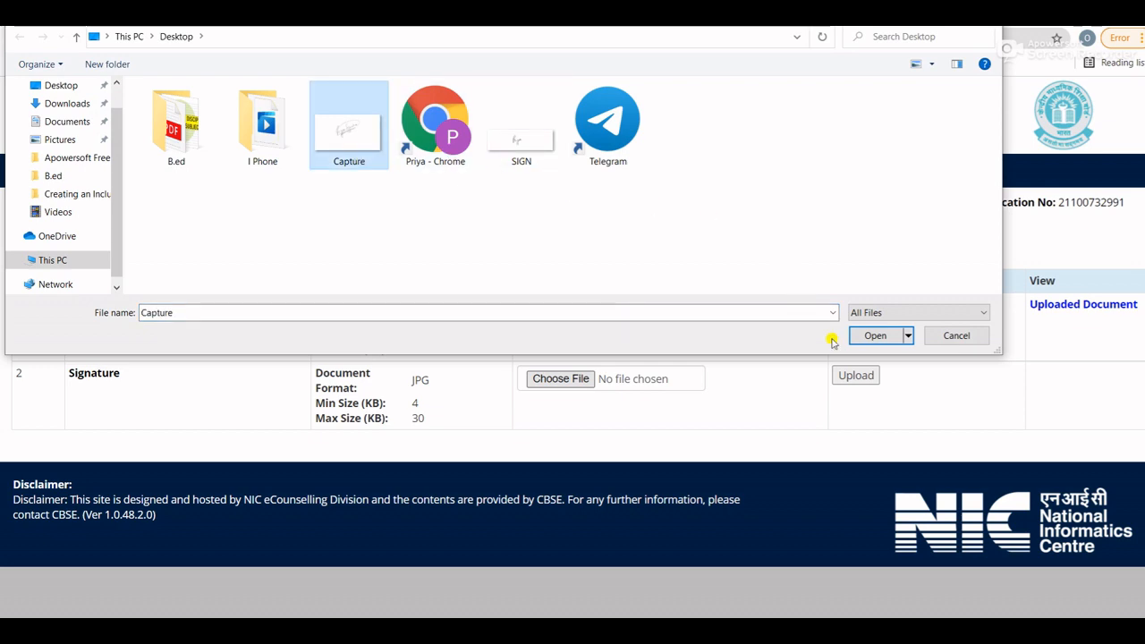
click(875, 335)
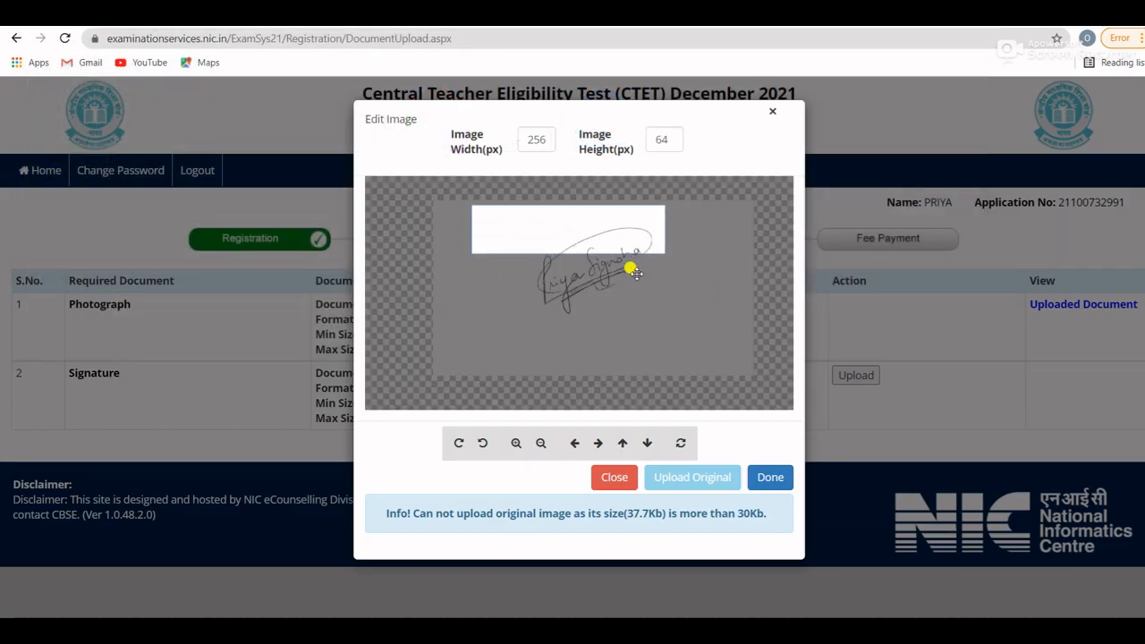
Shrink the signature image, position the 256 by 64 px crop frame over the signature and upload it
scroll(631, 269, down, 5)
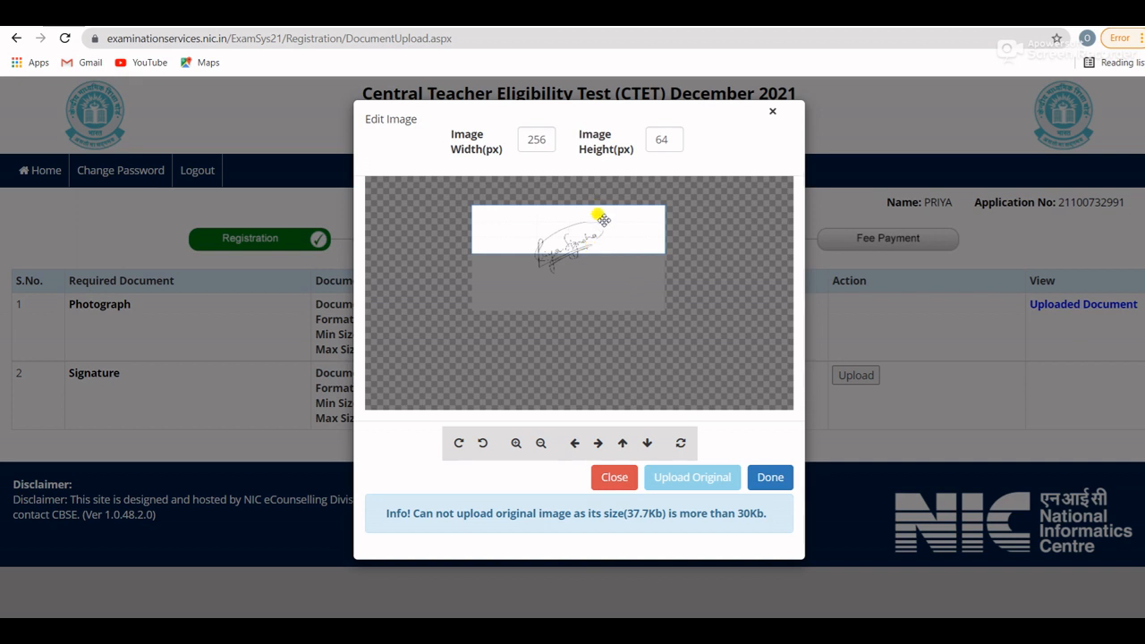
drag(604, 219, 600, 237)
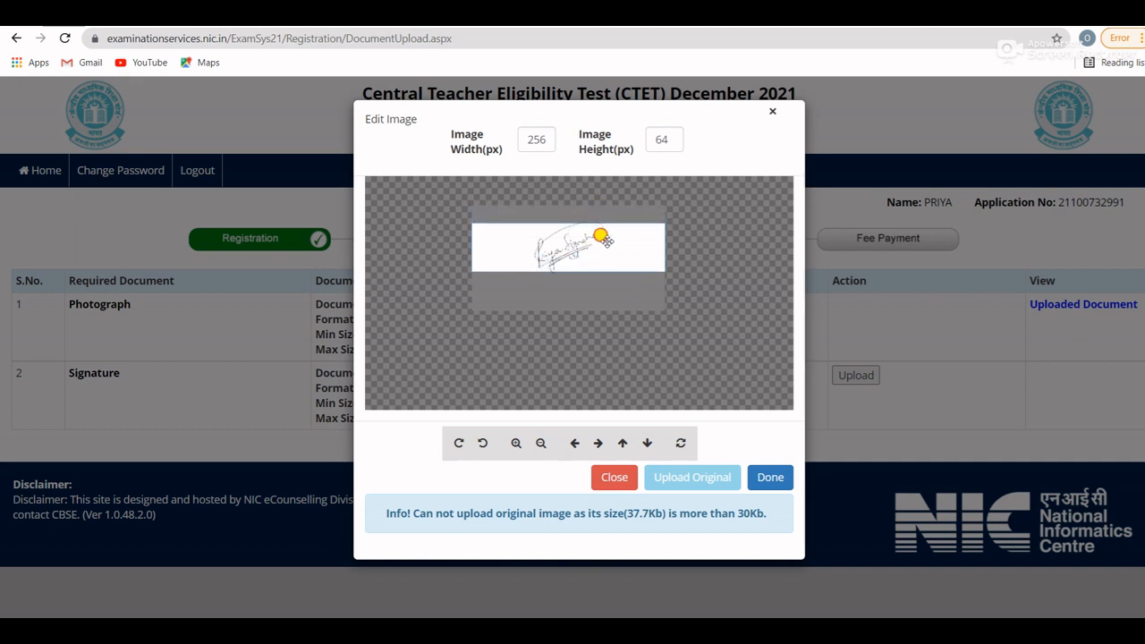
click(770, 478)
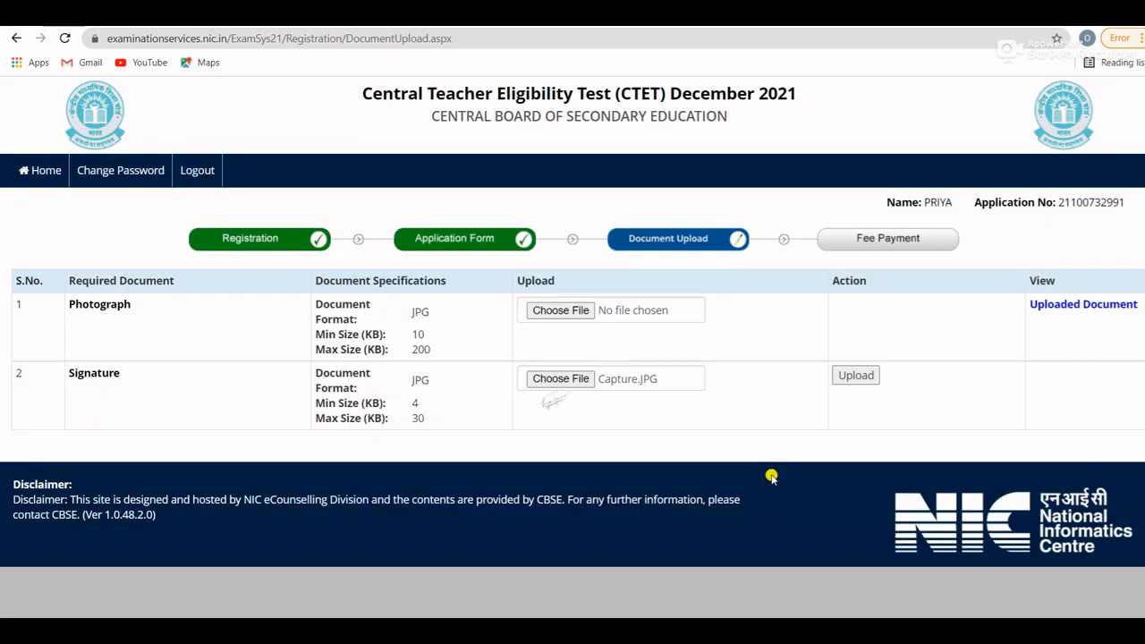
click(857, 377)
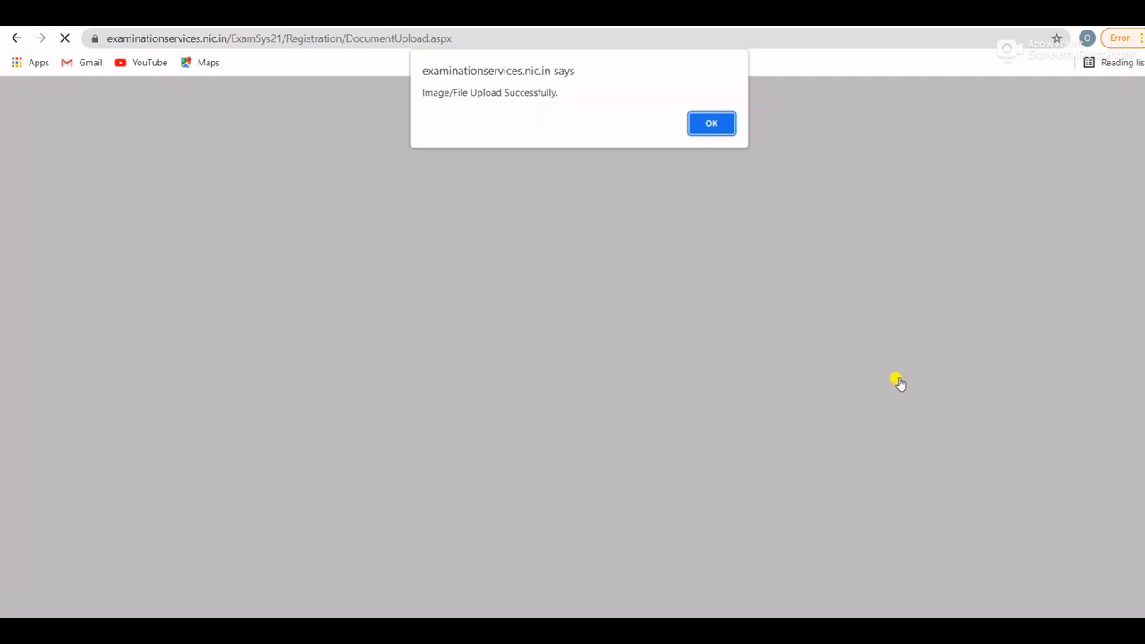
click(723, 123)
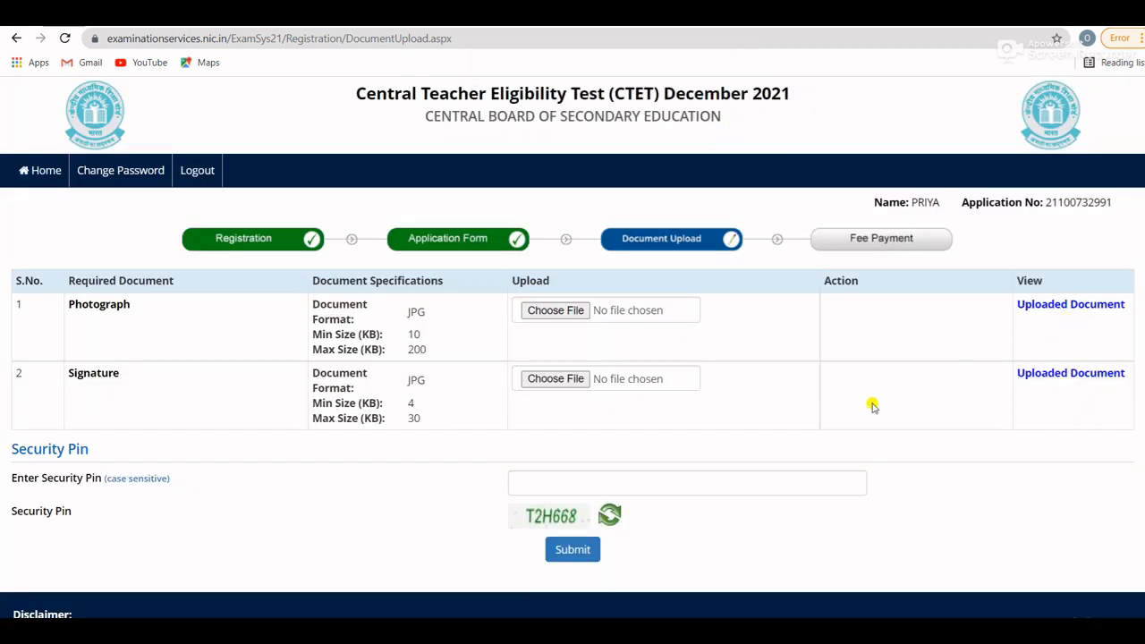
Enter the displayed security pin and make the final submission of the document form
click(563, 478)
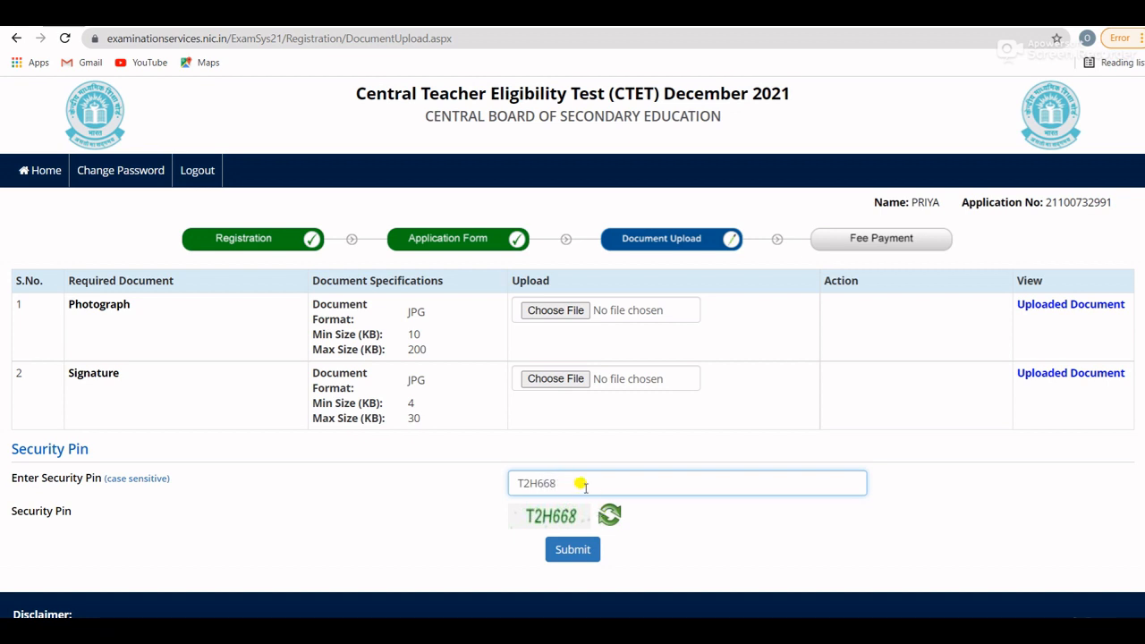
click(586, 548)
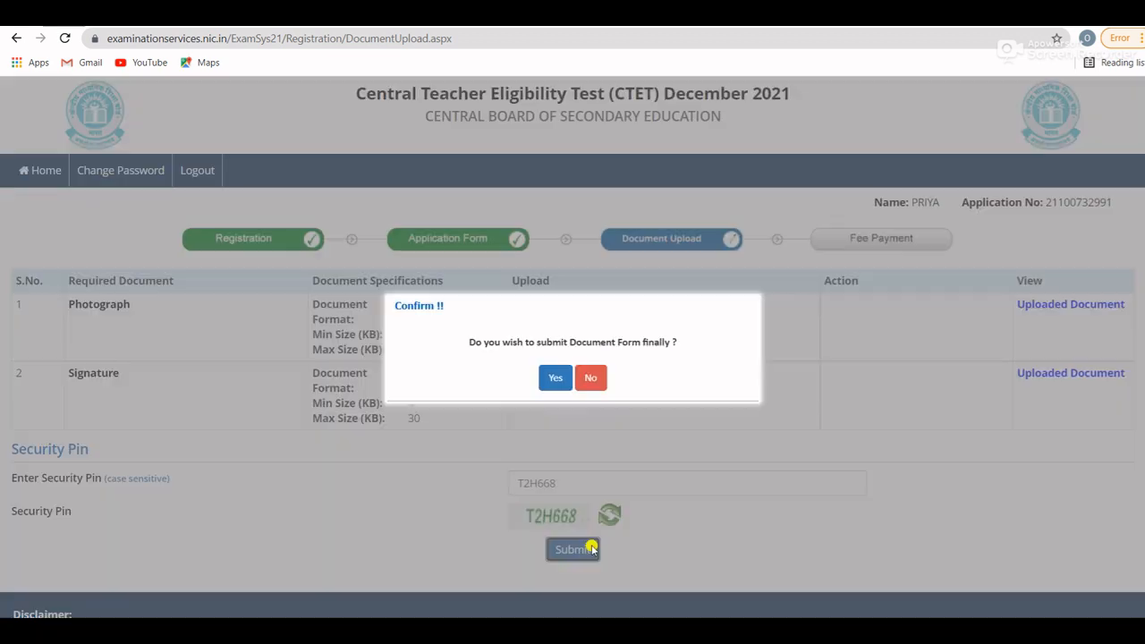
click(549, 377)
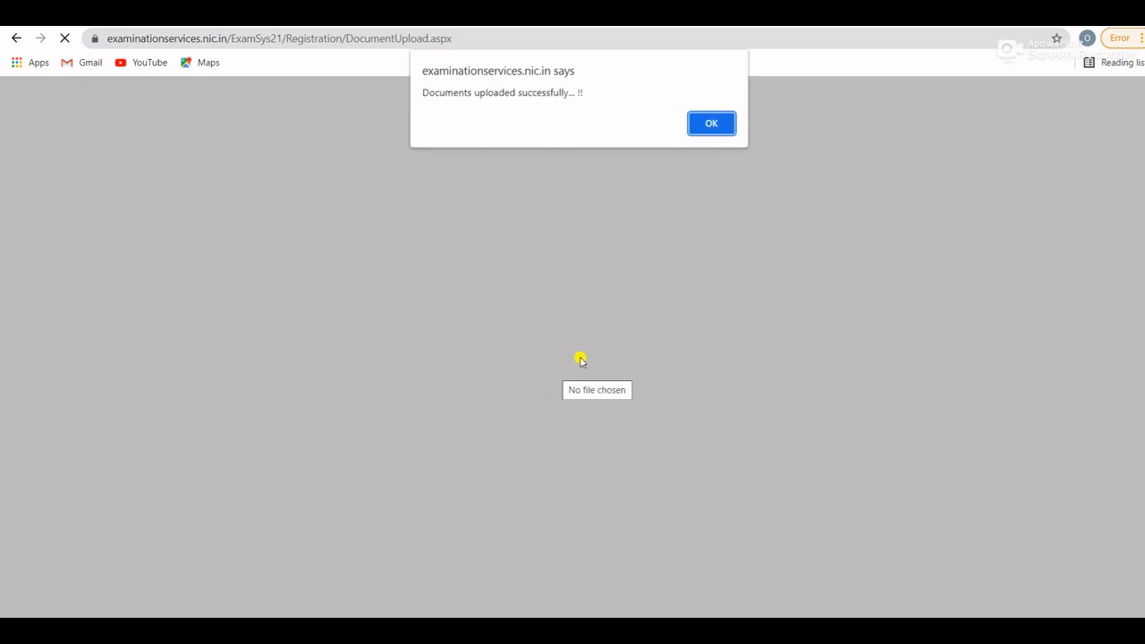
click(723, 122)
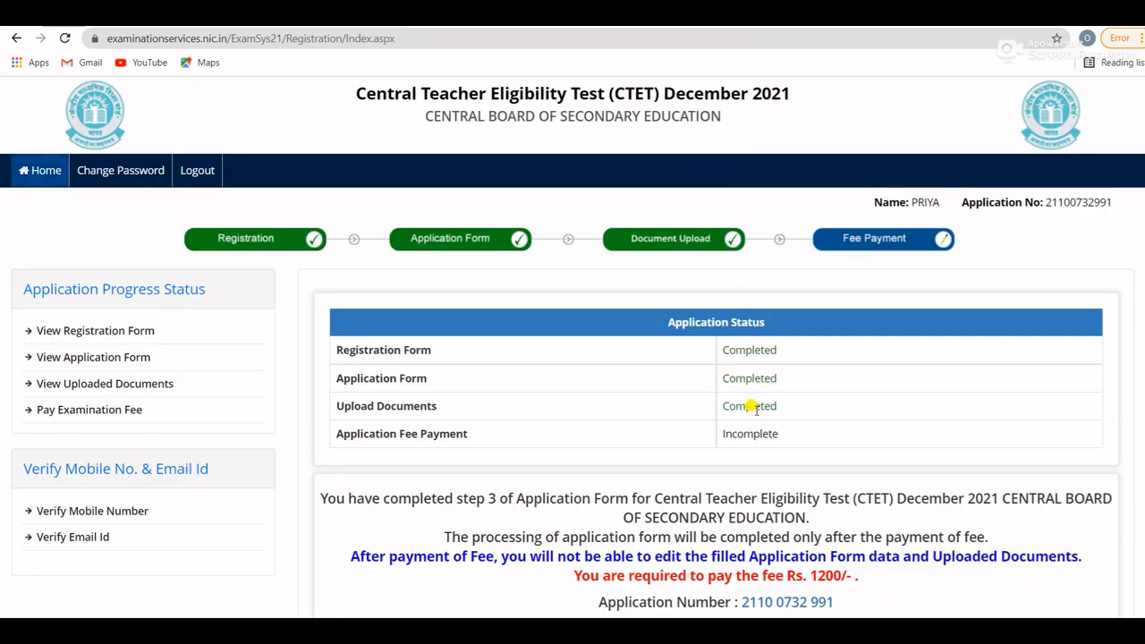
Review the application status and proceed to pay the Rs. 1200 examination fee
scroll(753, 447, down, 1)
scroll(755, 409, down, 1)
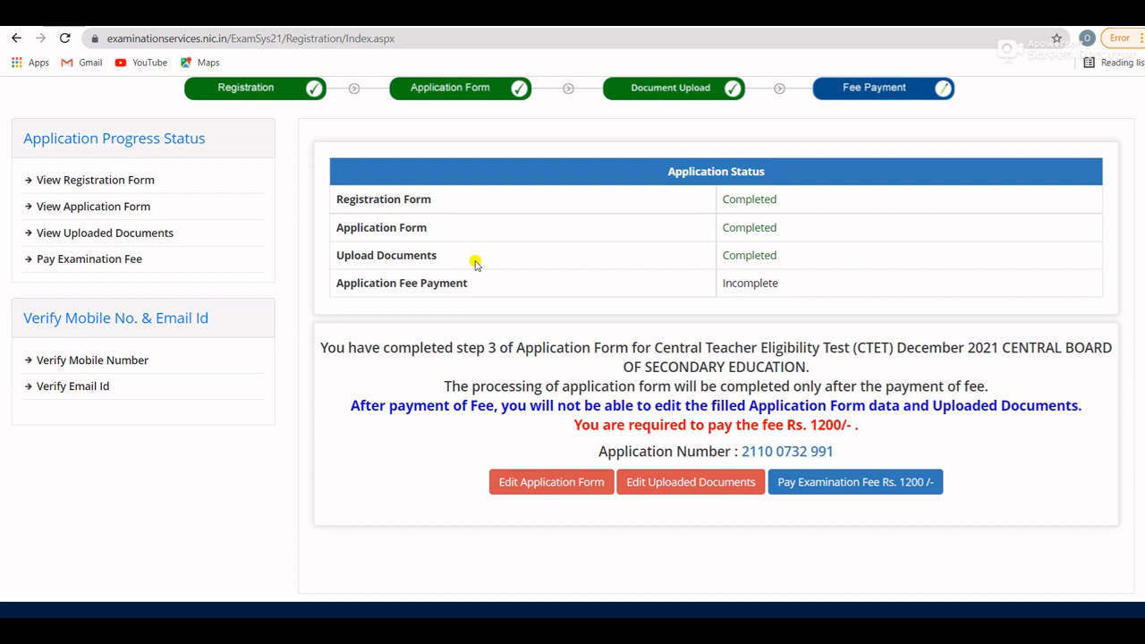
click(818, 478)
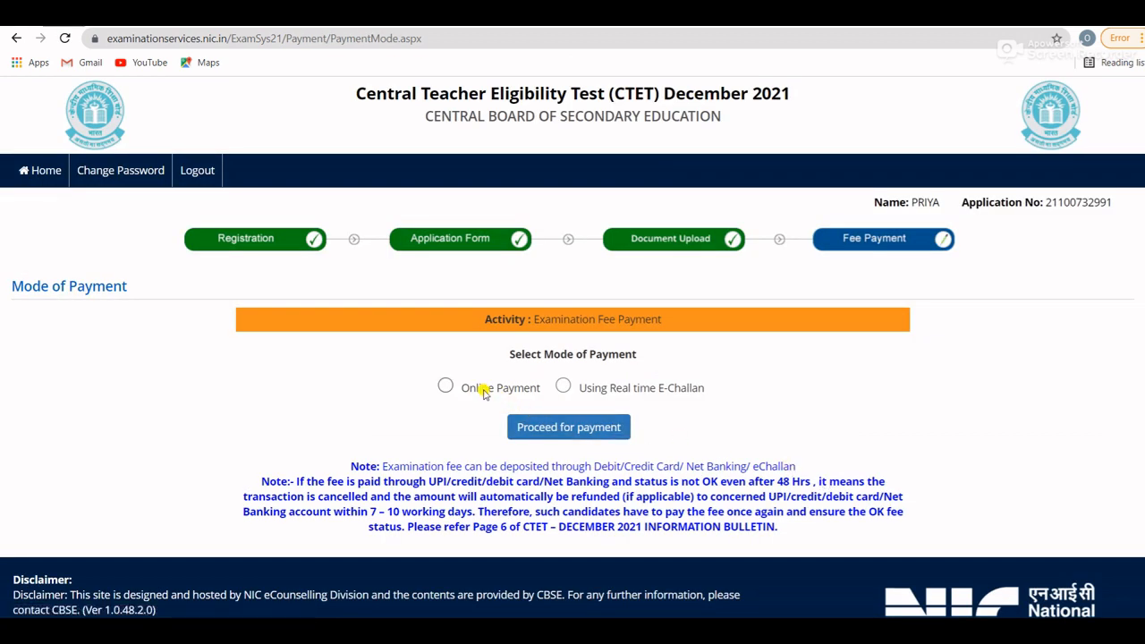
Select Online Payment as the mode of payment and confirm going ahead with the fee payment
click(447, 385)
click(563, 386)
click(447, 386)
click(564, 426)
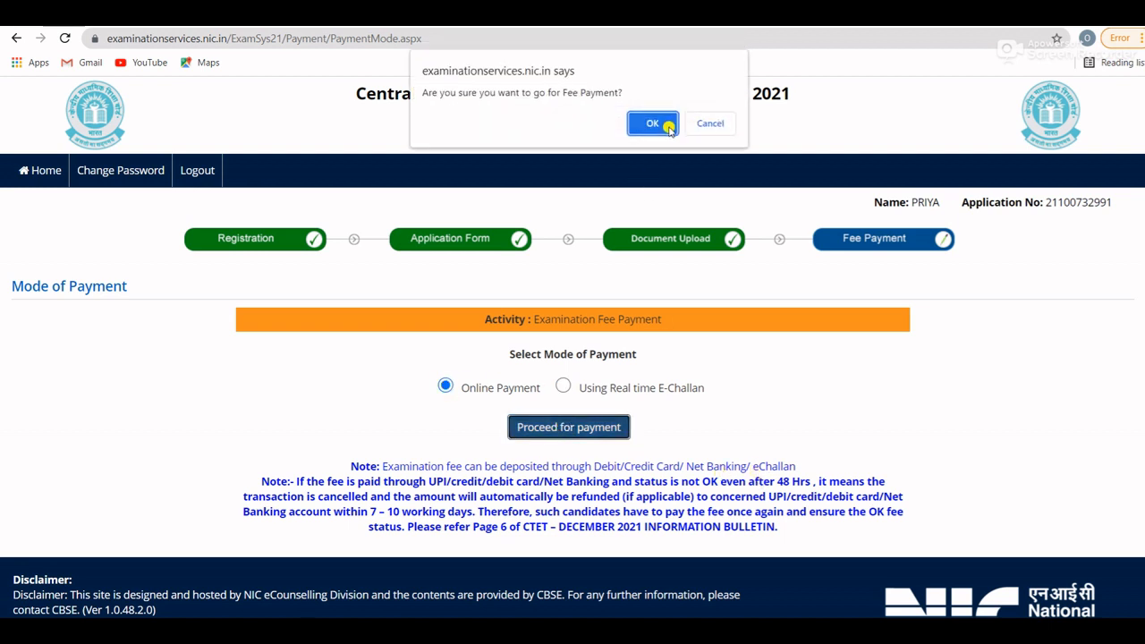
click(652, 119)
Select the Debit/Credit Card/Net Banking payment provider and proceed to the payment gateway
scroll(694, 401, down, 1)
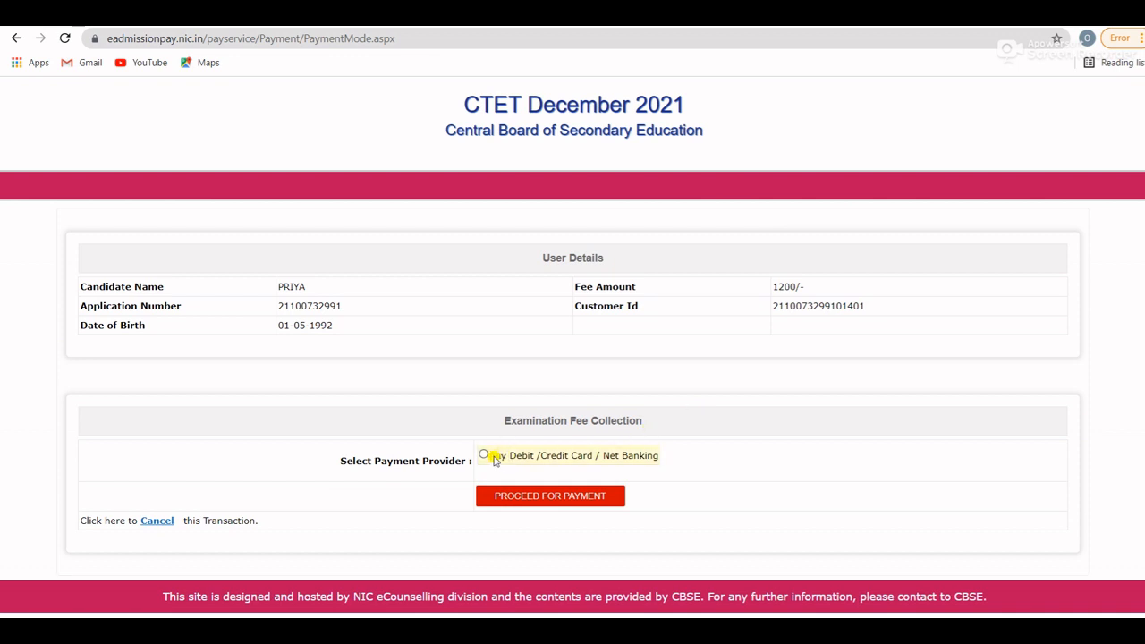
click(483, 456)
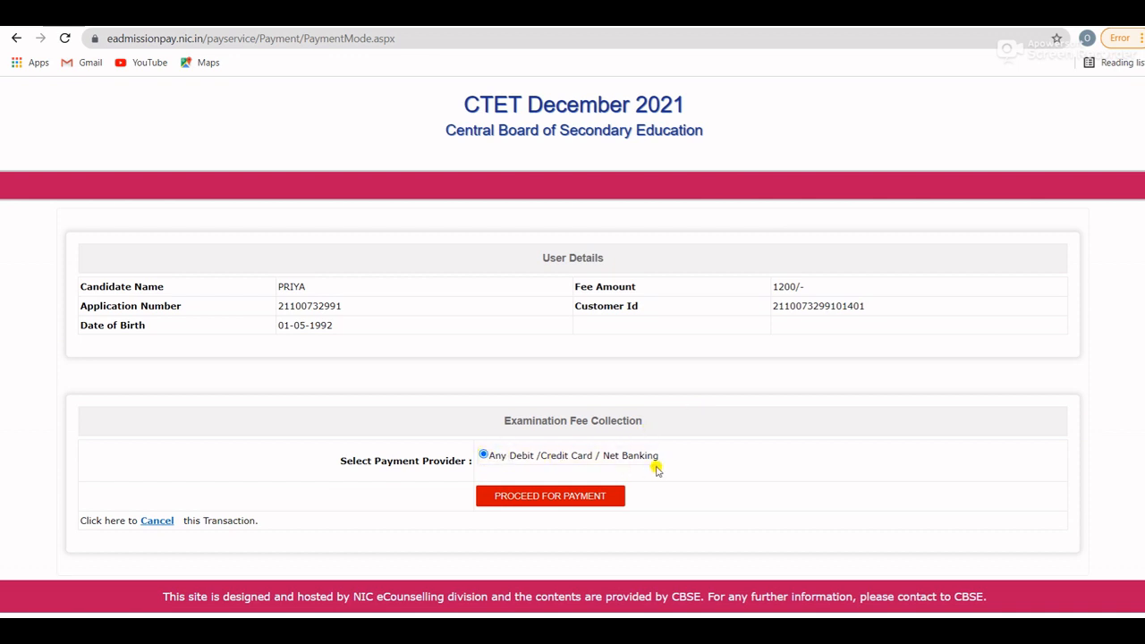
click(606, 496)
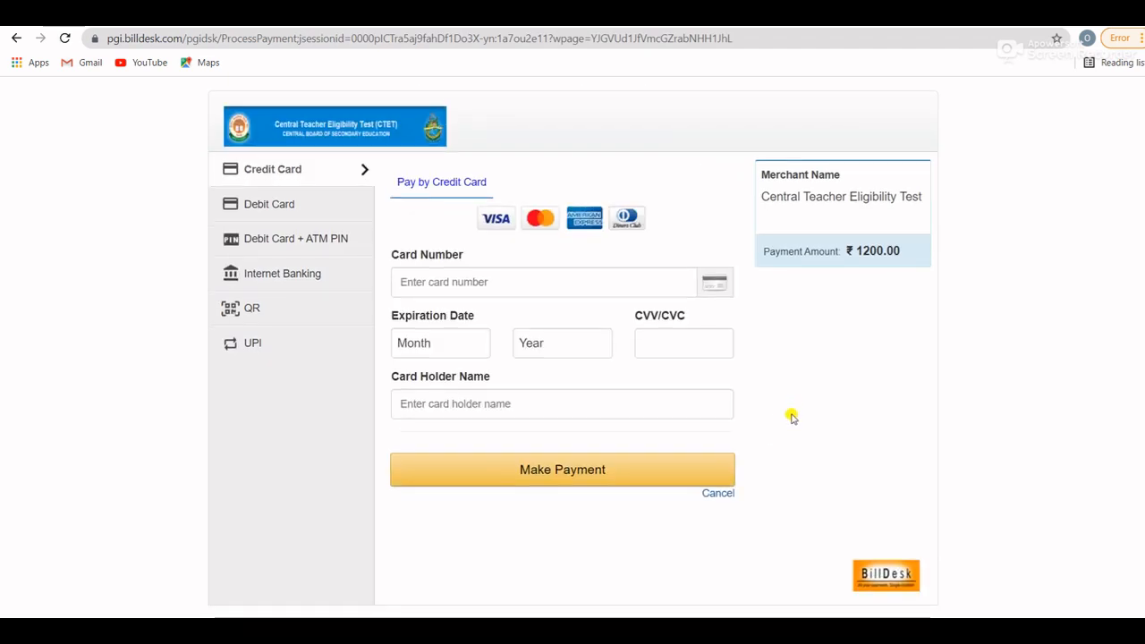
Switch from credit card to Internet Banking, select Bank of Bahrain and Kuwait and start the payment
click(516, 282)
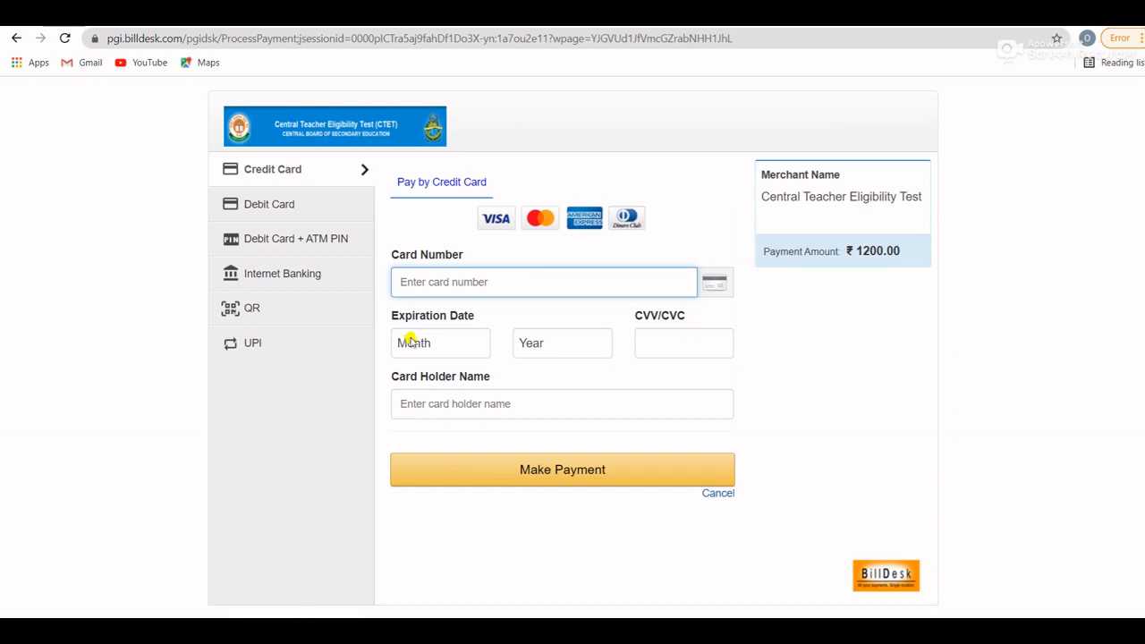
click(310, 275)
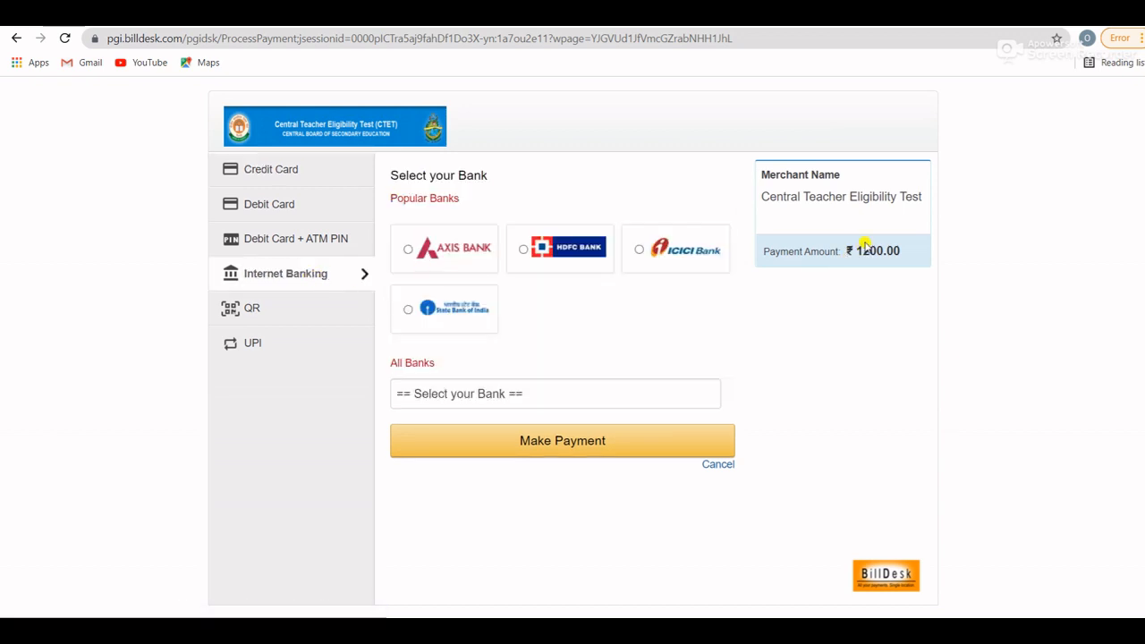
click(541, 394)
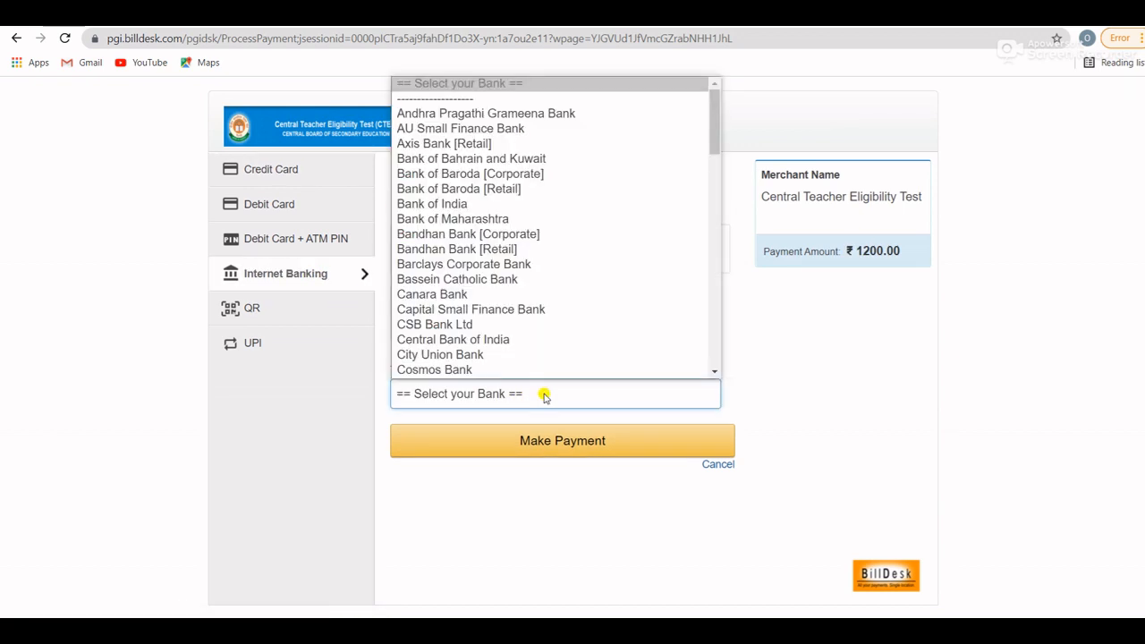
click(541, 157)
click(567, 441)
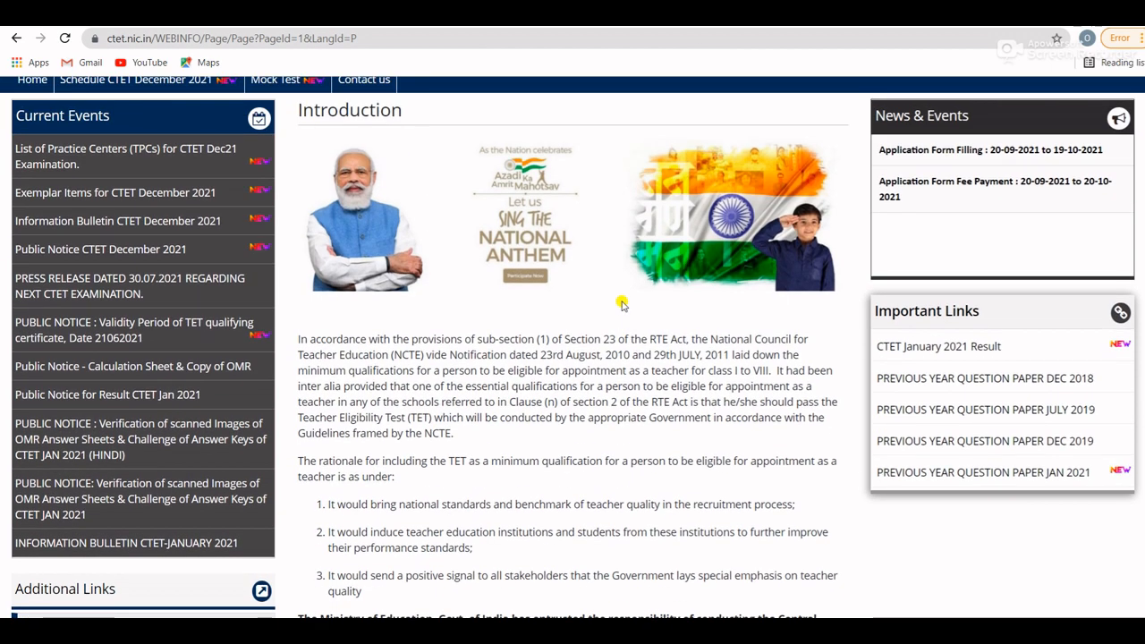
Back out of the payment gateway and locate the Apply for CTET December 2021 link on the CTET home page
scroll(622, 305, up, 2)
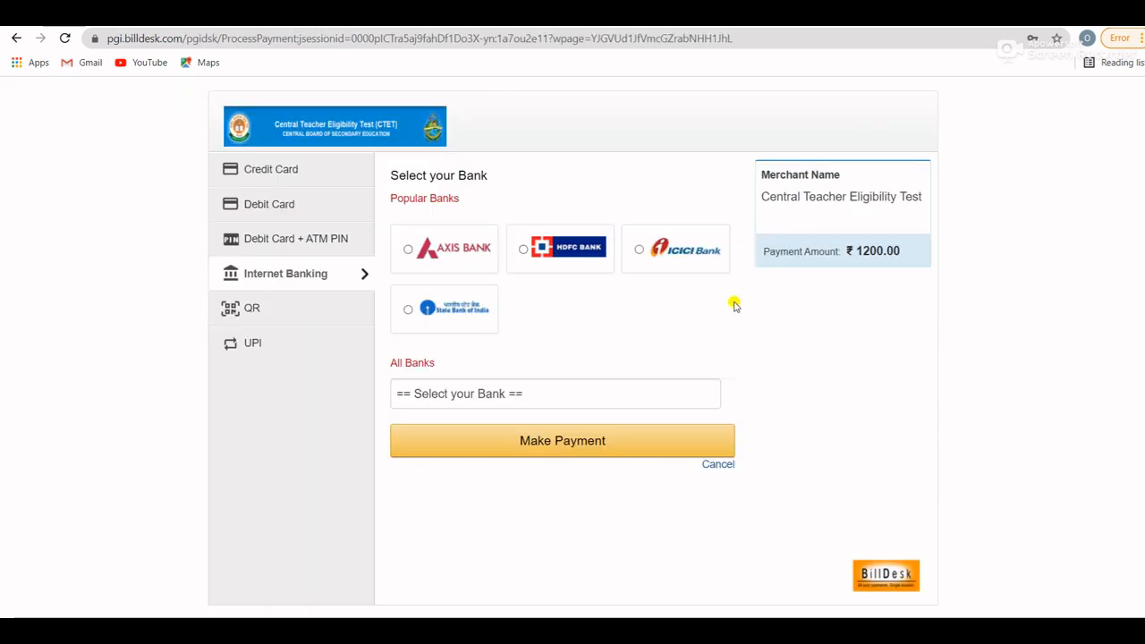
click(16, 38)
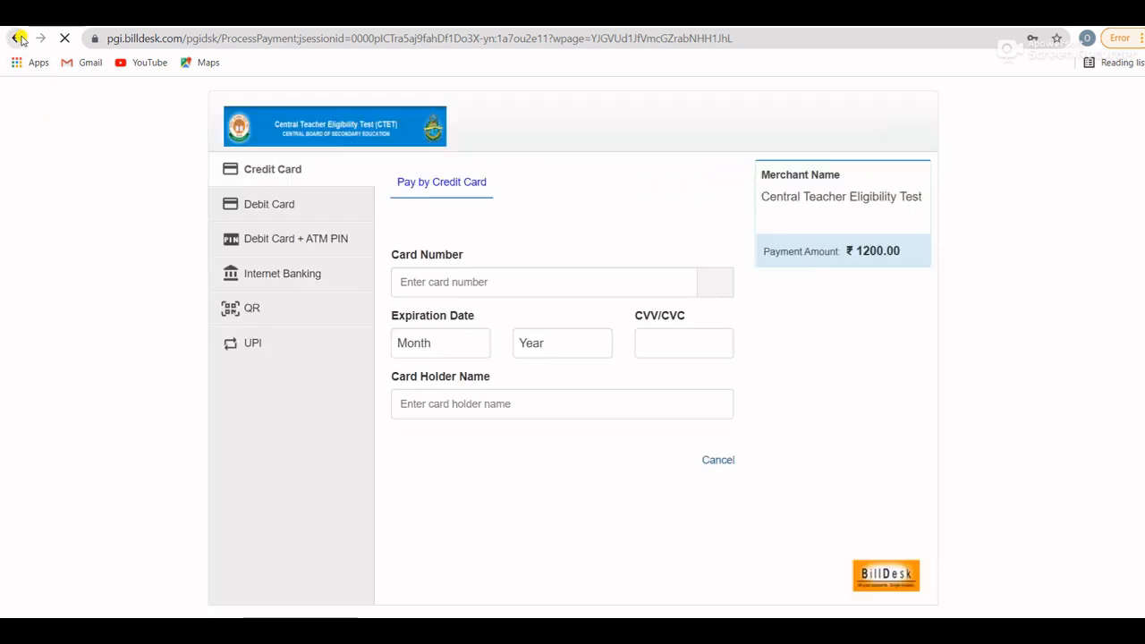
click(16, 38)
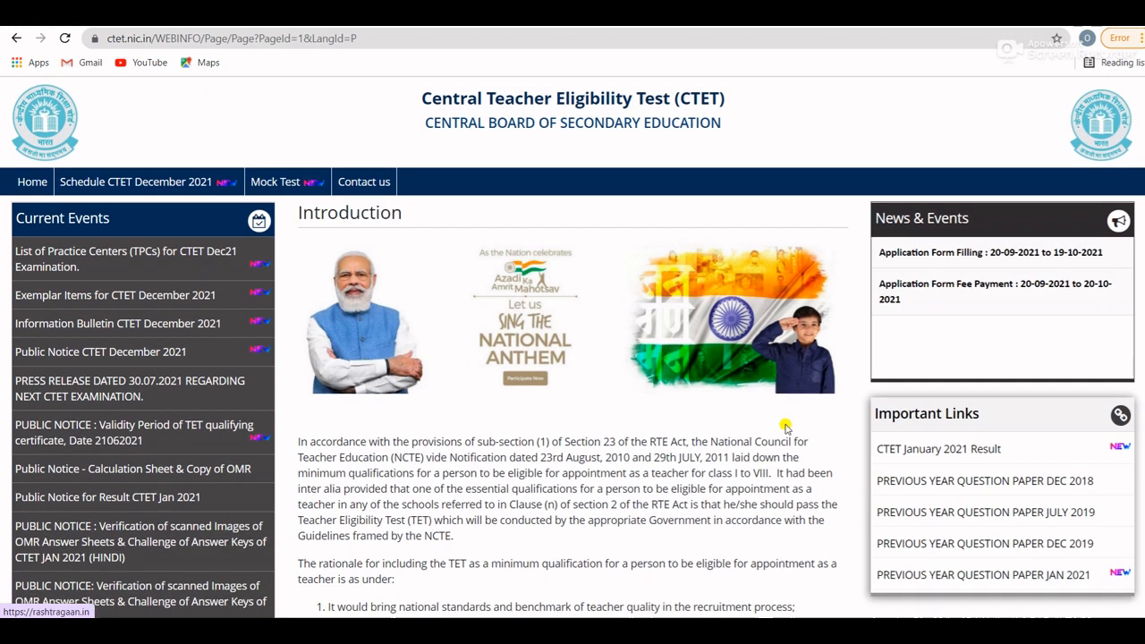
scroll(784, 427, down, 5)
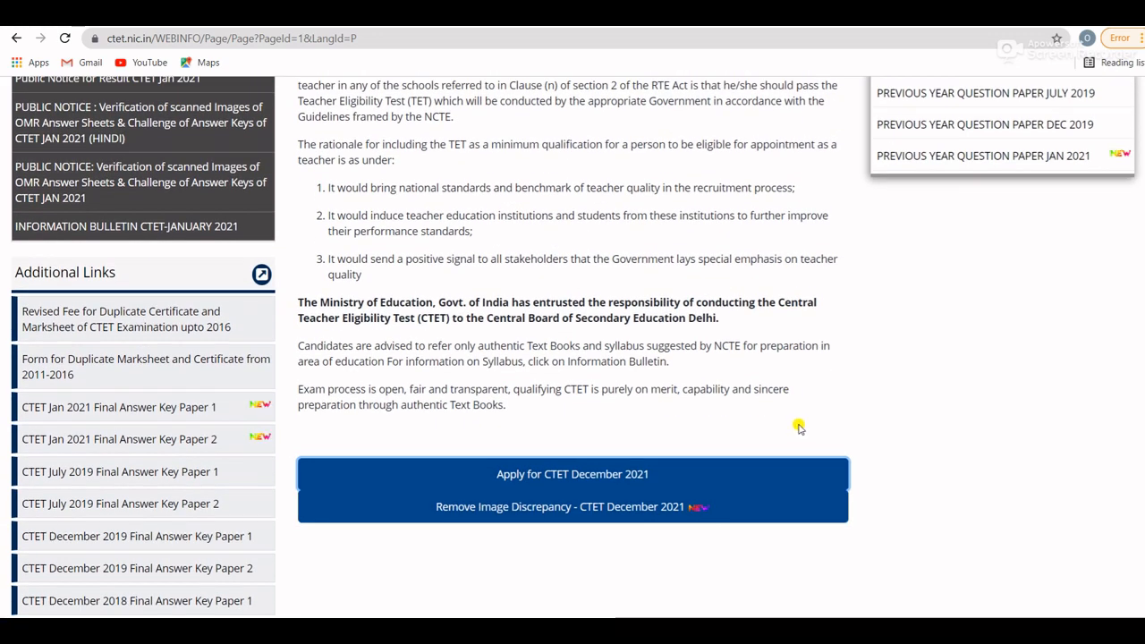